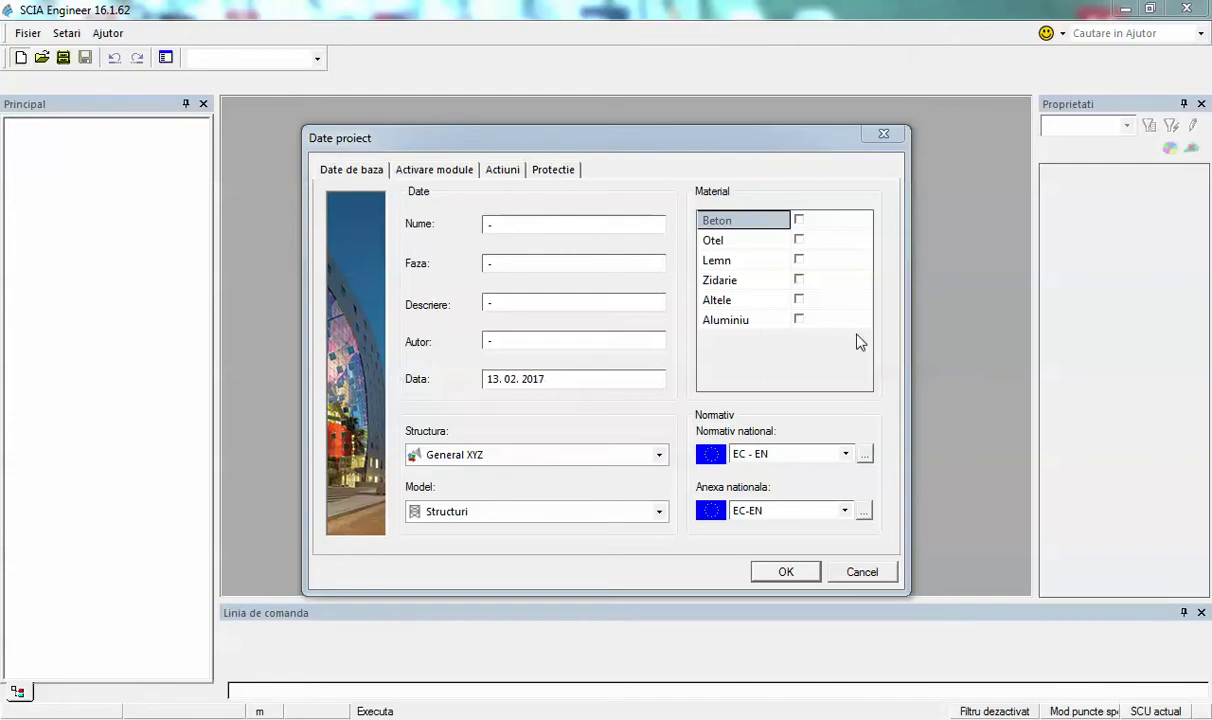
- Name the project "Training Scia" and set its phase to "Proiectare cadre din beton armat"
left_click(605, 243)
left_click(570, 225)
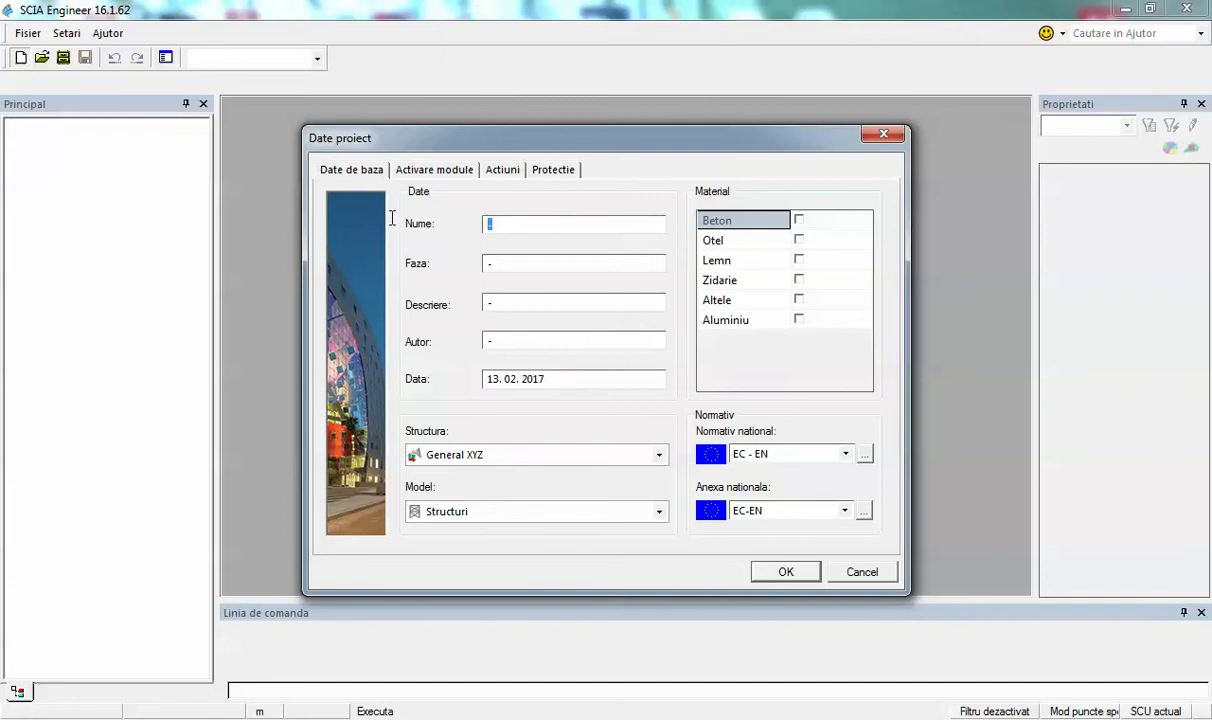
type("Training Scia")
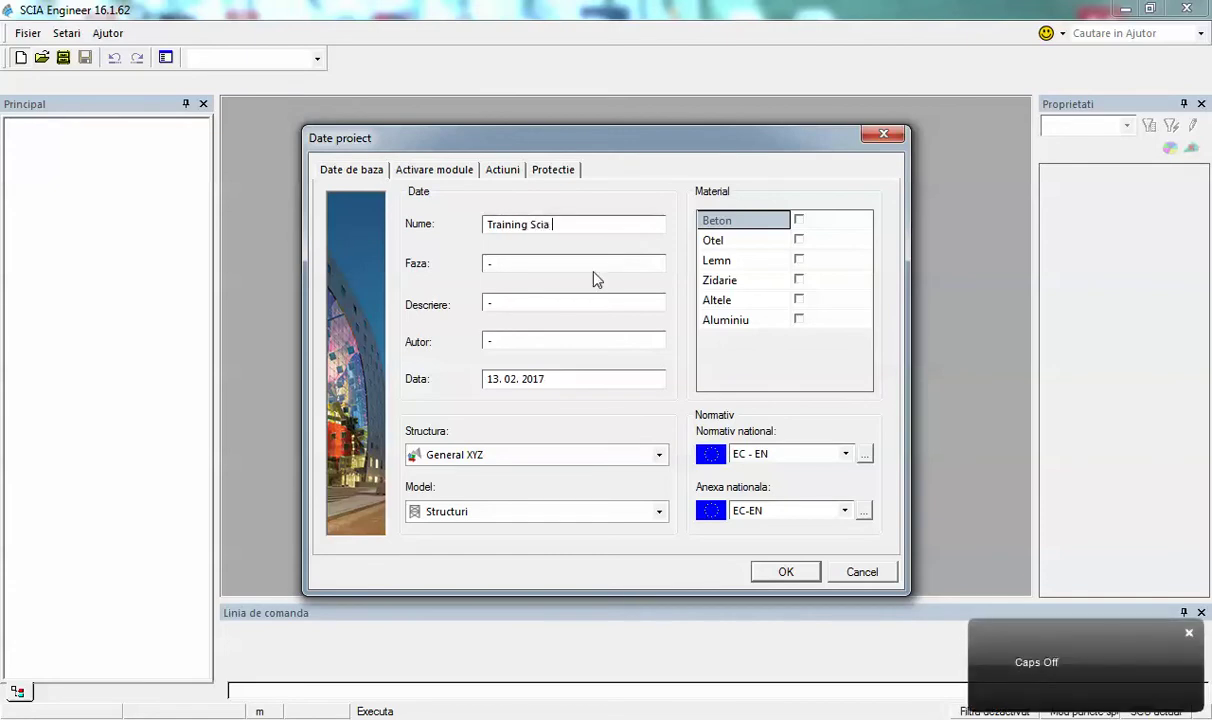
key("Tab")
type("Proiectare cadre din beton armat")
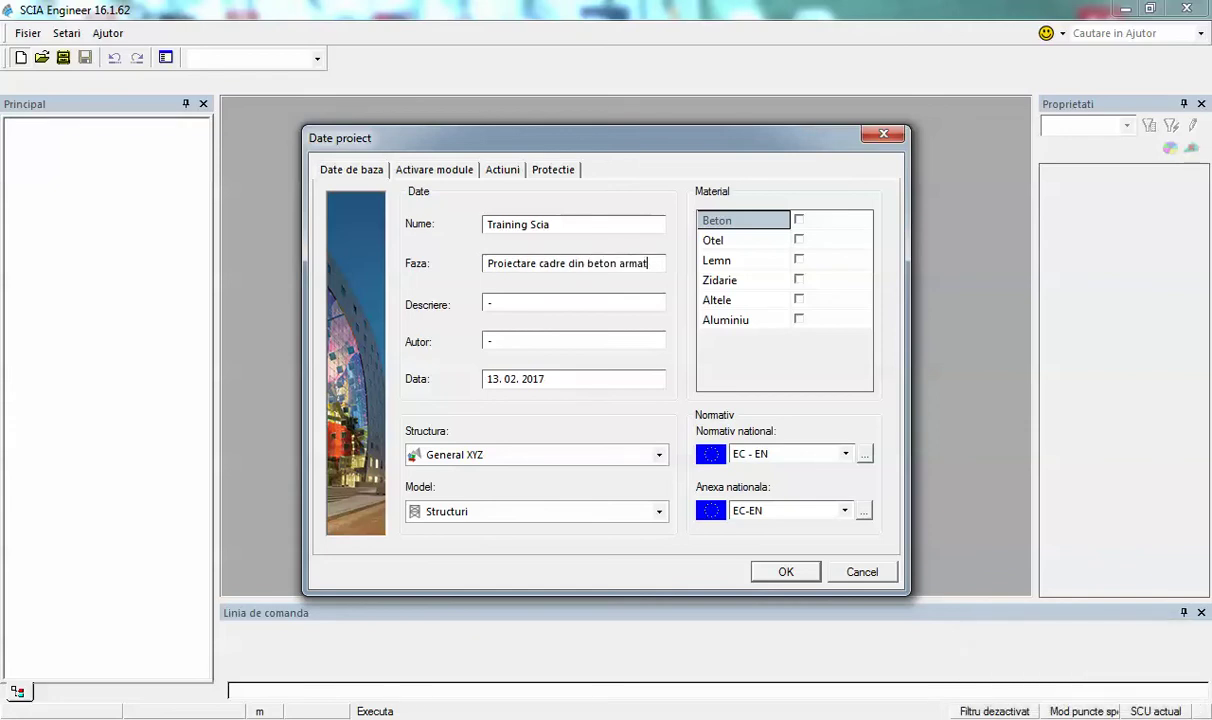
- Fill in the project description with the course name
key("Tab")
type("Curs")
key("Caps_Lock")
type("Minuc=")
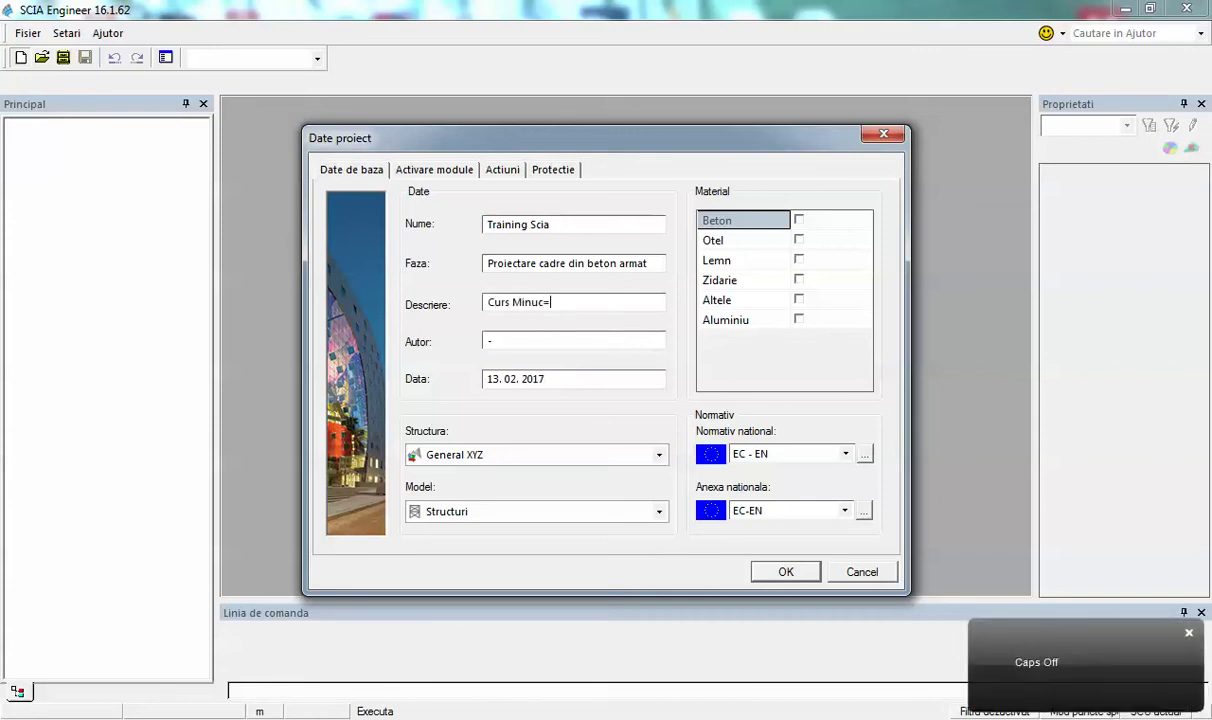
key("BackSpace")
type("cu")
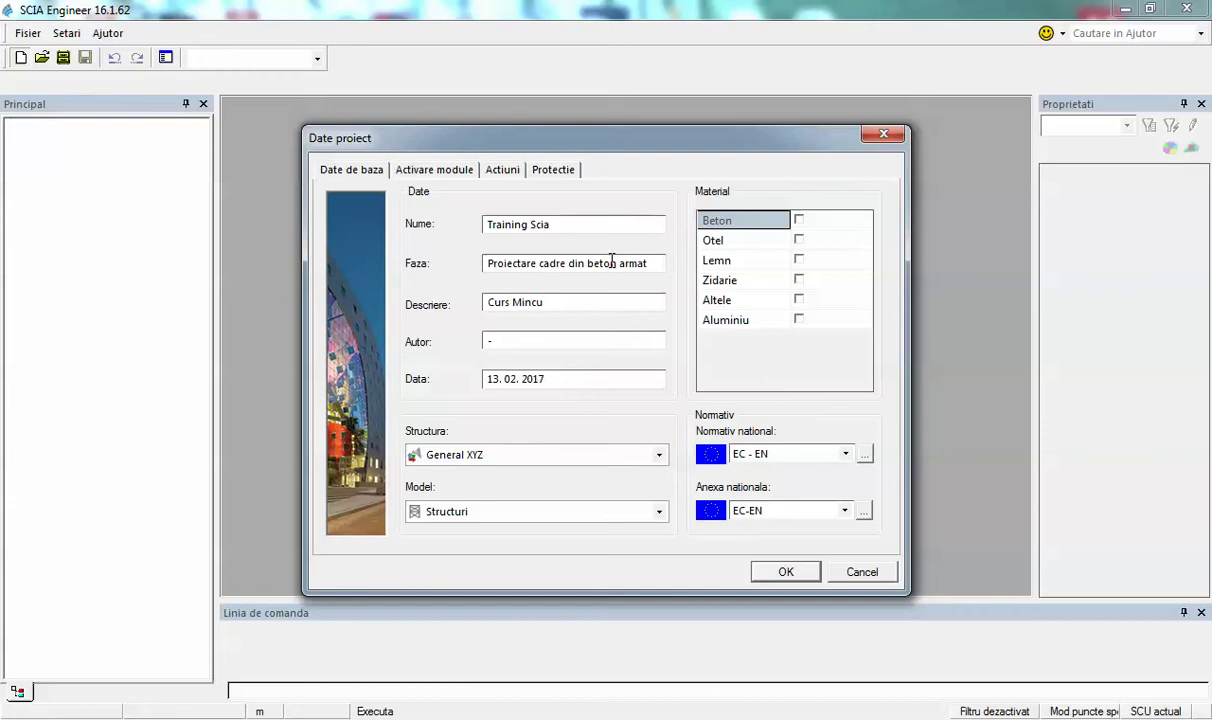
- Enter the engineer's title and full name as the project author
key("Tab")
type("ing. Ciprian")
key("Caps_Lock")
type("P")
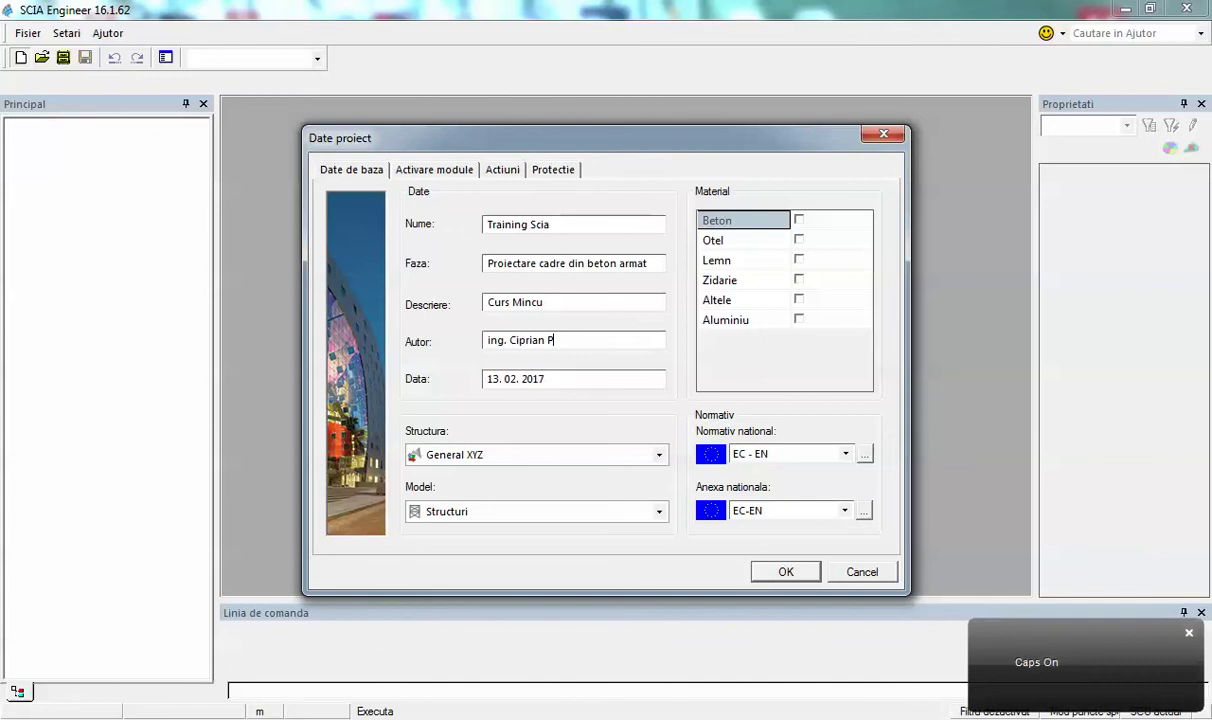
type("OP")
key("BackSpace")
key("BackSpace")
key("Caps_Lock")
type("opa")
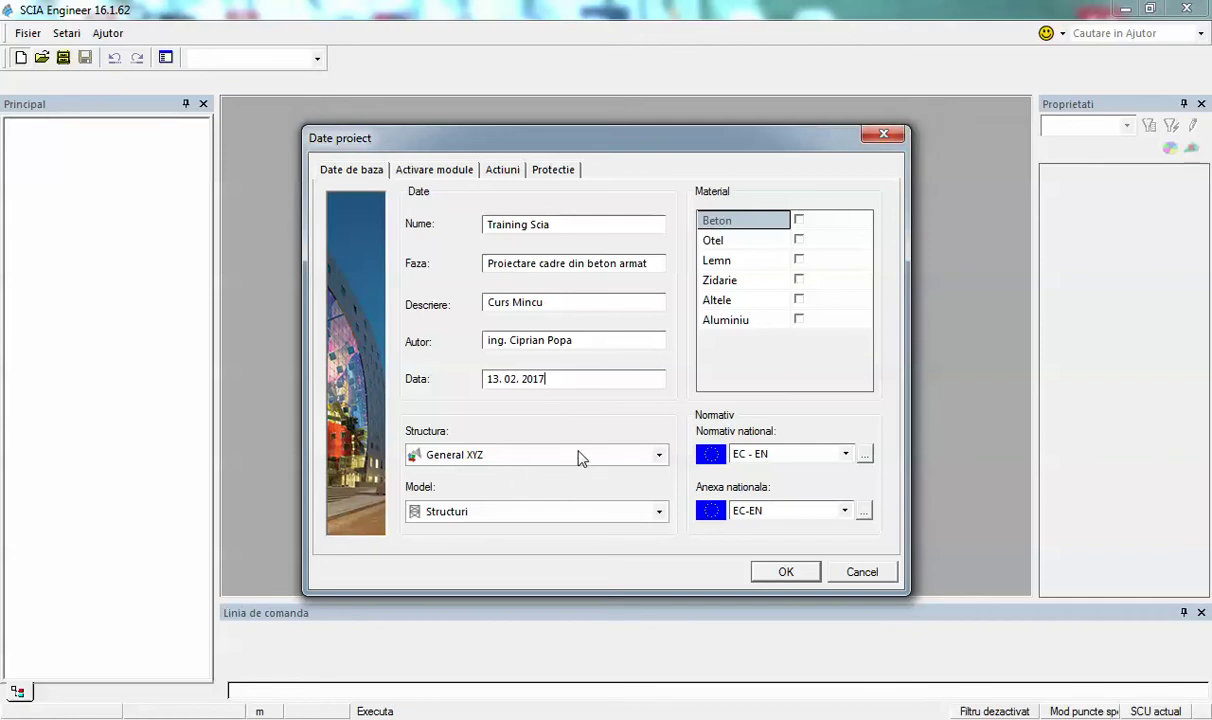
- Choose General XYZ as the structure type and keep Structuri as the model
left_click(527, 456)
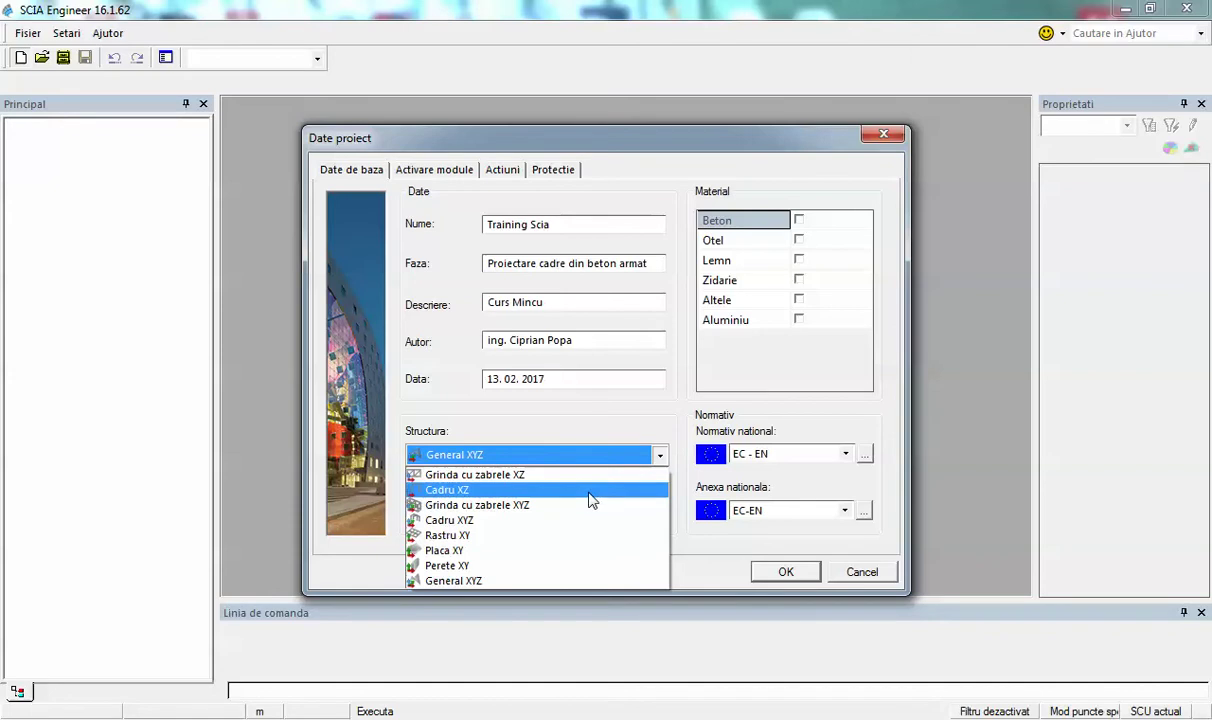
left_click(561, 581)
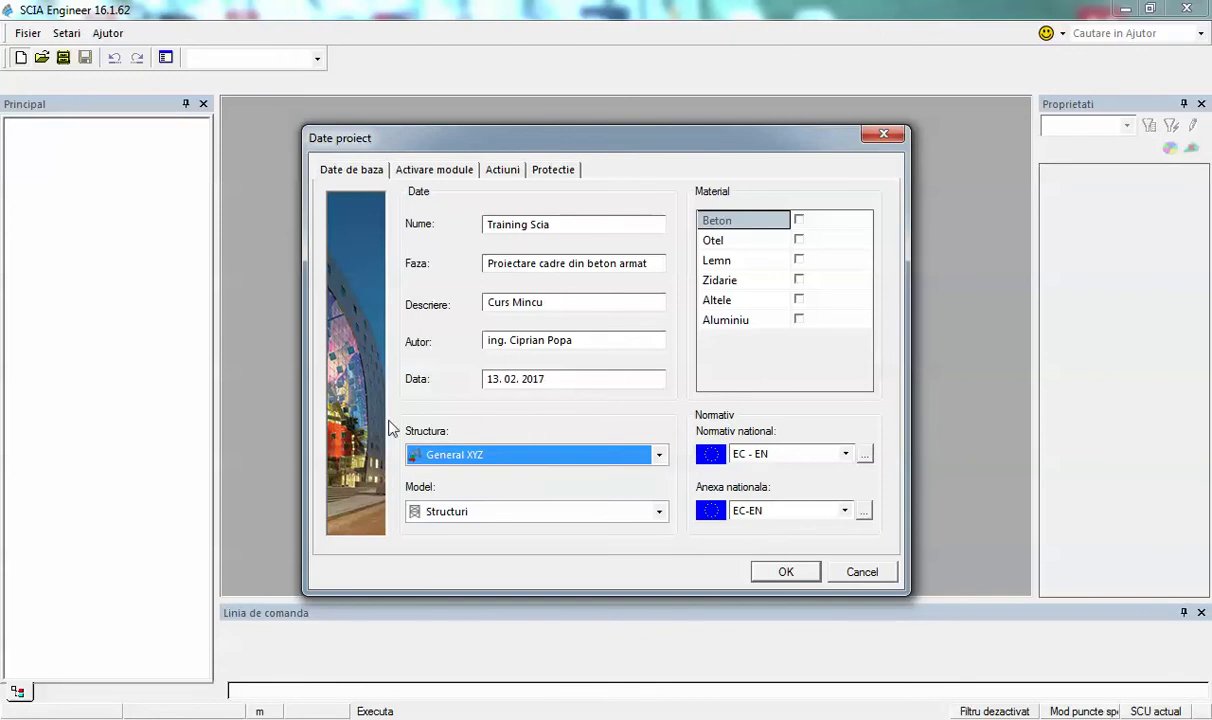
left_click(497, 512)
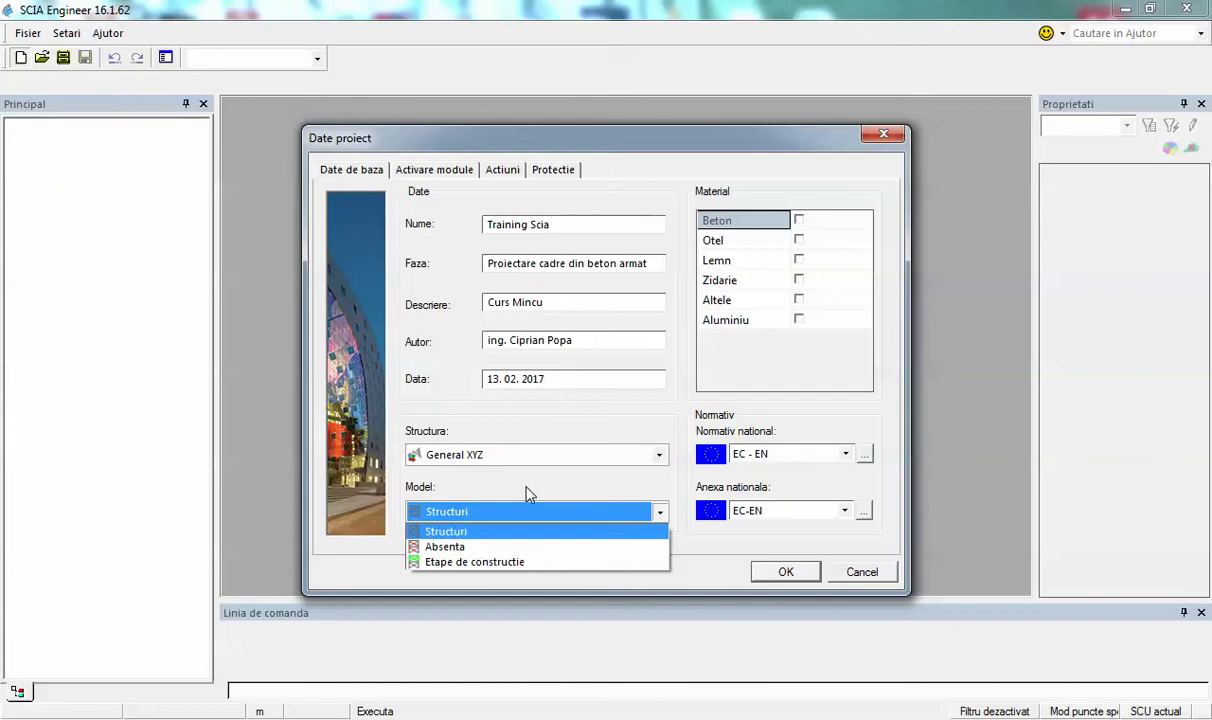
left_click(527, 490)
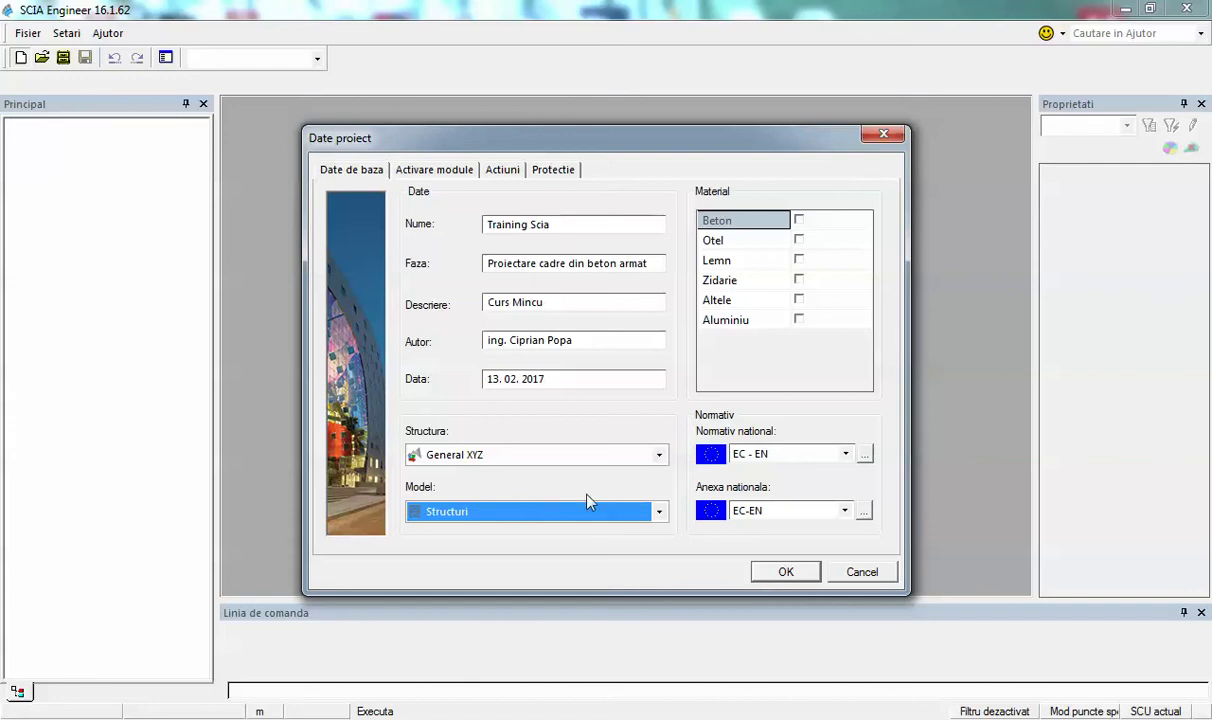
- Review the national design codes available for addition, including IBC and ABNT NBR, and leave without adding any
left_click(801, 455)
left_click(786, 468)
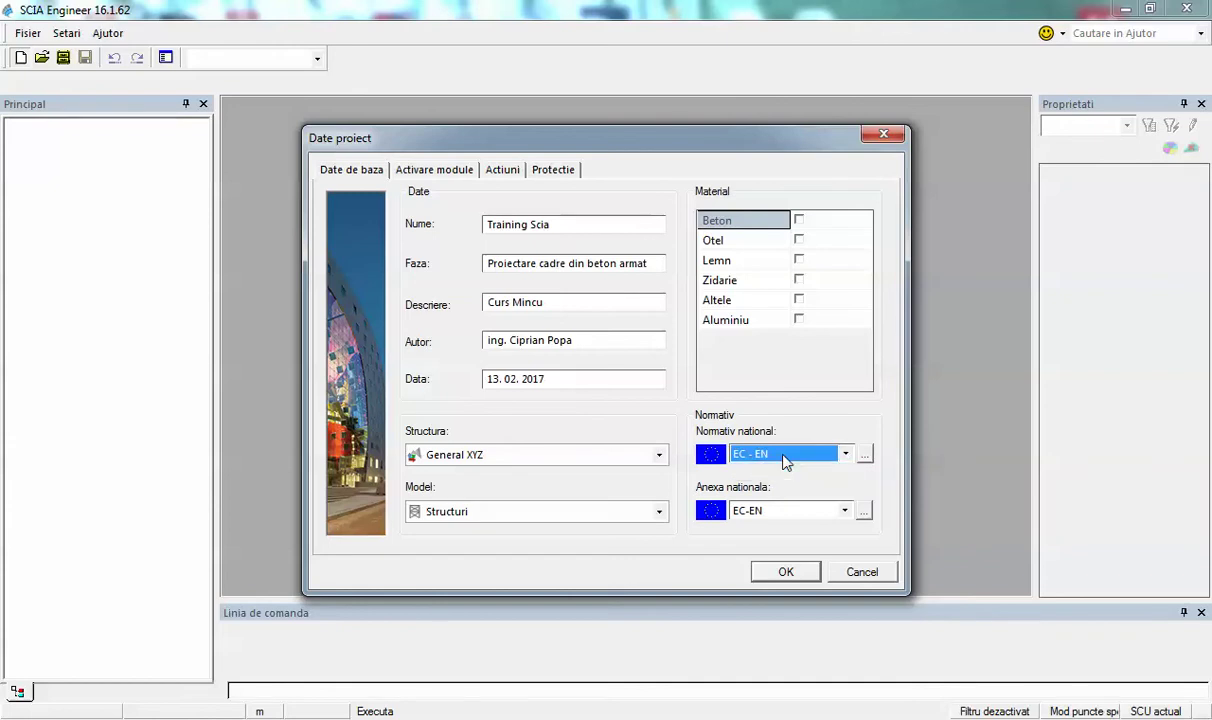
left_click(866, 456)
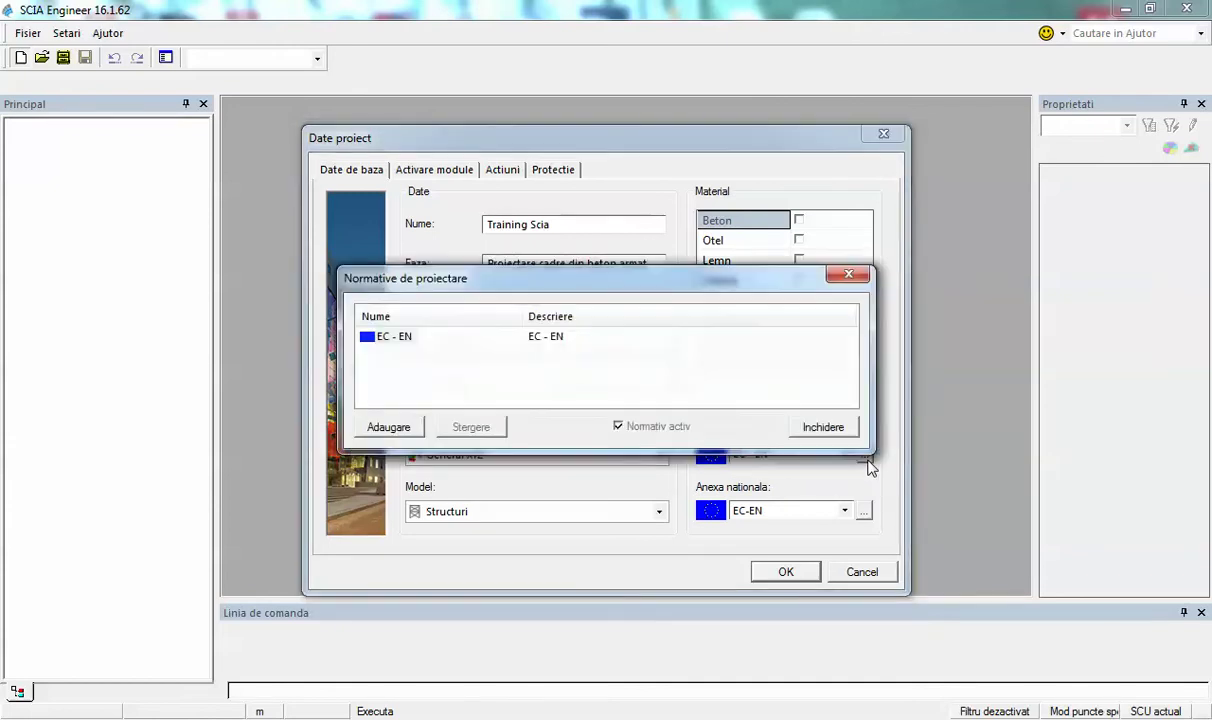
left_click(425, 430)
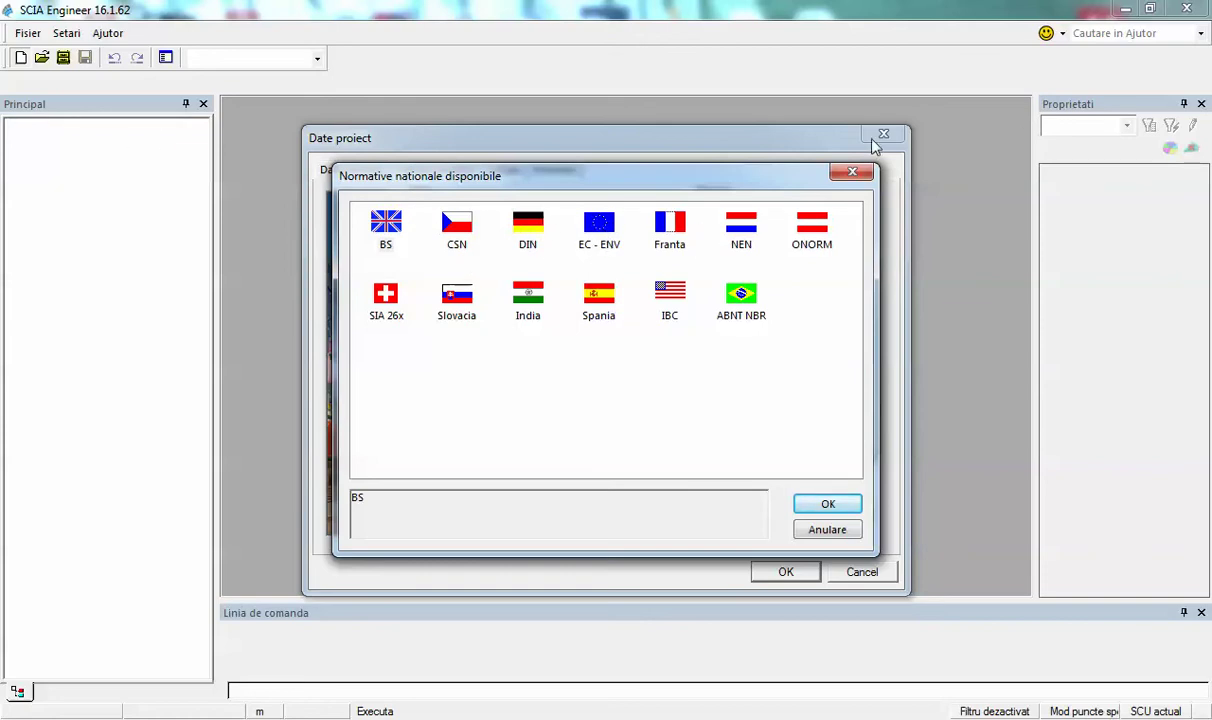
left_click(660, 292)
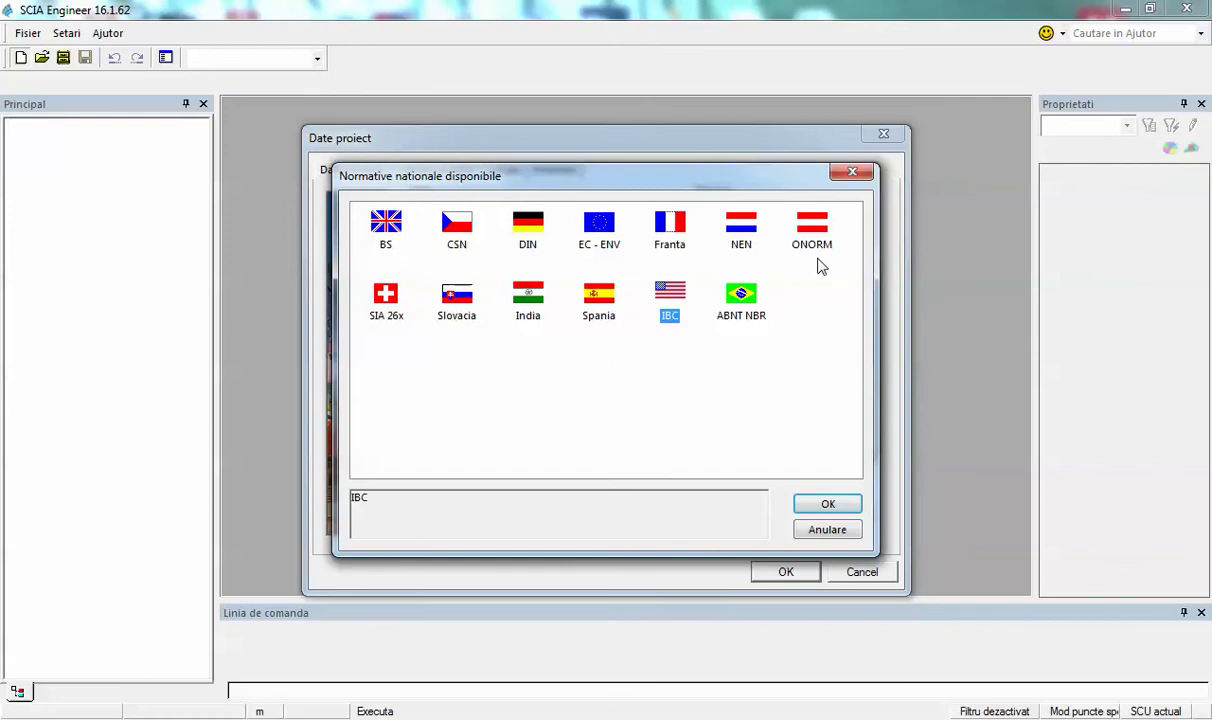
left_click(712, 284)
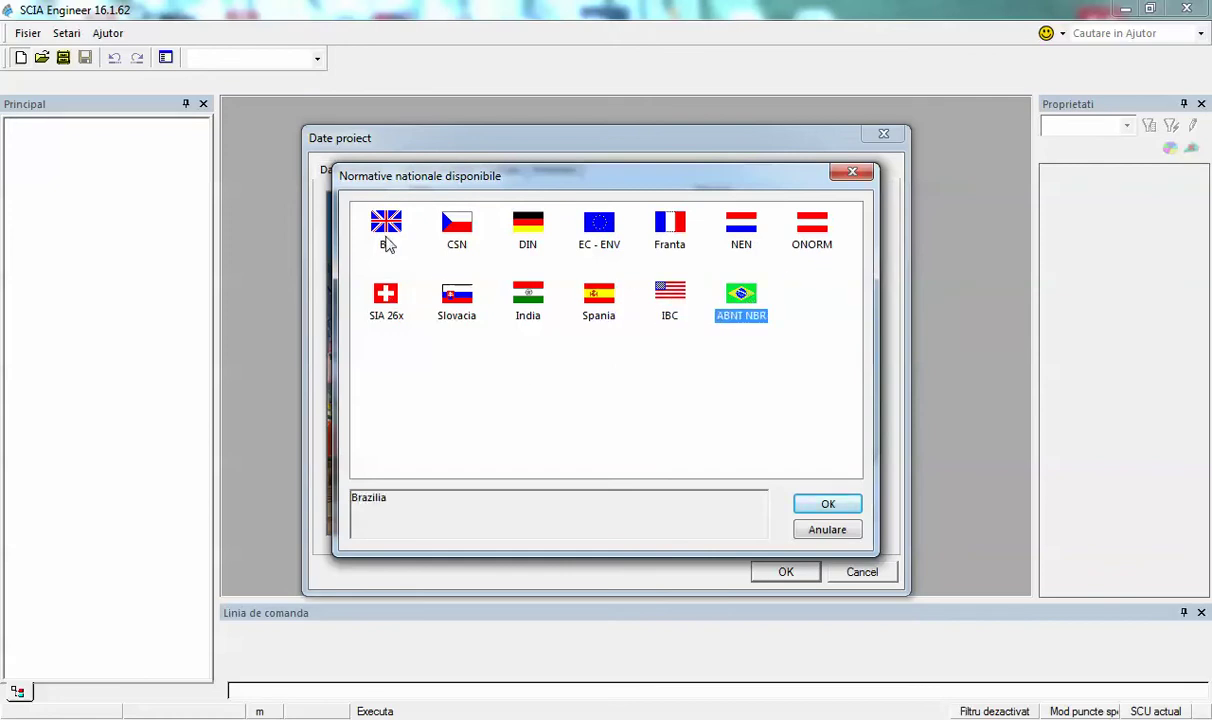
left_click(845, 532)
left_click(825, 428)
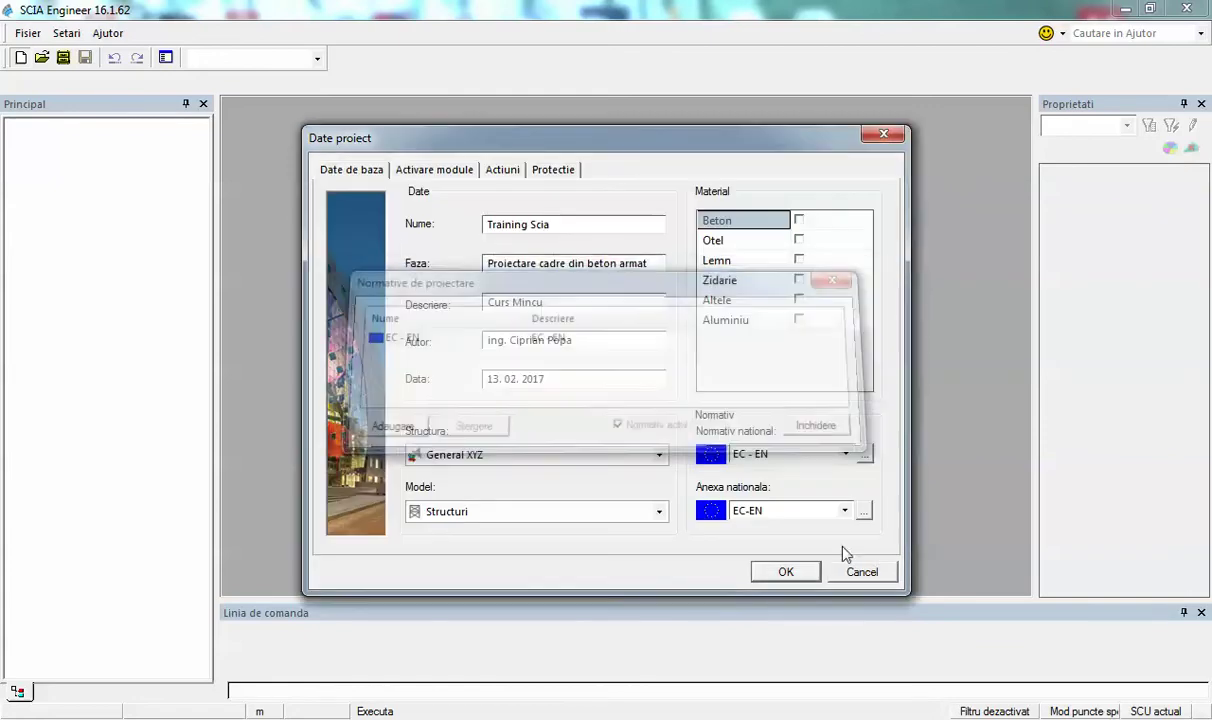
- Set the project's national annex to AN SR-EN Romania
left_click(787, 513)
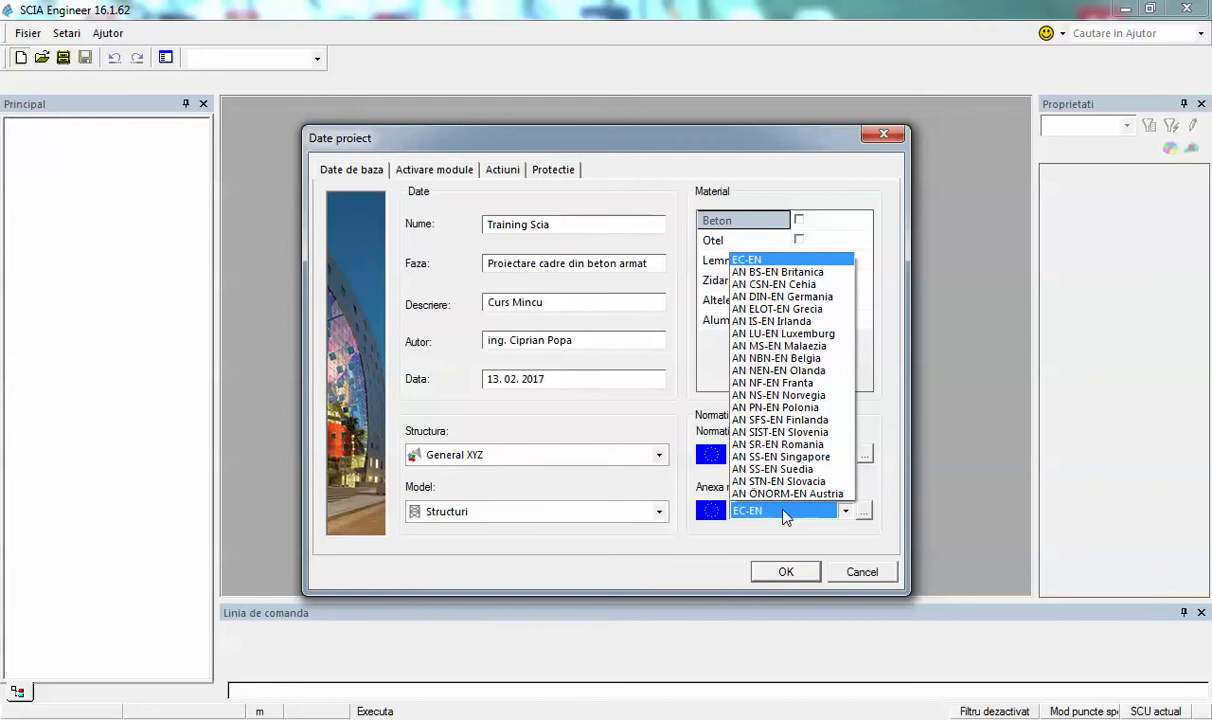
left_click(787, 511)
left_click(784, 510)
left_click(838, 445)
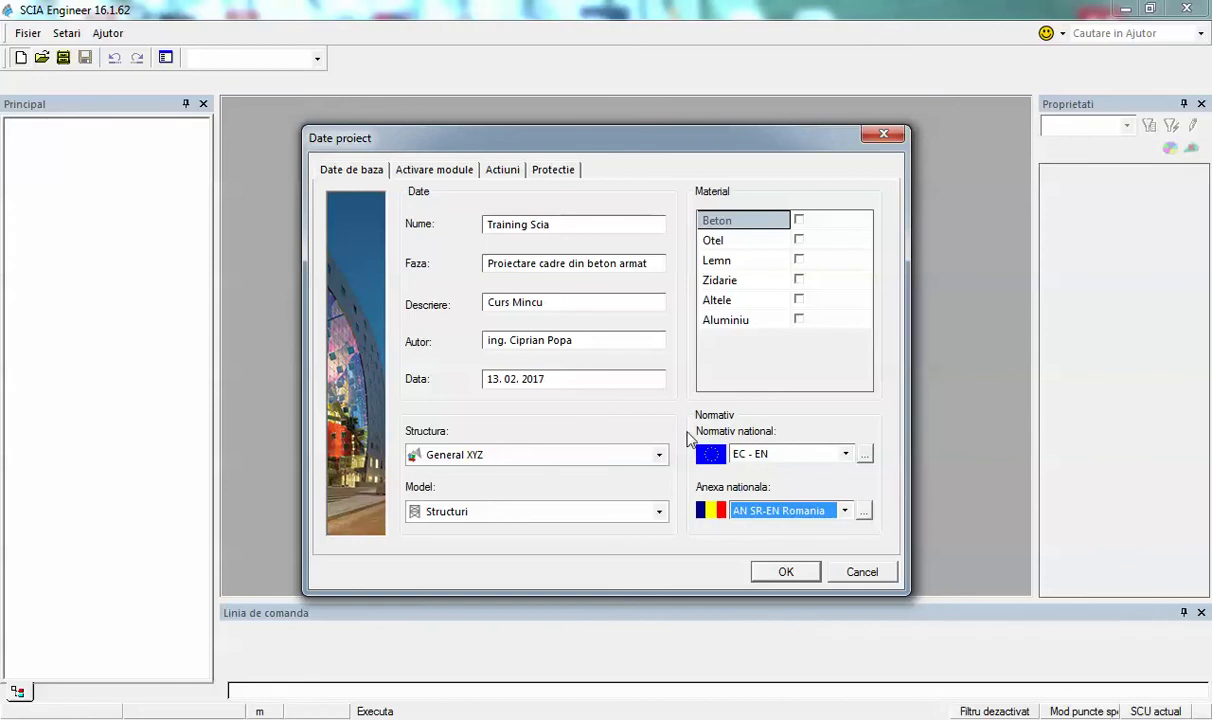
- Open the AN SR-EN Romania annex settings, widen the standards' name column and open the EN 1990 basis-of-design configuration
left_click(863, 512)
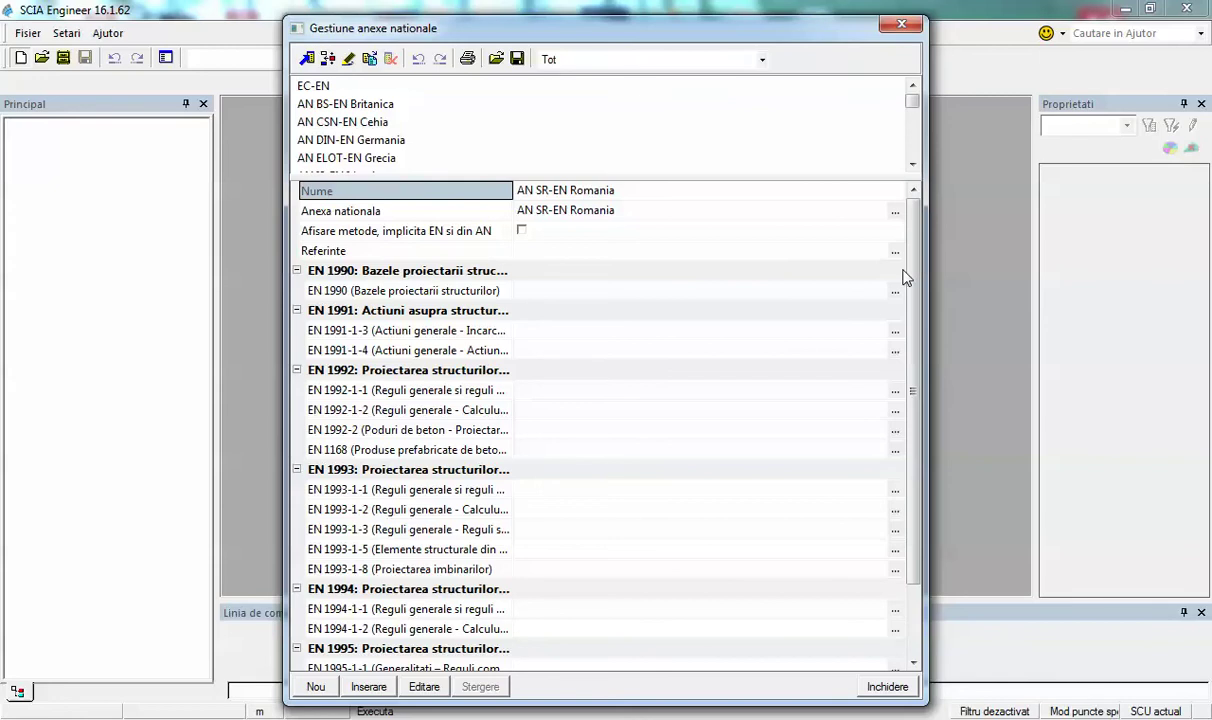
left_click(516, 190)
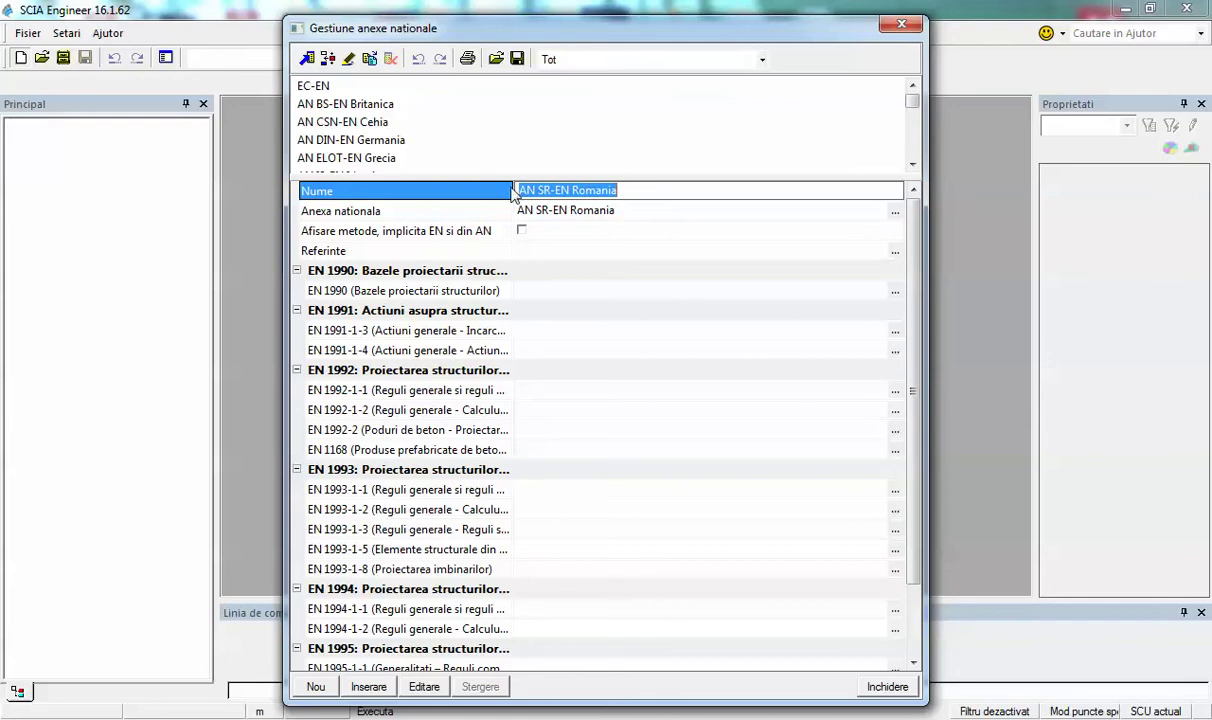
left_click_drag(510, 210, 589, 210)
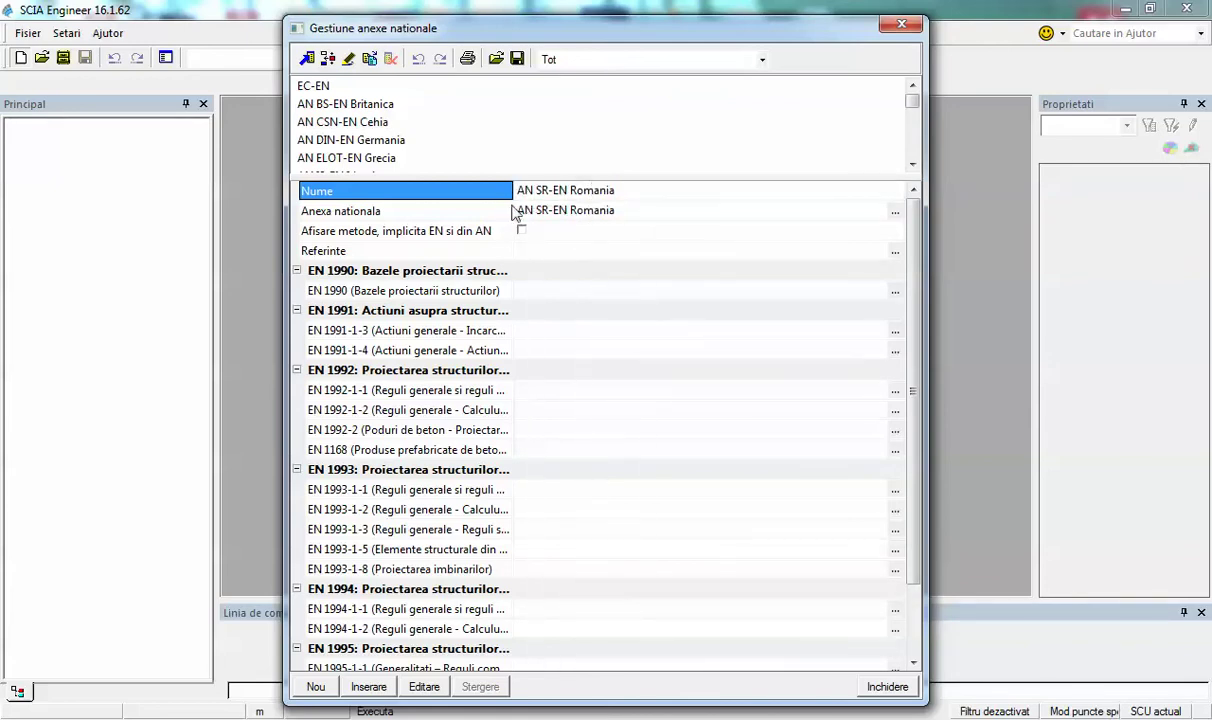
left_click_drag(516, 212, 614, 214)
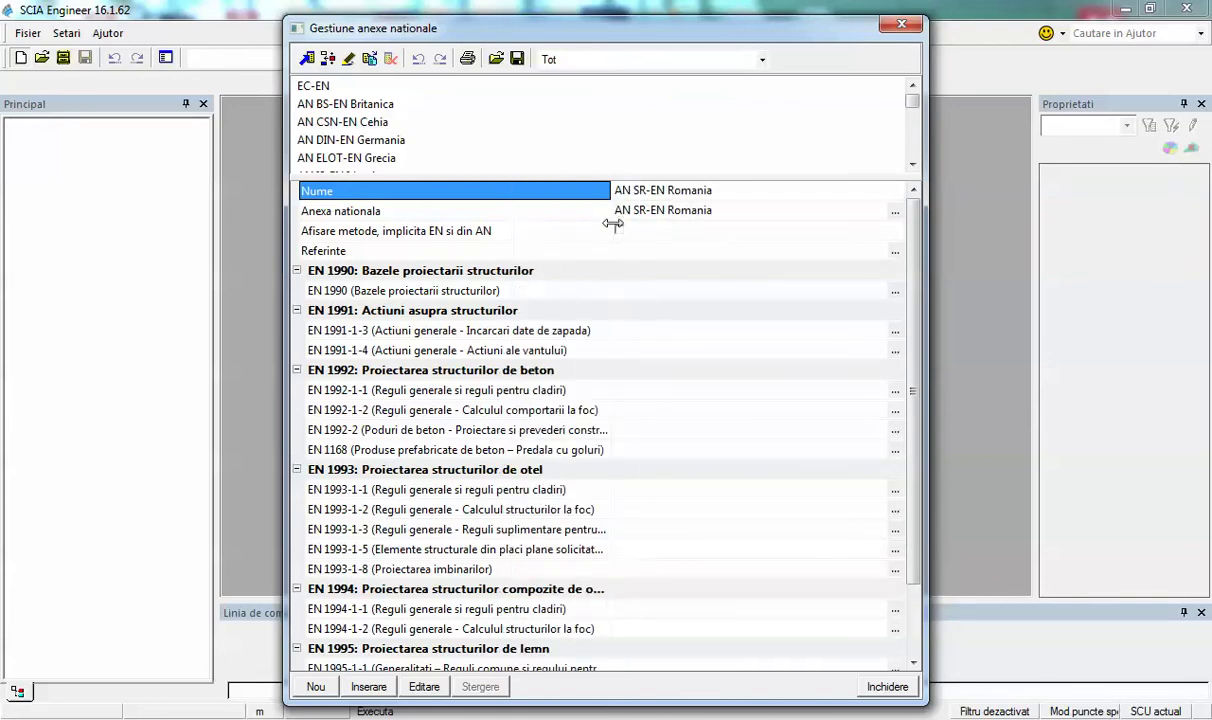
left_click(530, 290)
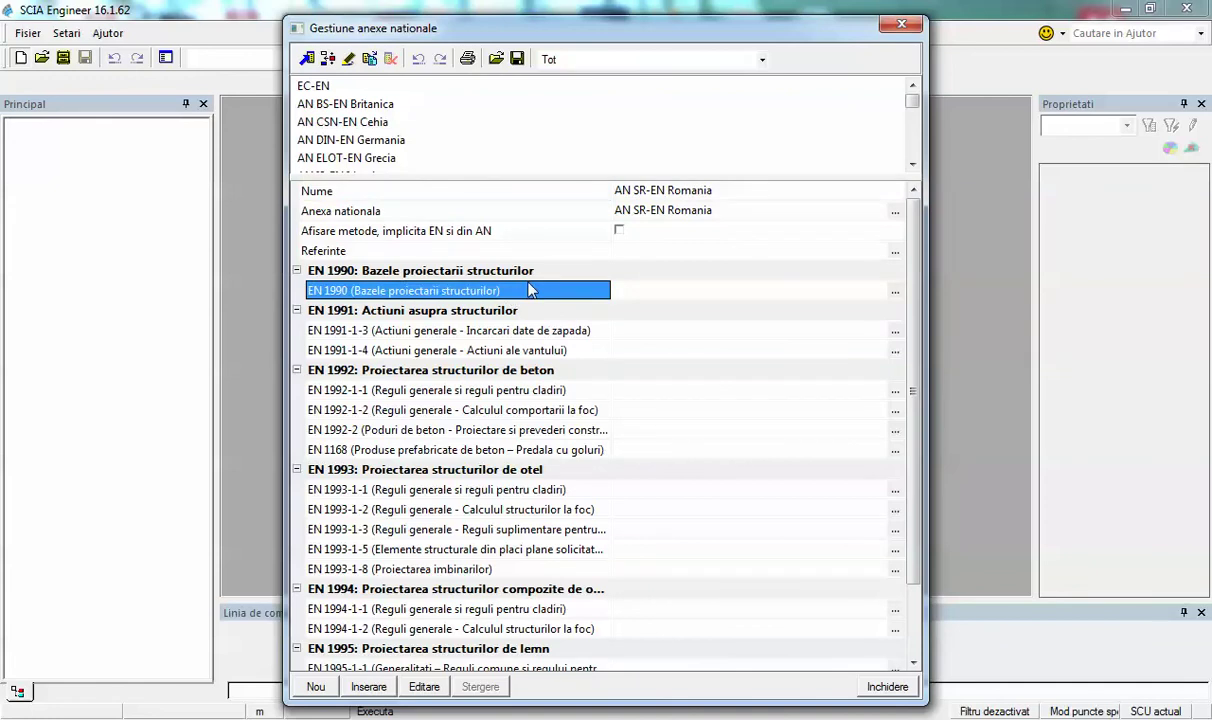
left_click(895, 291)
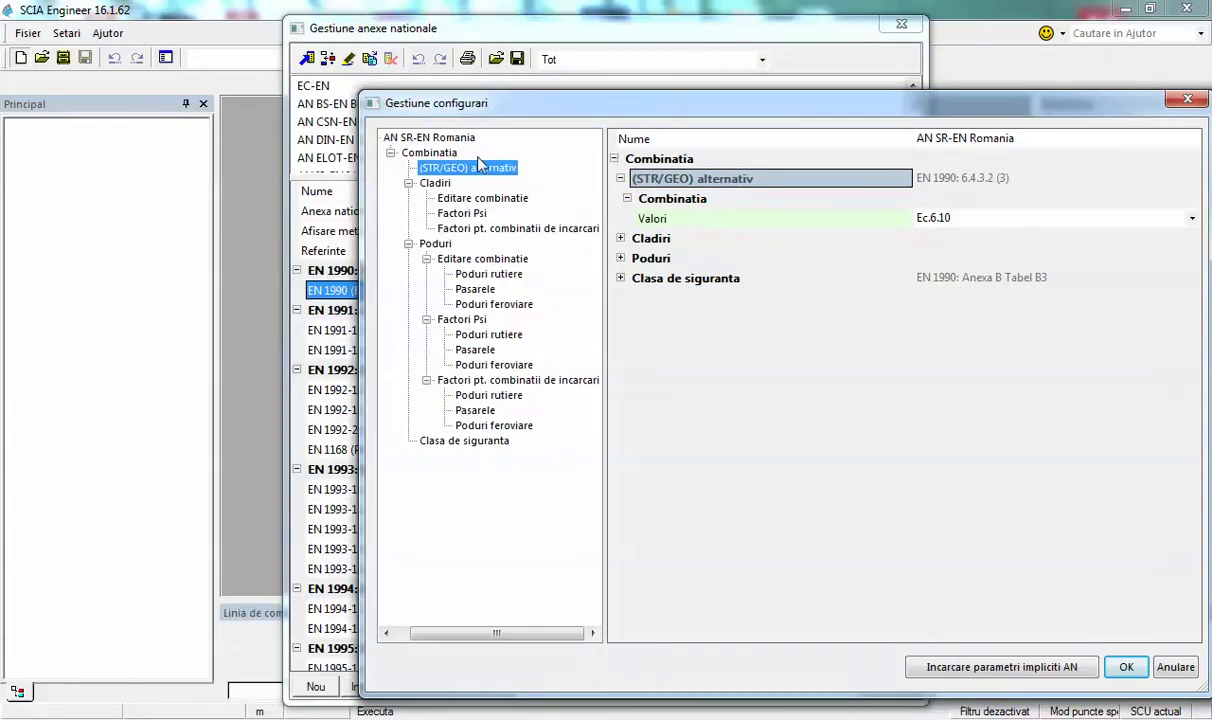
left_click_drag(463, 118, 152, 118)
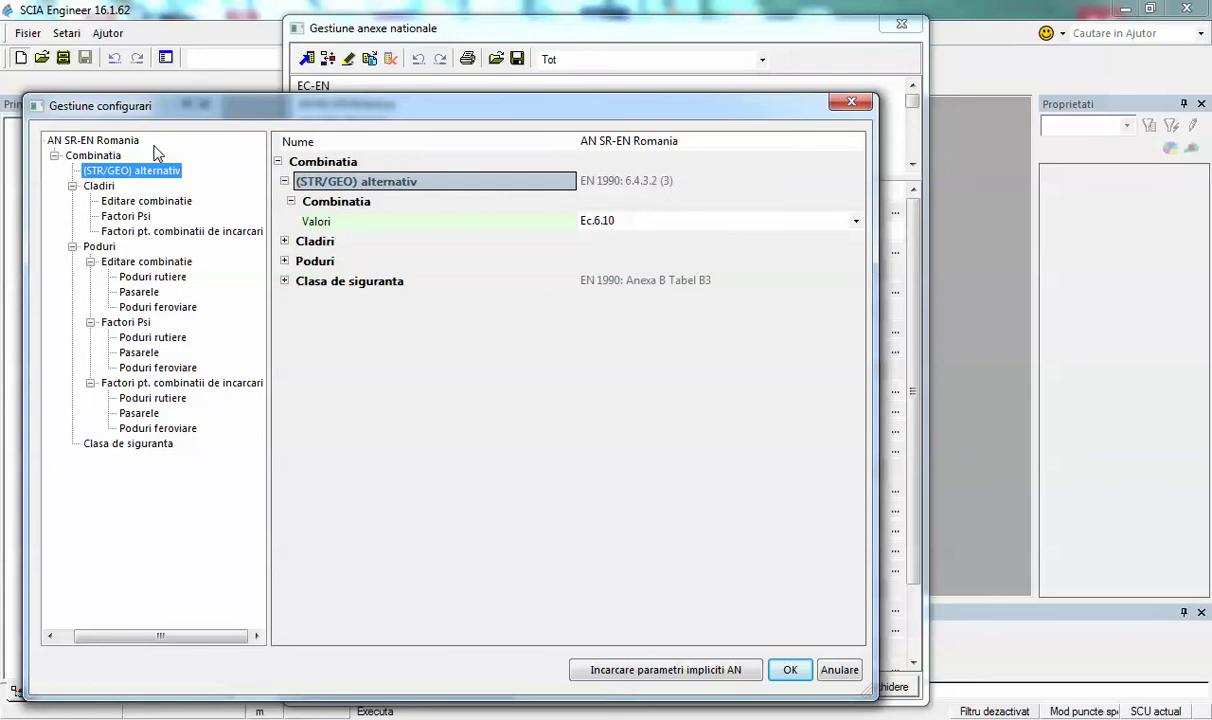
- Examine the buildings' combination setting and the table of Psi factors by load category in the EN 1990 configuration
left_click(147, 200)
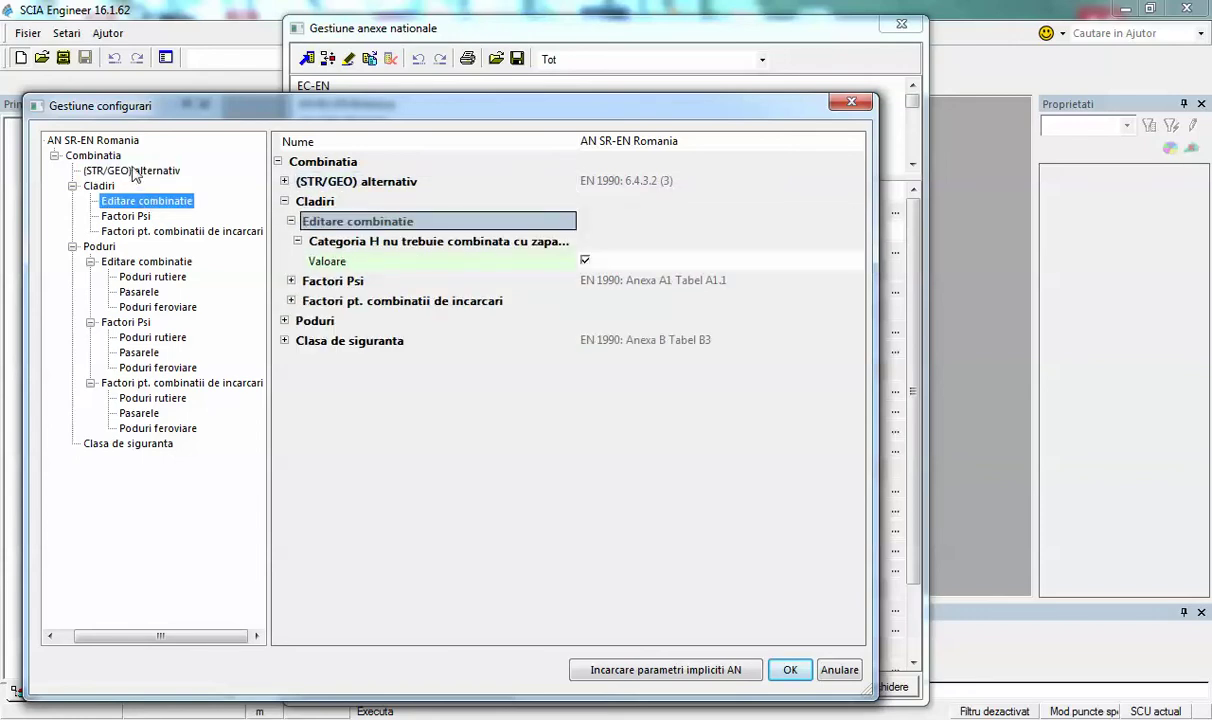
left_click(126, 216)
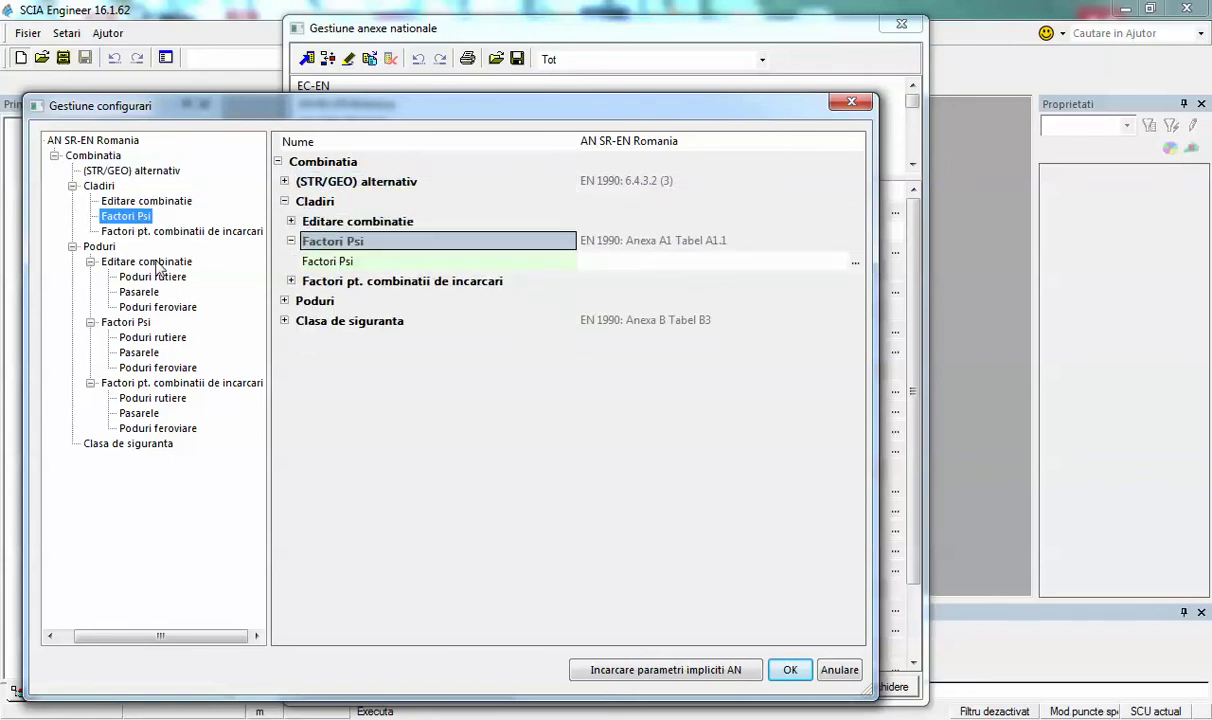
left_click(853, 263)
left_click_drag(425, 155, 458, 168)
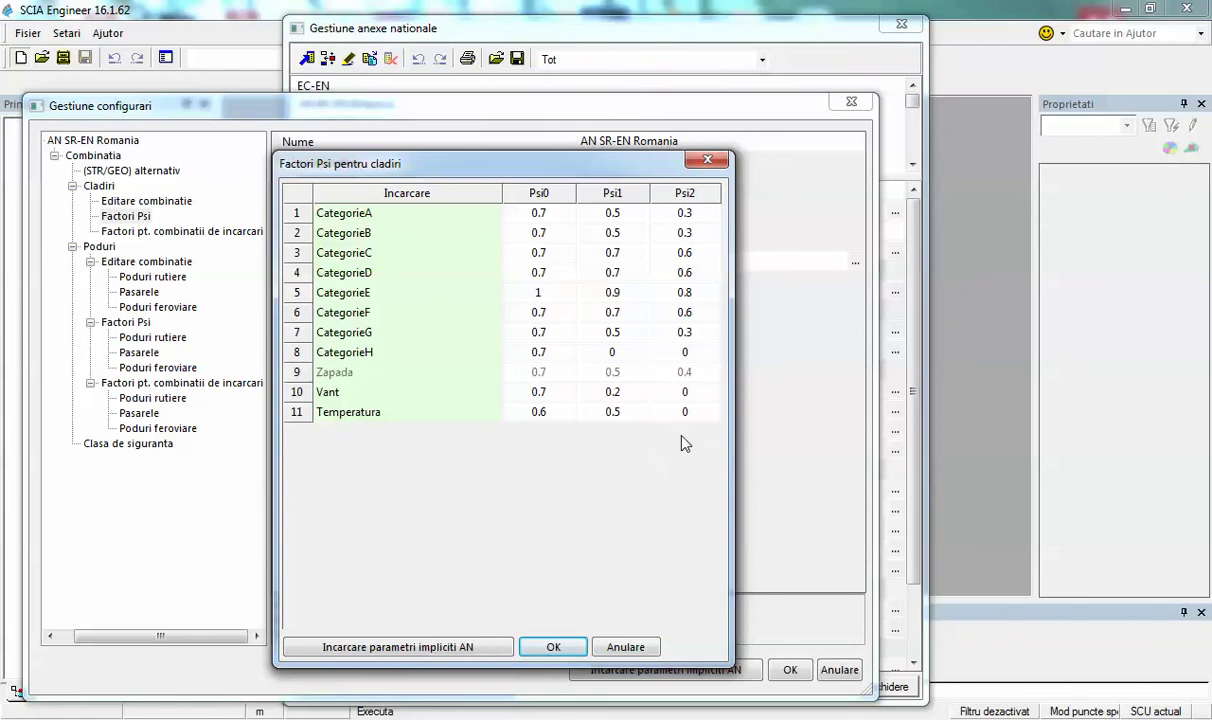
left_click(551, 647)
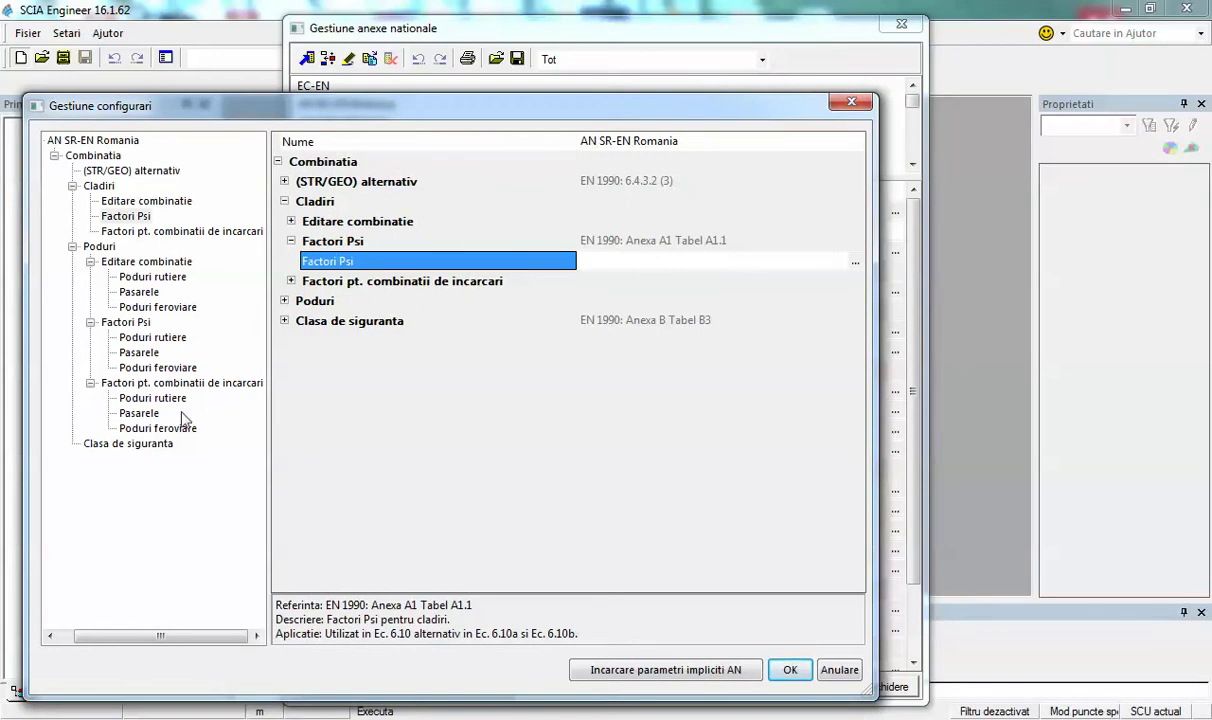
- Examine the safety class (Clasa de siguranta) selection and its KFI factors for RC1 to RC3, enlarging the configuration window
left_click(155, 446)
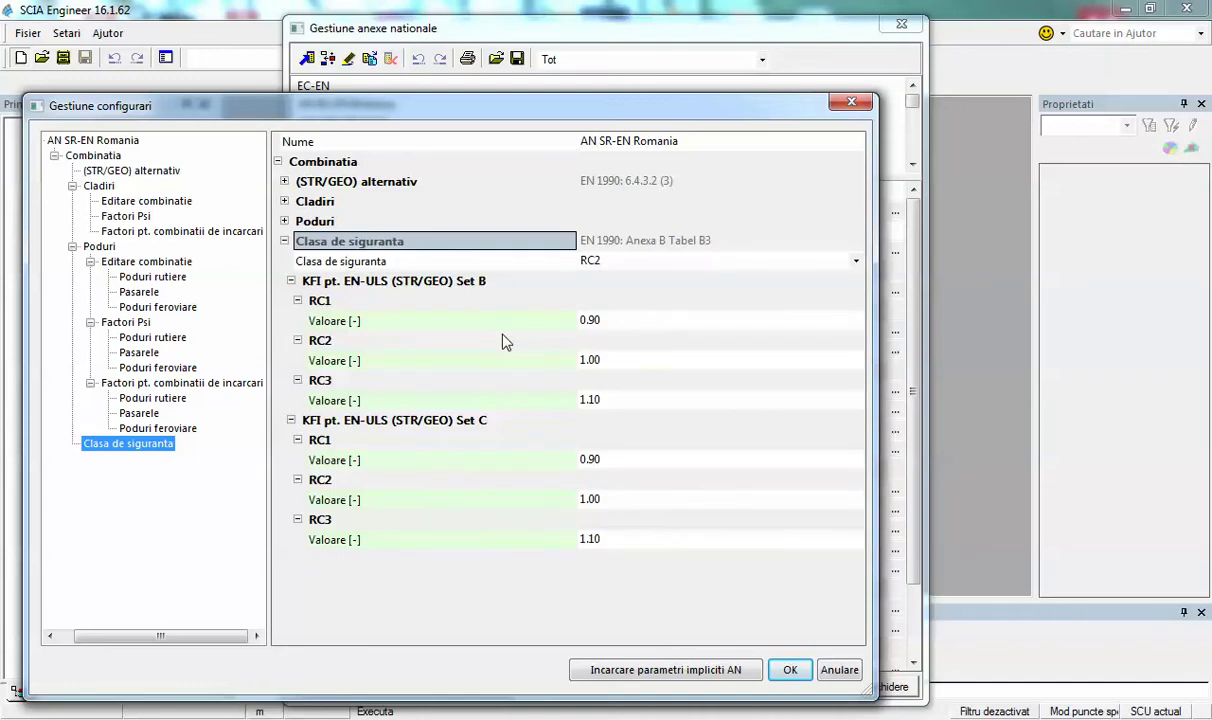
double_click(431, 242)
double_click(428, 244)
left_click(398, 262)
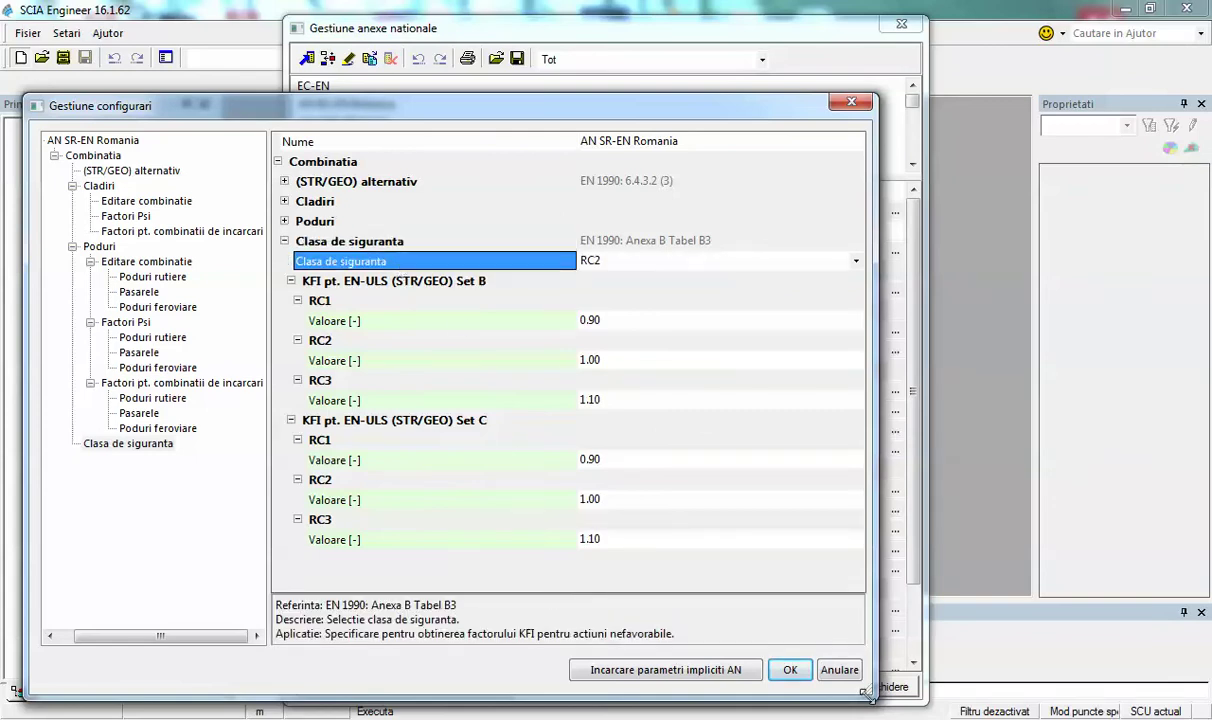
left_click_drag(876, 697, 909, 717)
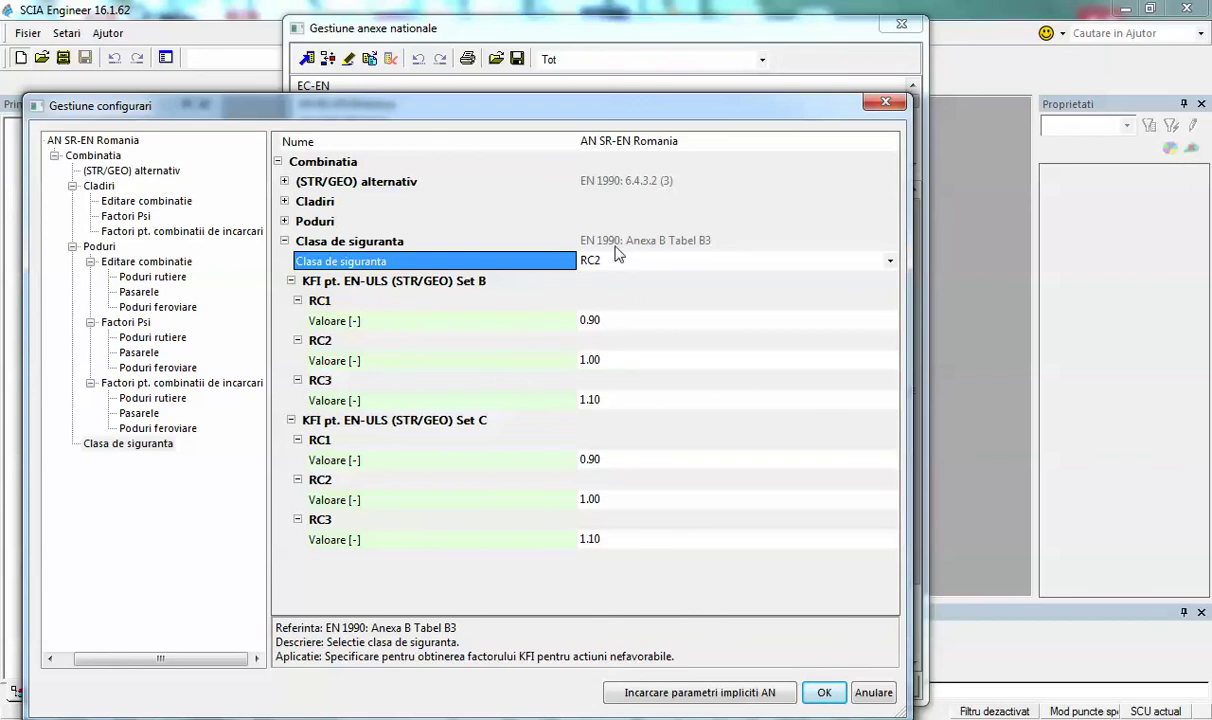
left_click(505, 318)
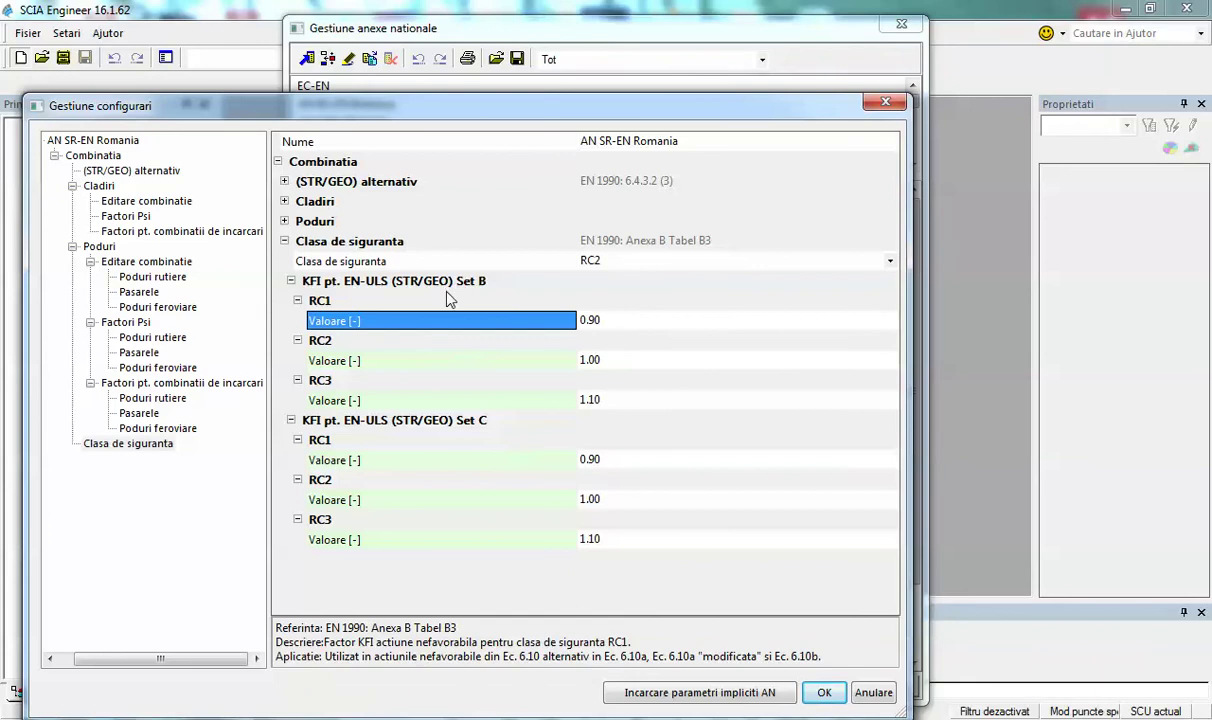
left_click(425, 260)
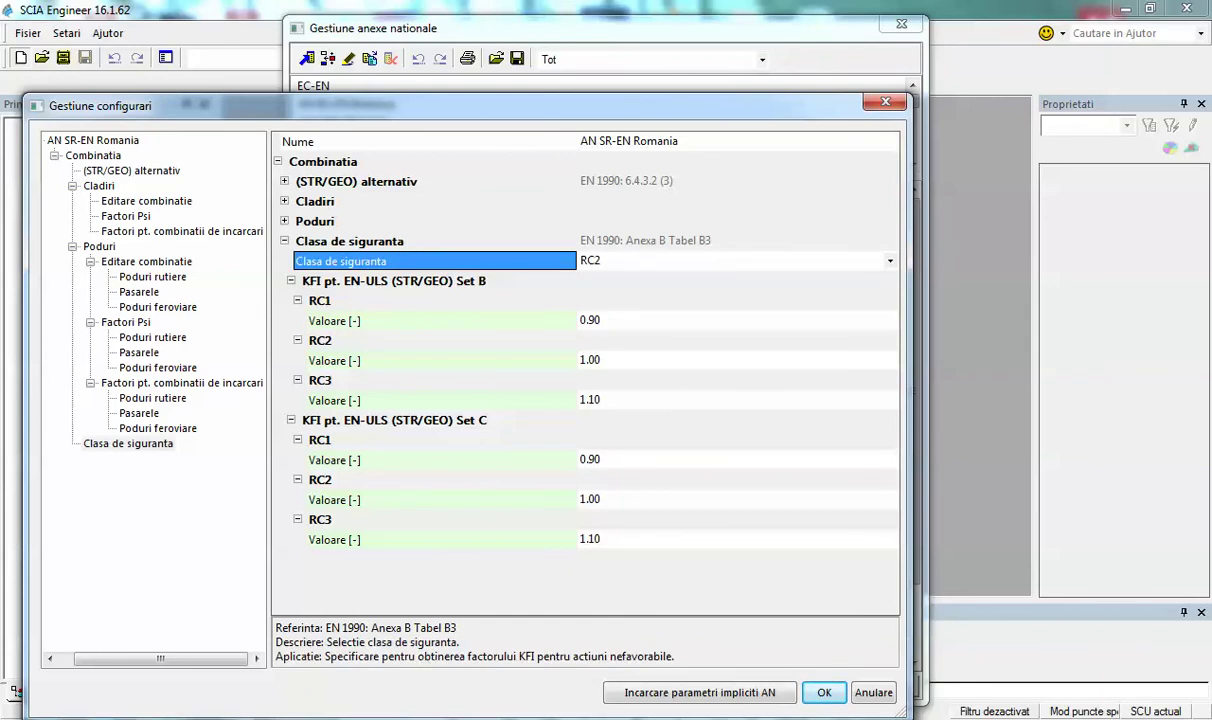
- Switch to Windows Explorer beside the configuration window and open the Eurocod subfolder of the Eurocoduri_RO folder on Local Disk (D:)
key("super+e")
key("super+Right")
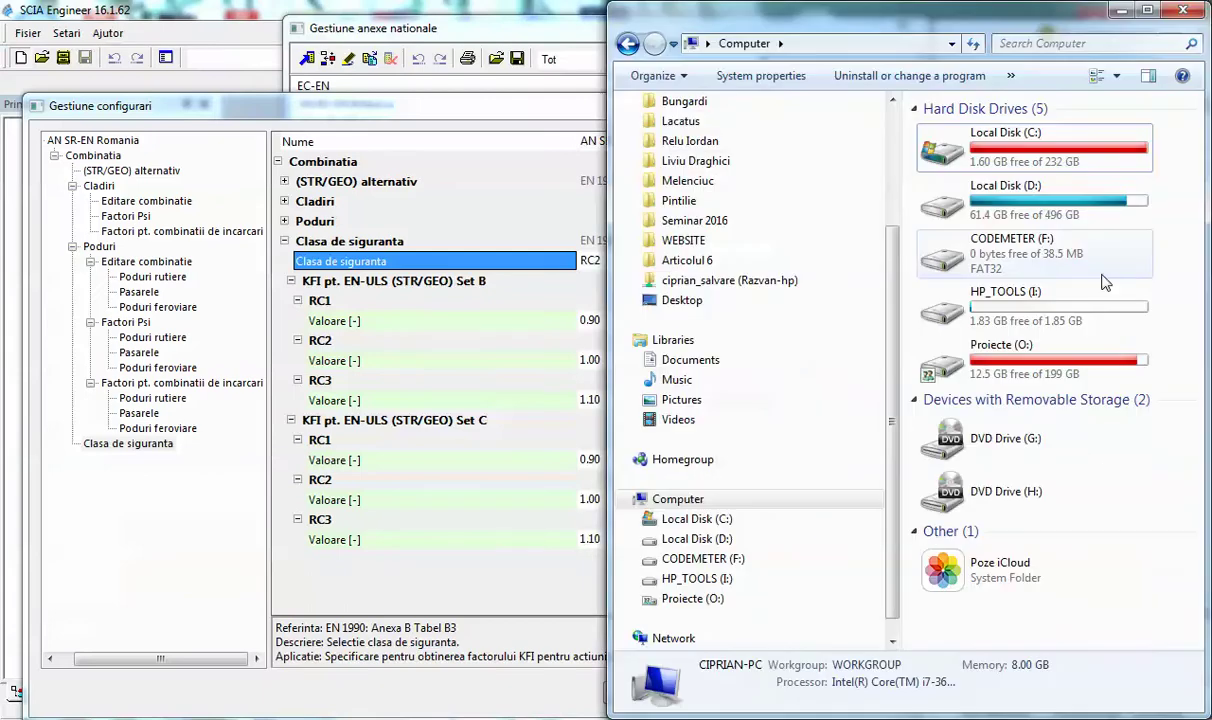
double_click(1030, 188)
left_click(1030, 188)
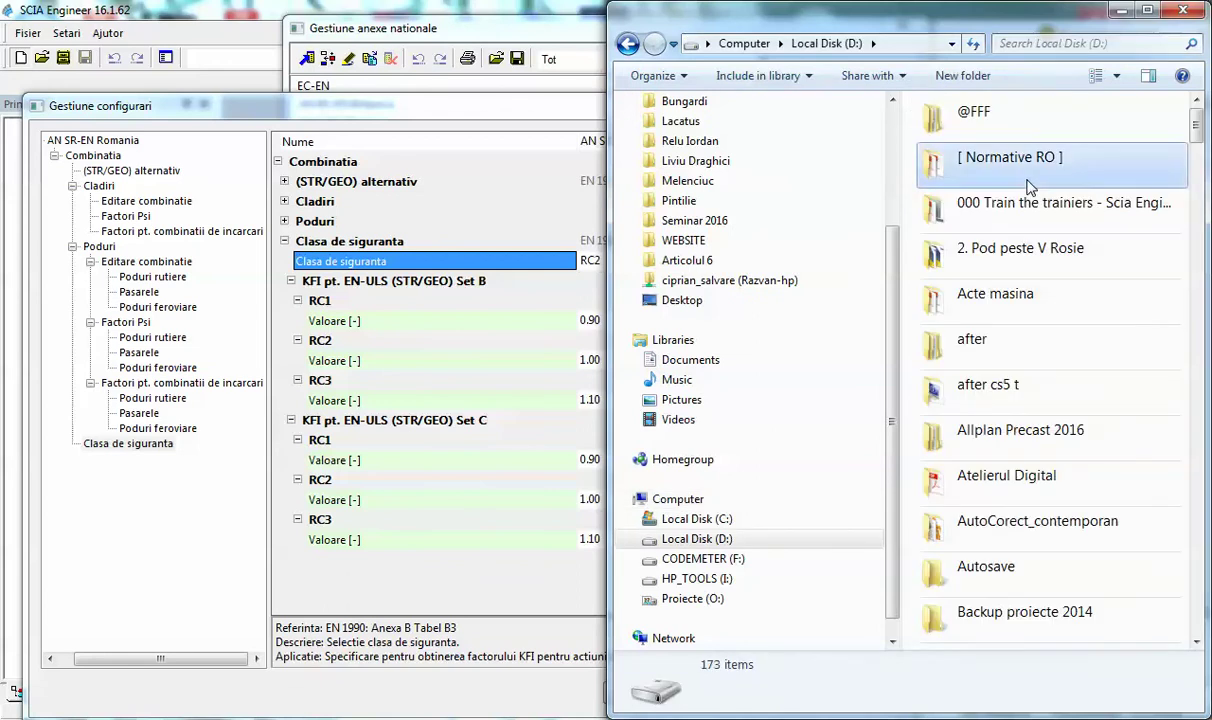
scroll(1040, 200, "down", 2)
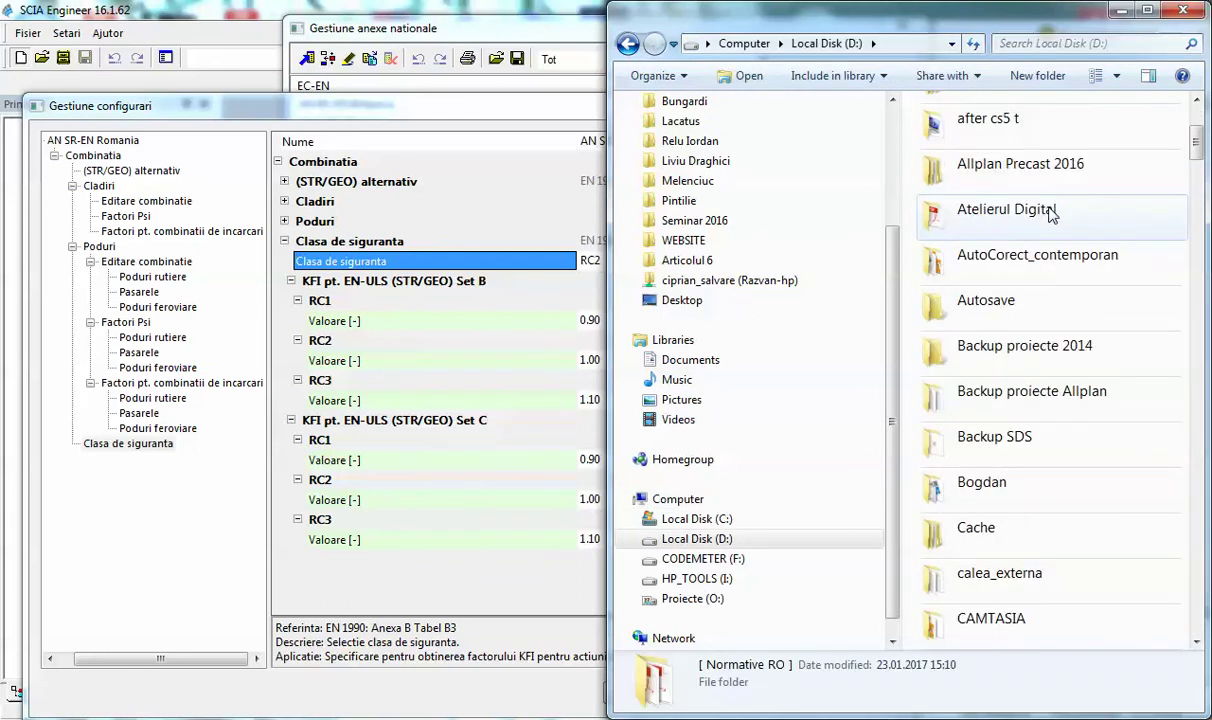
scroll(1050, 215, "up", 2)
key("e")
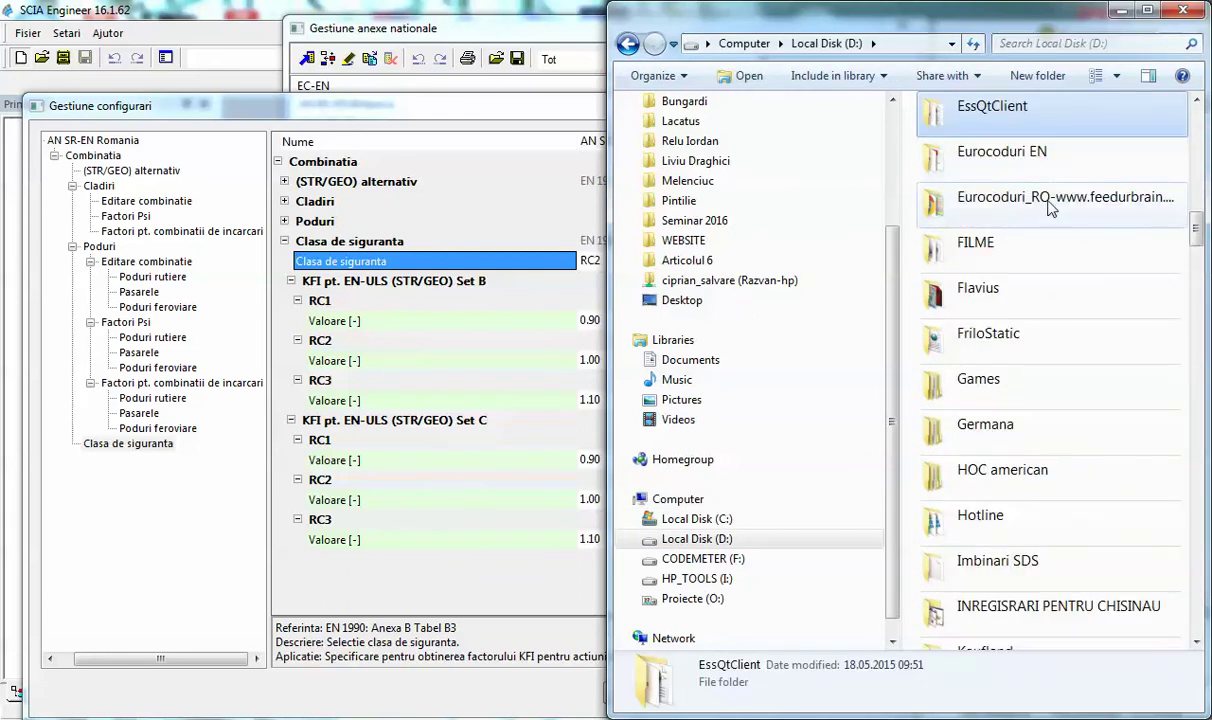
double_click(1050, 205)
double_click(965, 128)
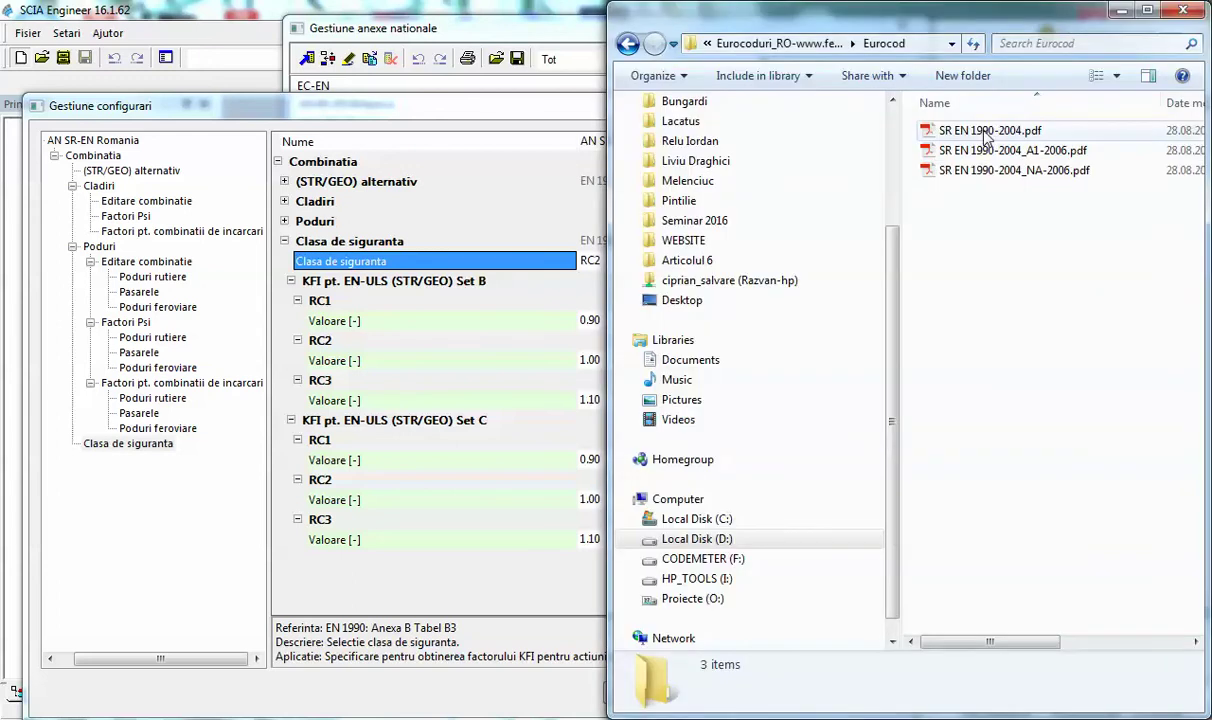
- Open SR EN 1990-2004.pdf in Adobe Acrobat Reader, closing the amendment file SR EN 1990-2004_A1-2006.pdf
left_click(987, 131)
double_click(987, 131)
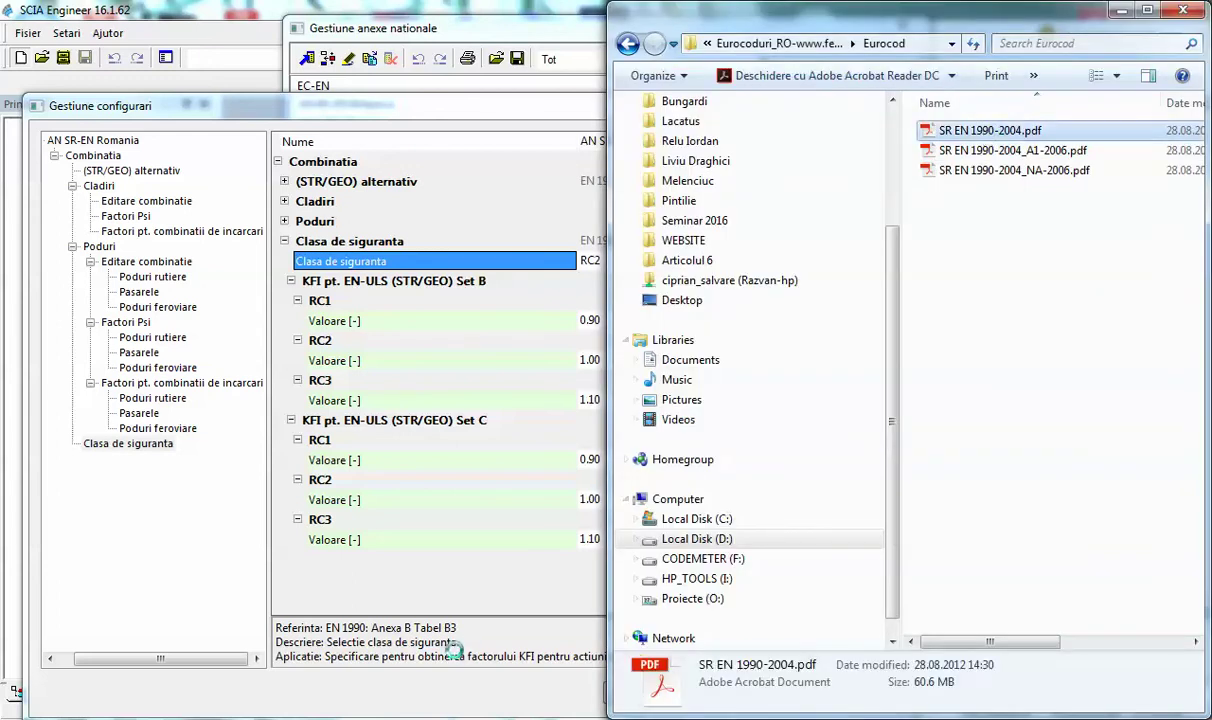
left_click(765, 15)
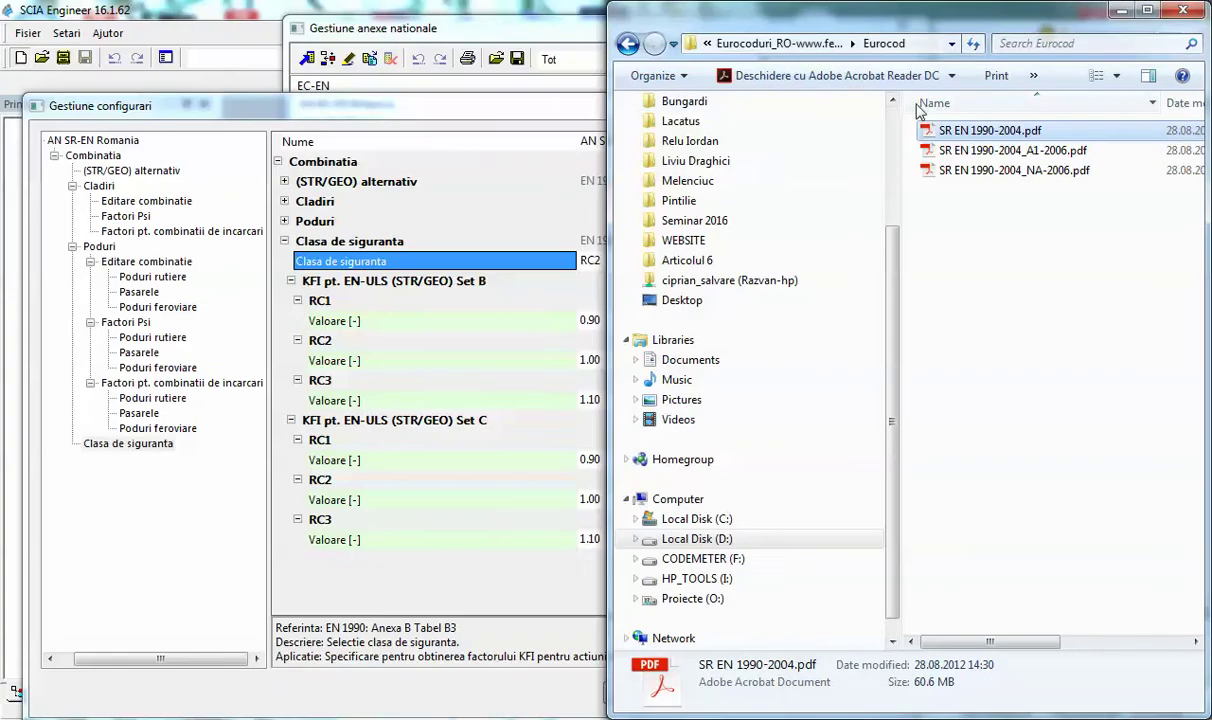
left_click(963, 151)
double_click(963, 151)
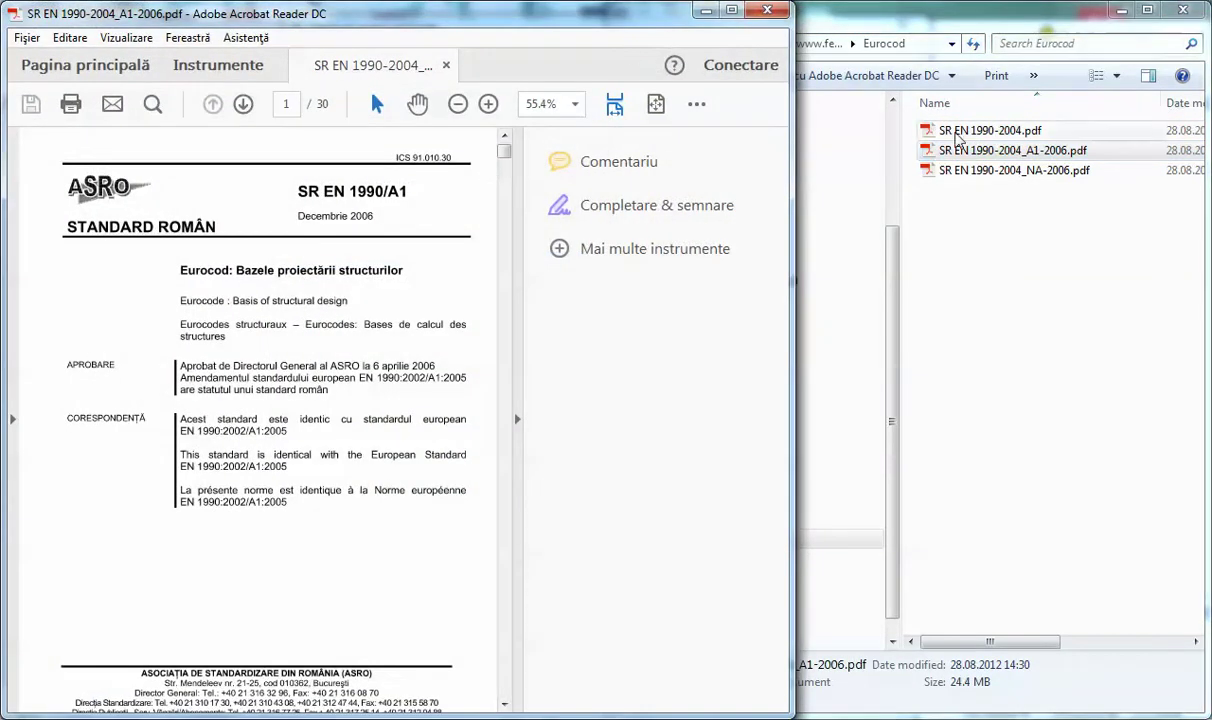
left_click(767, 11)
double_click(1020, 131)
- Find Annex B in SR EN 1990-2004 and place the reader beside the SCIA configuration, with the page at 75% and the tools pane hidden
left_click_drag(505, 160, 487, 568)
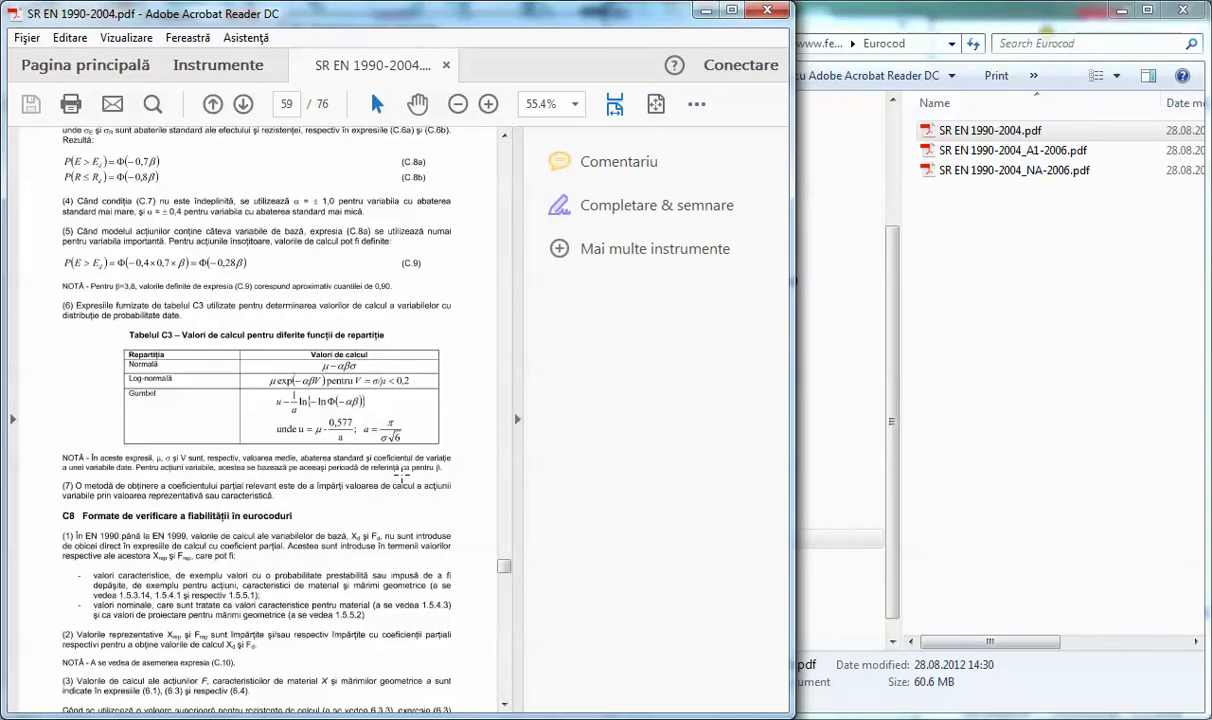
scroll(401, 480, "up", 15)
scroll(403, 480, "up", 15)
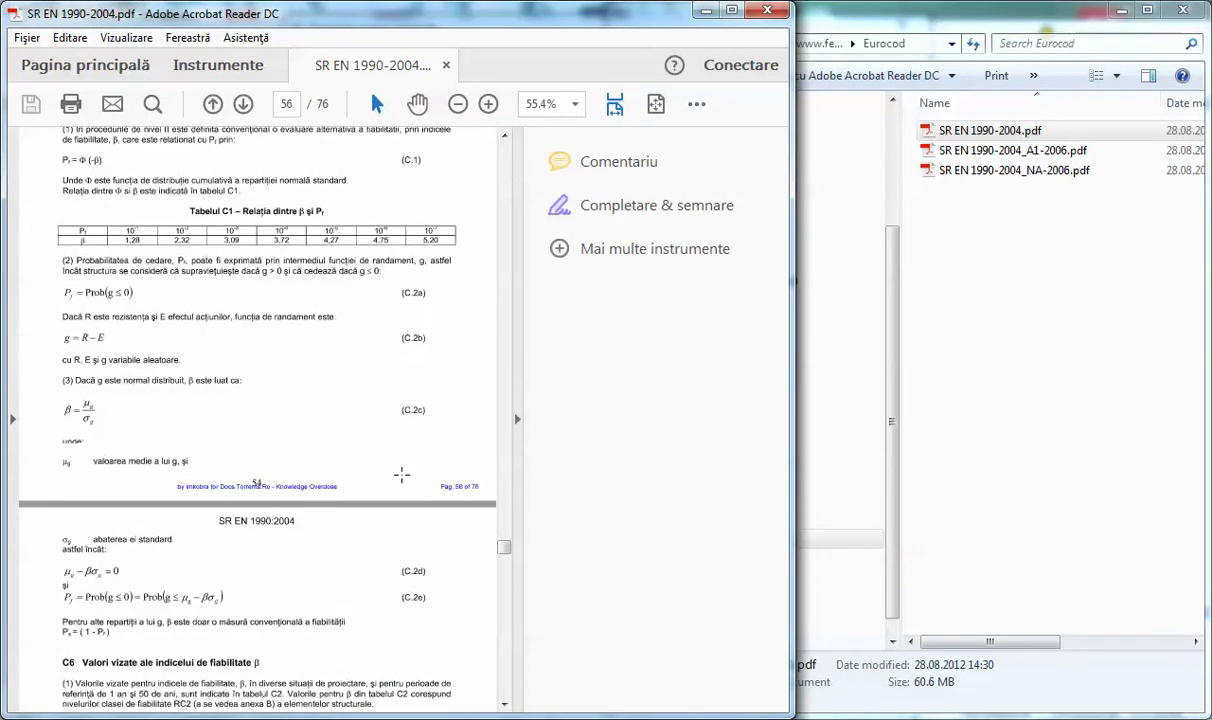
scroll(401, 477, "up", 20)
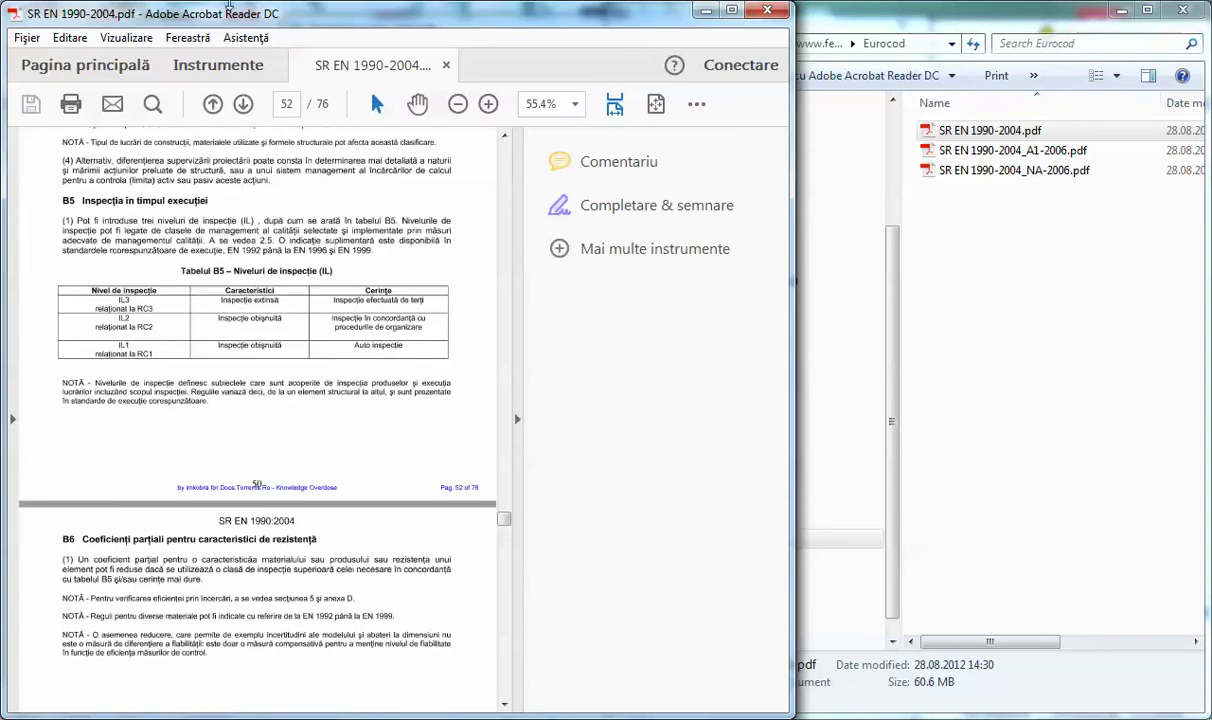
key("super+Right")
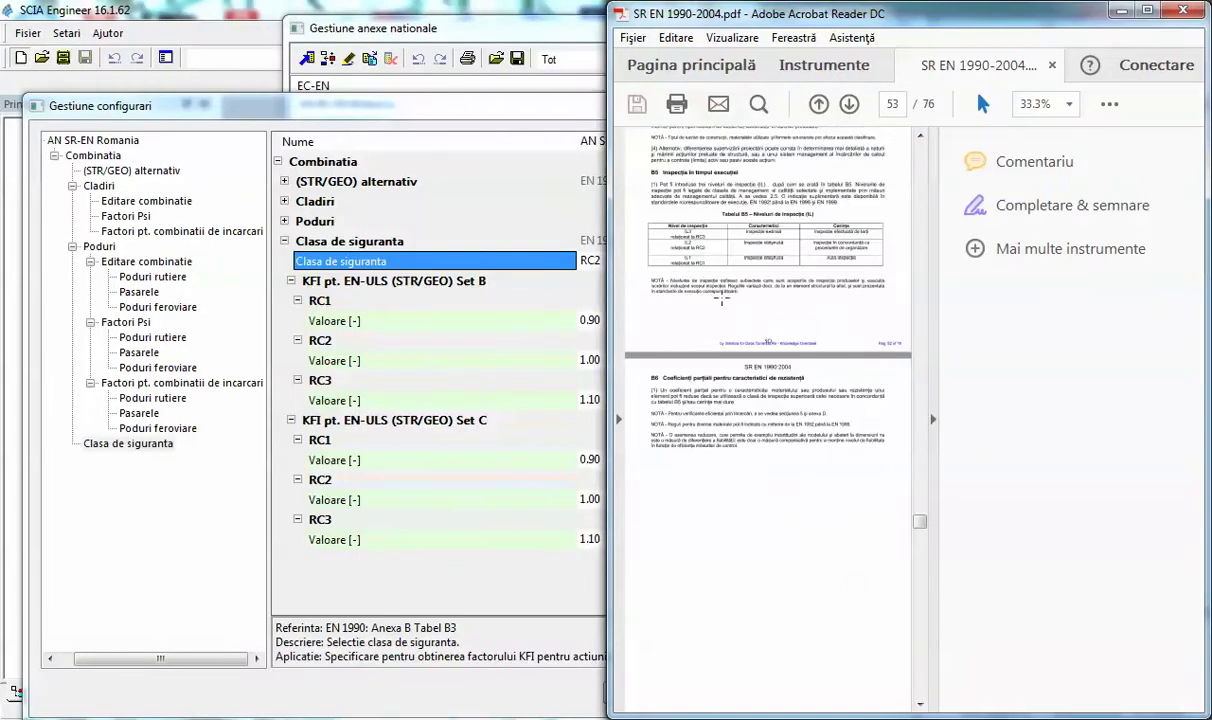
scroll(684, 283, "up", 3, "ctrl")
key("shift+F4")
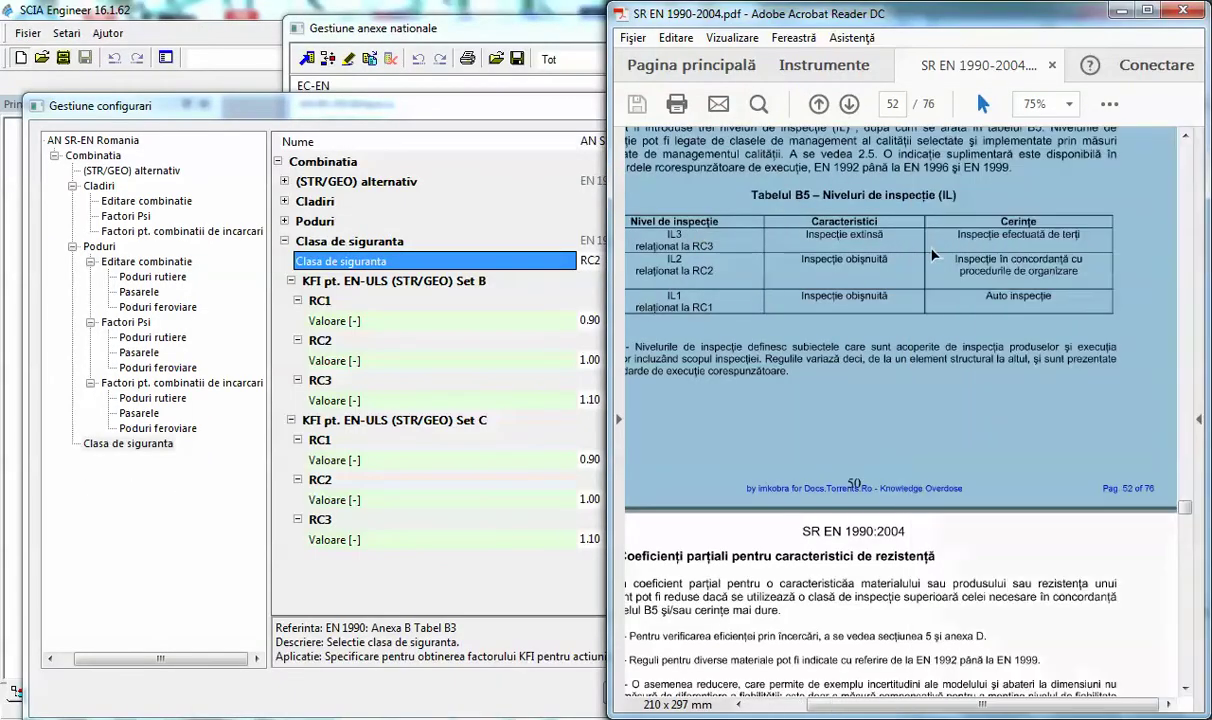
- Examine Table B3 with the KFI coefficients for actions and Table B2 with the minimum reliability indices for RC1 to RC3
scroll(880, 260, "up", 6)
scroll(866, 297, "up", 5)
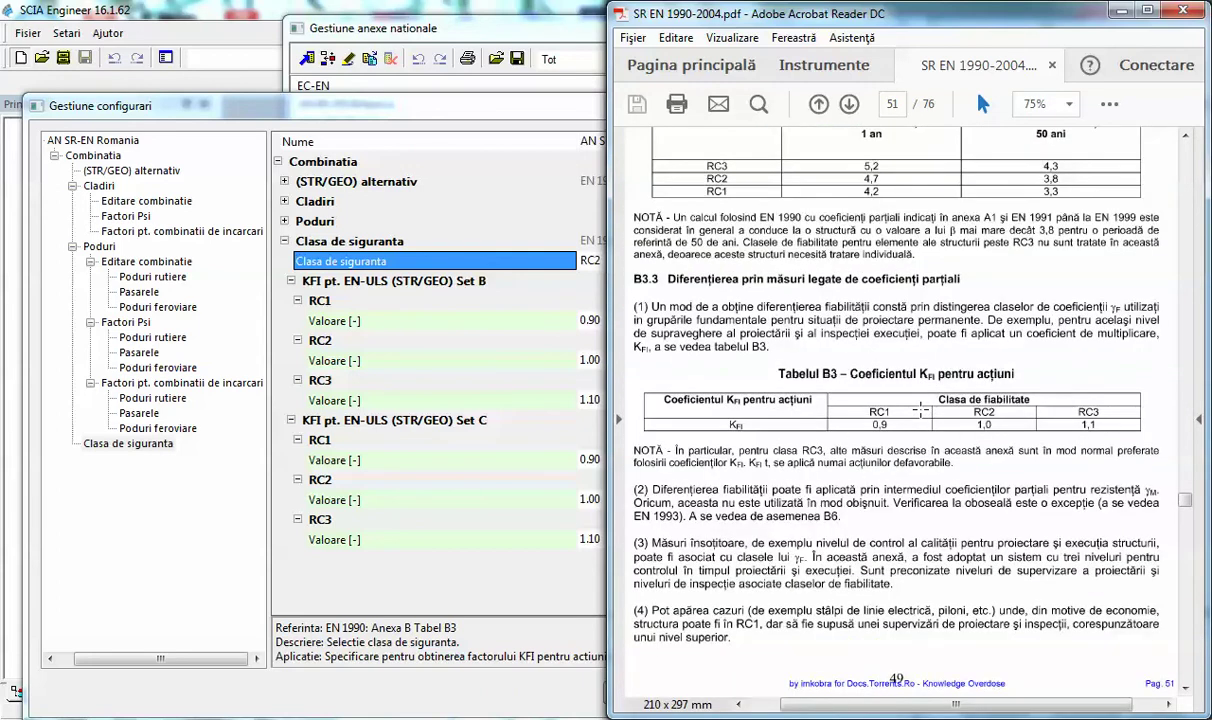
scroll(920, 410, "up", 3)
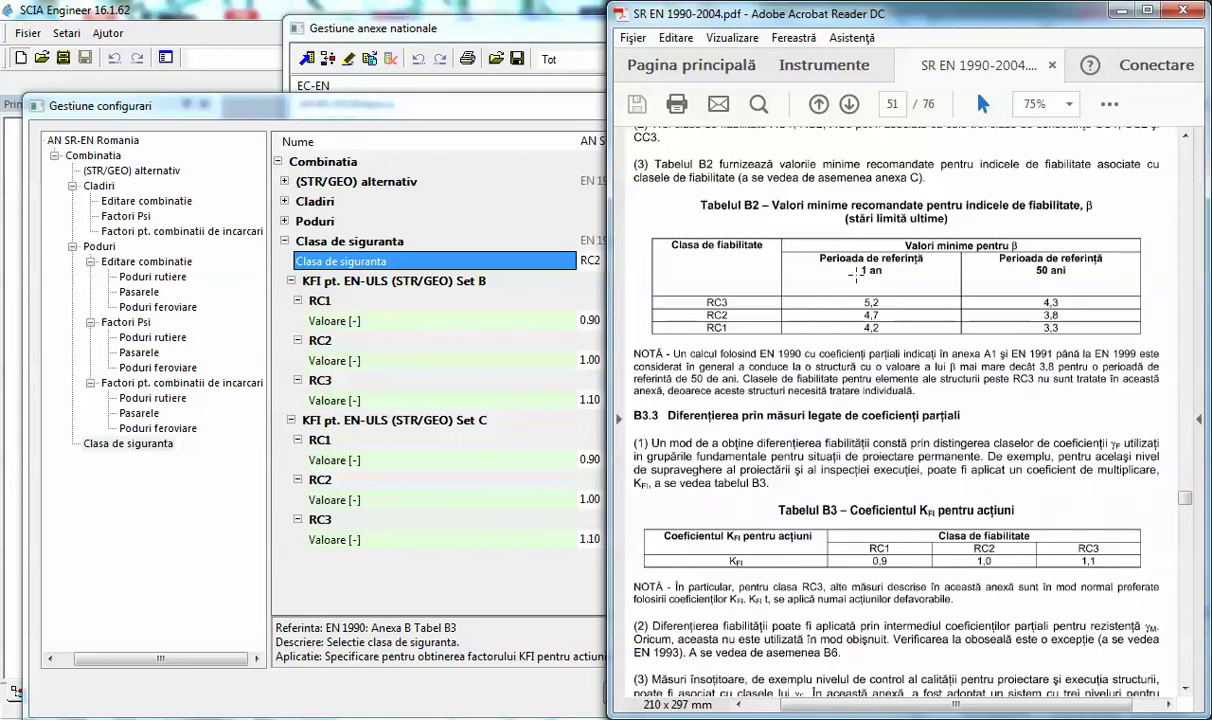
- Examine Table B1 in section B3.1, enlarged to 100%, for the descriptions and building examples of consequence classes CC1 to CC3
scroll(855, 280, "up", 10)
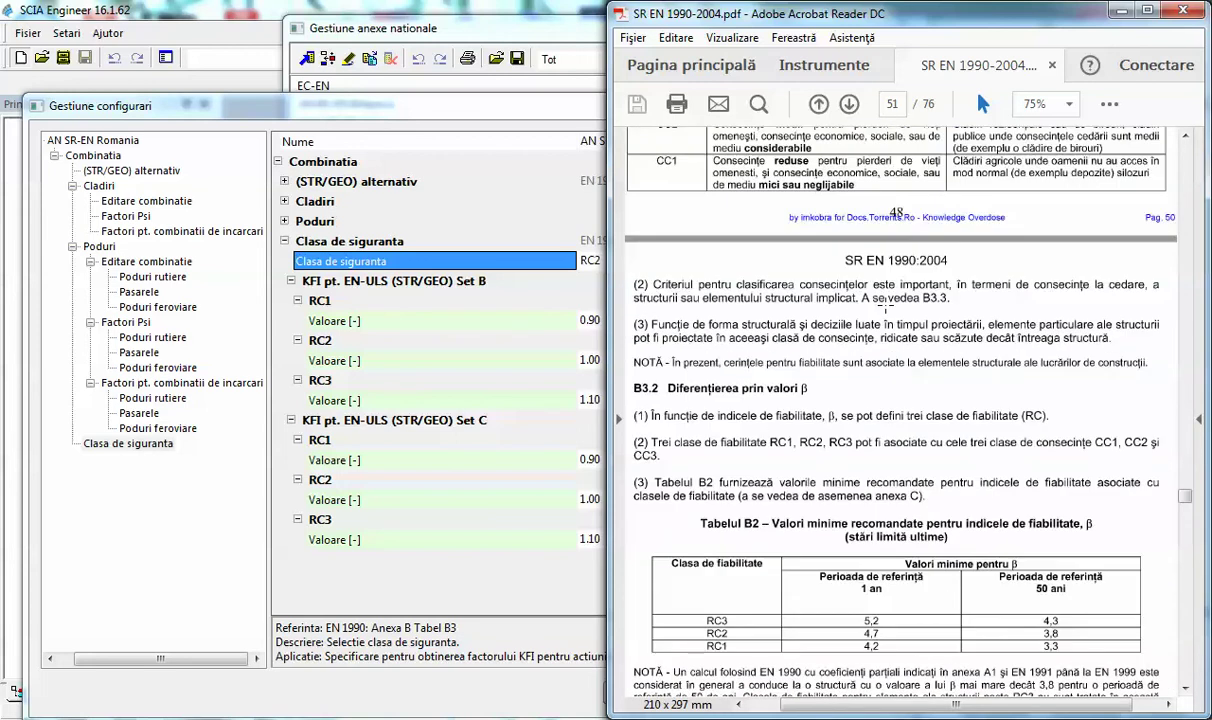
scroll(885, 336, "up", 3)
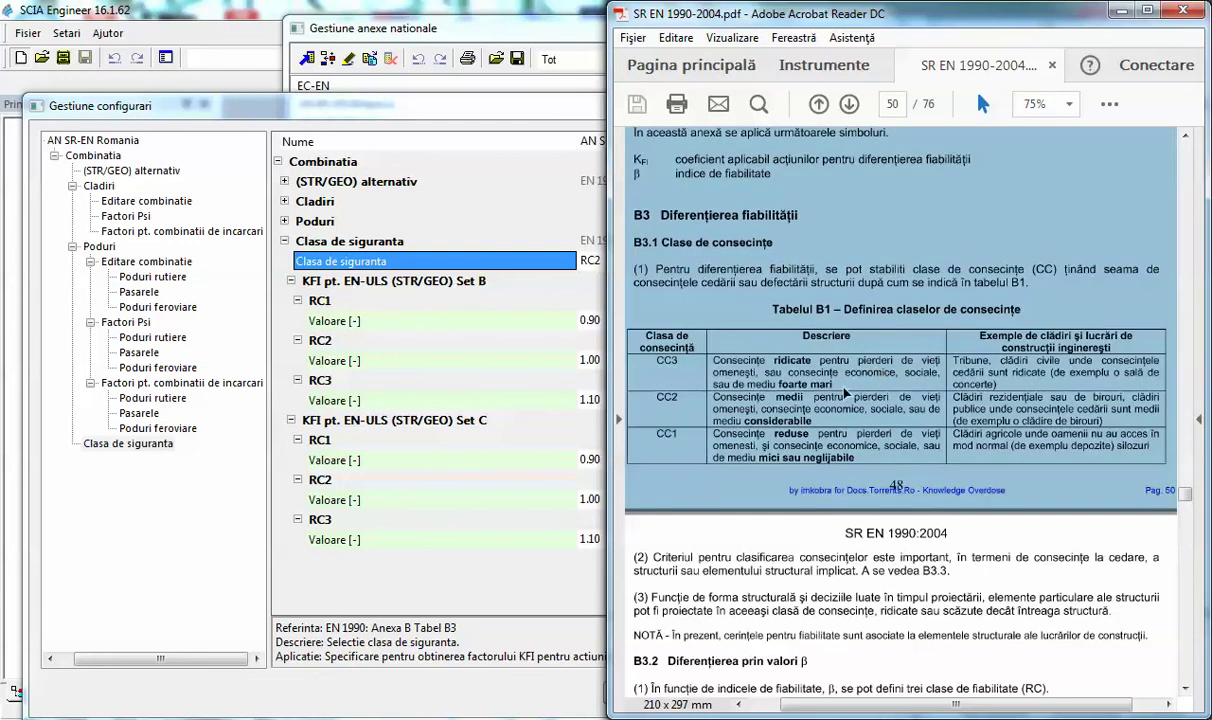
scroll(813, 409, "up", 2, "ctrl")
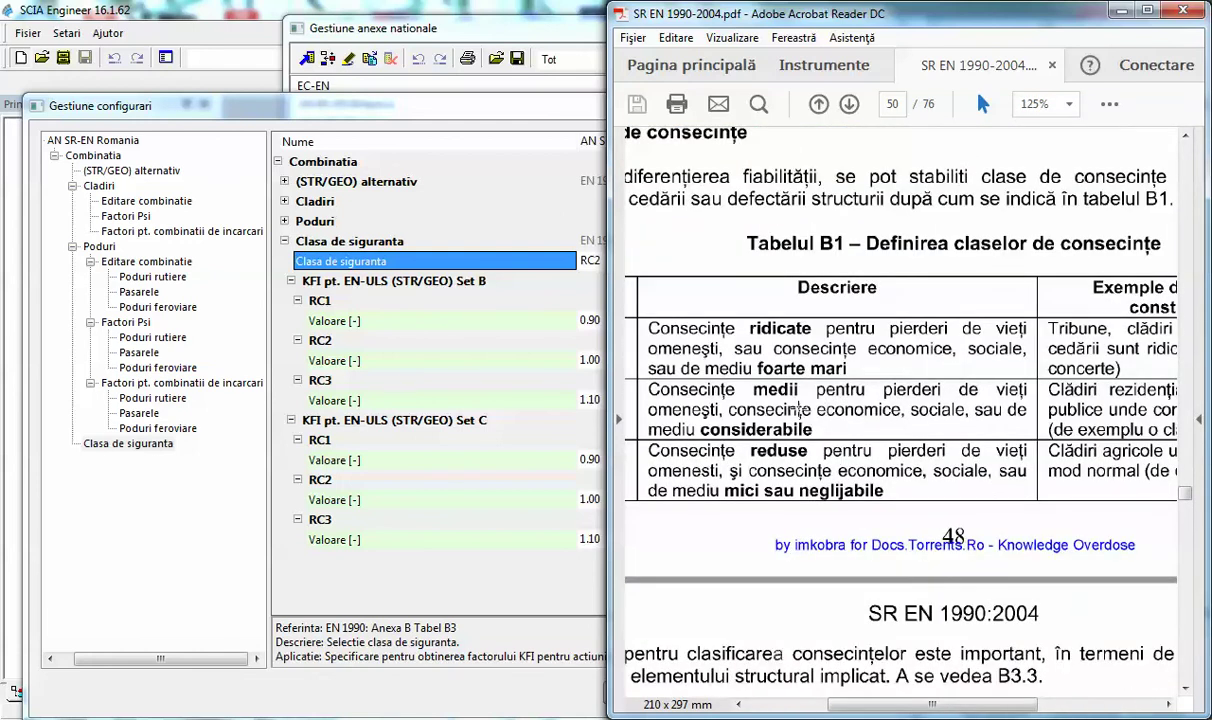
scroll(877, 468, "down", 1, "ctrl")
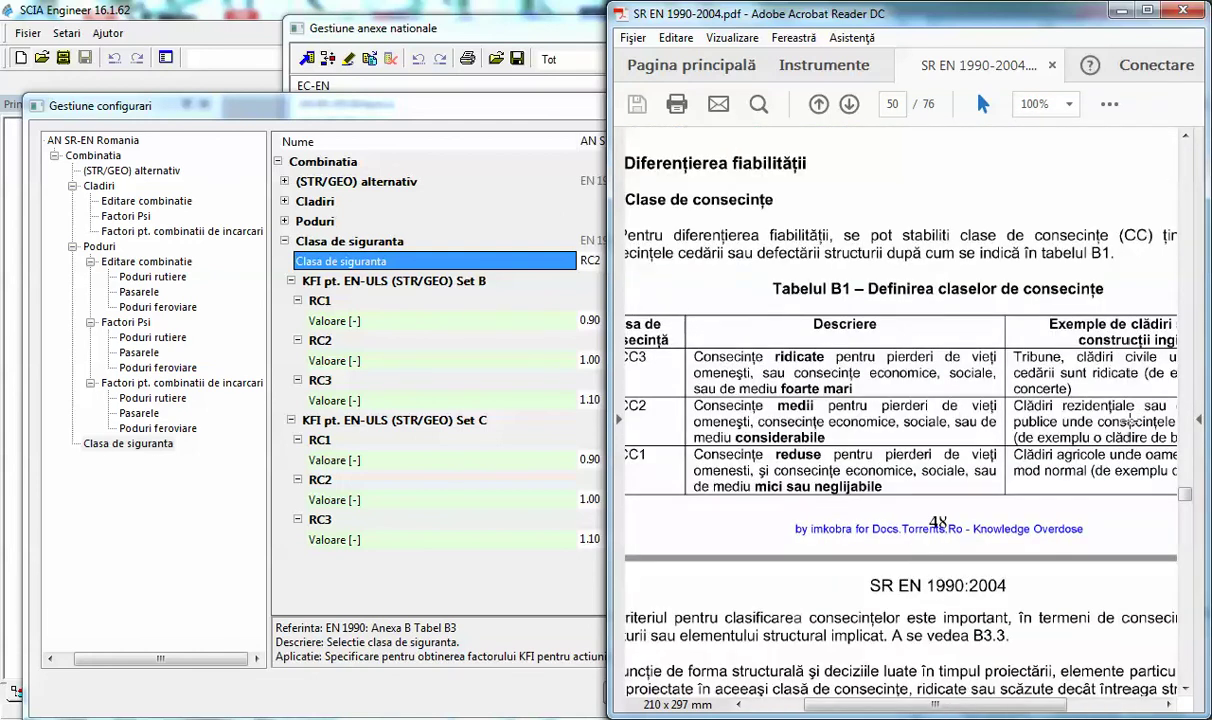
left_click_drag(998, 705, 1058, 712)
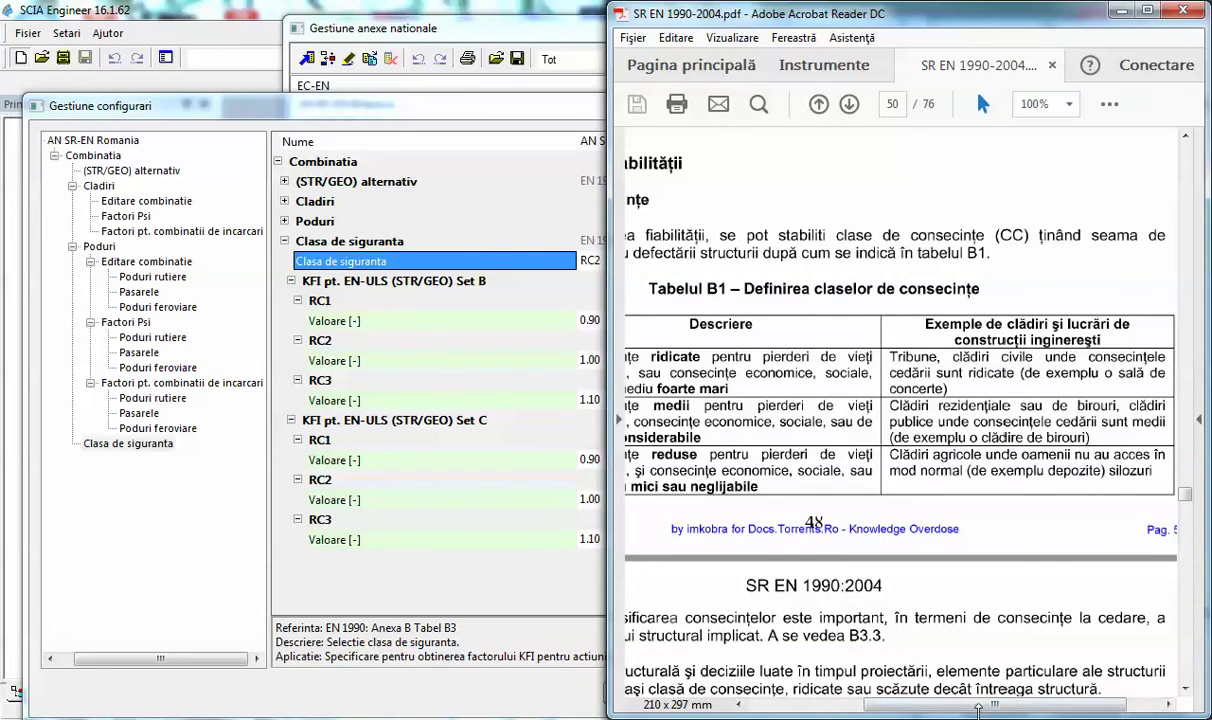
left_click_drag(983, 706, 903, 706)
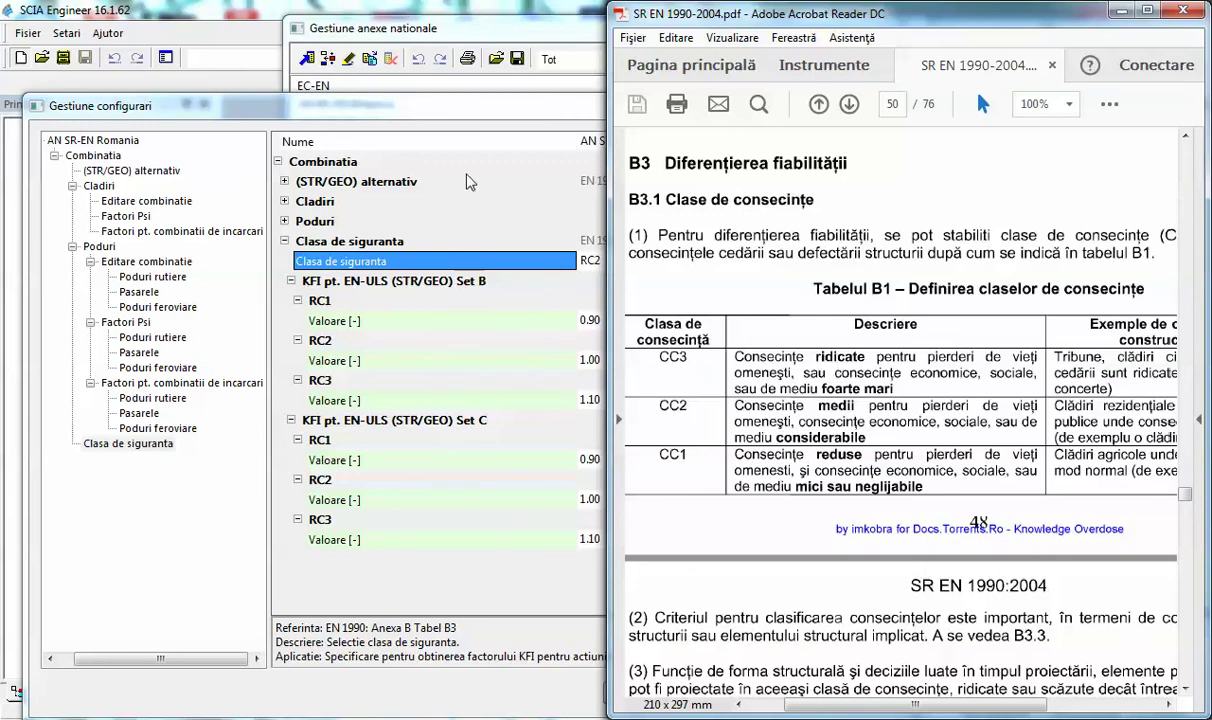
- Switch back to SCIA Engineer and accept the EN 1990 configuration
left_click(418, 122)
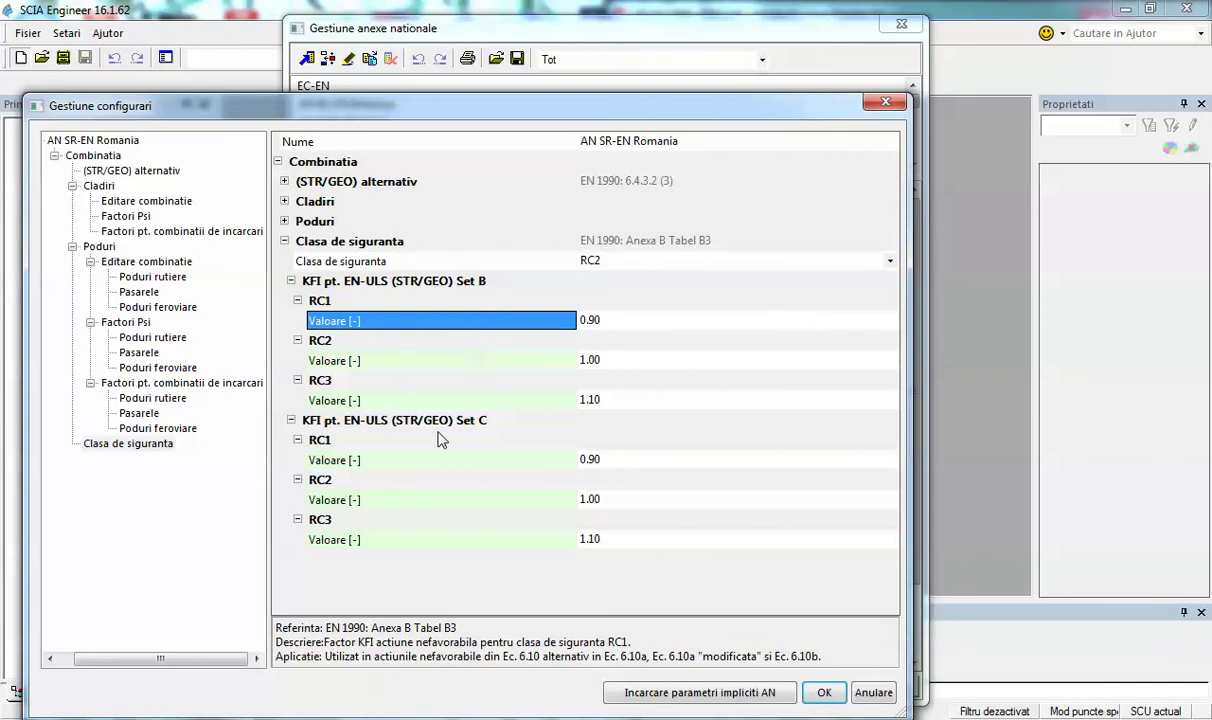
left_click(824, 692)
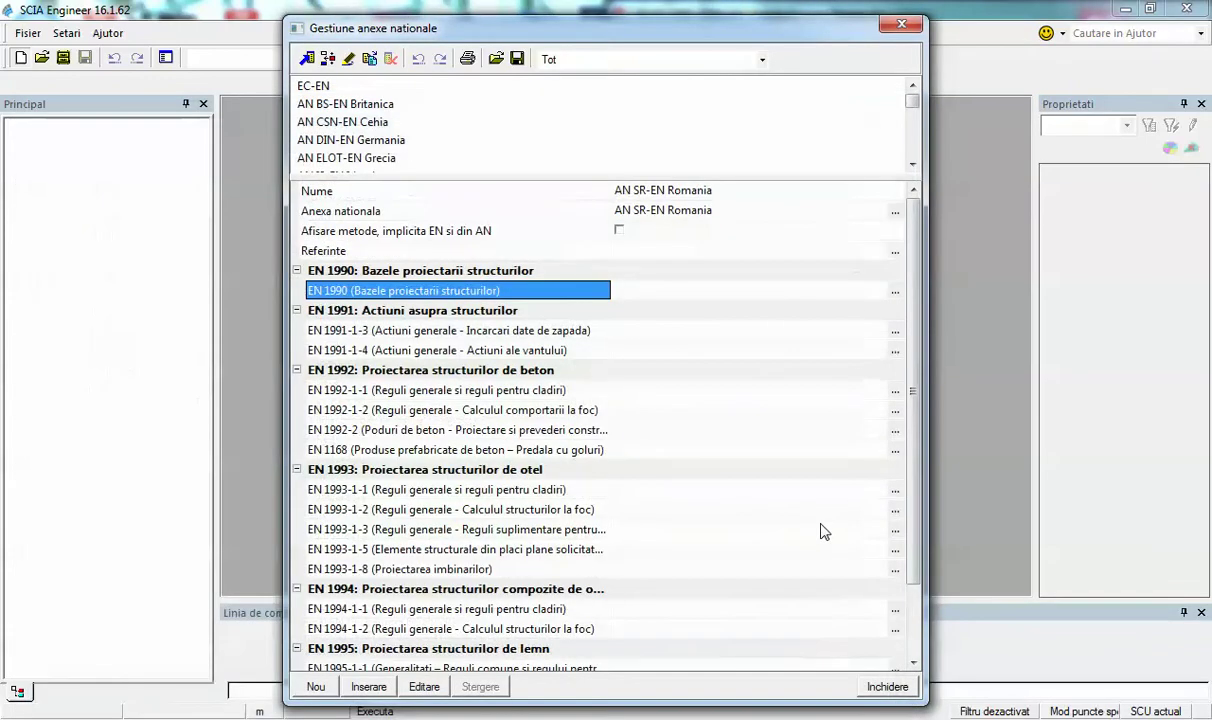
- Look through the Romanian annex's list of standards and view the EN 1992-1-1 concrete configuration, leaving it without changes
left_click(378, 332)
scroll(460, 387, "down", 2)
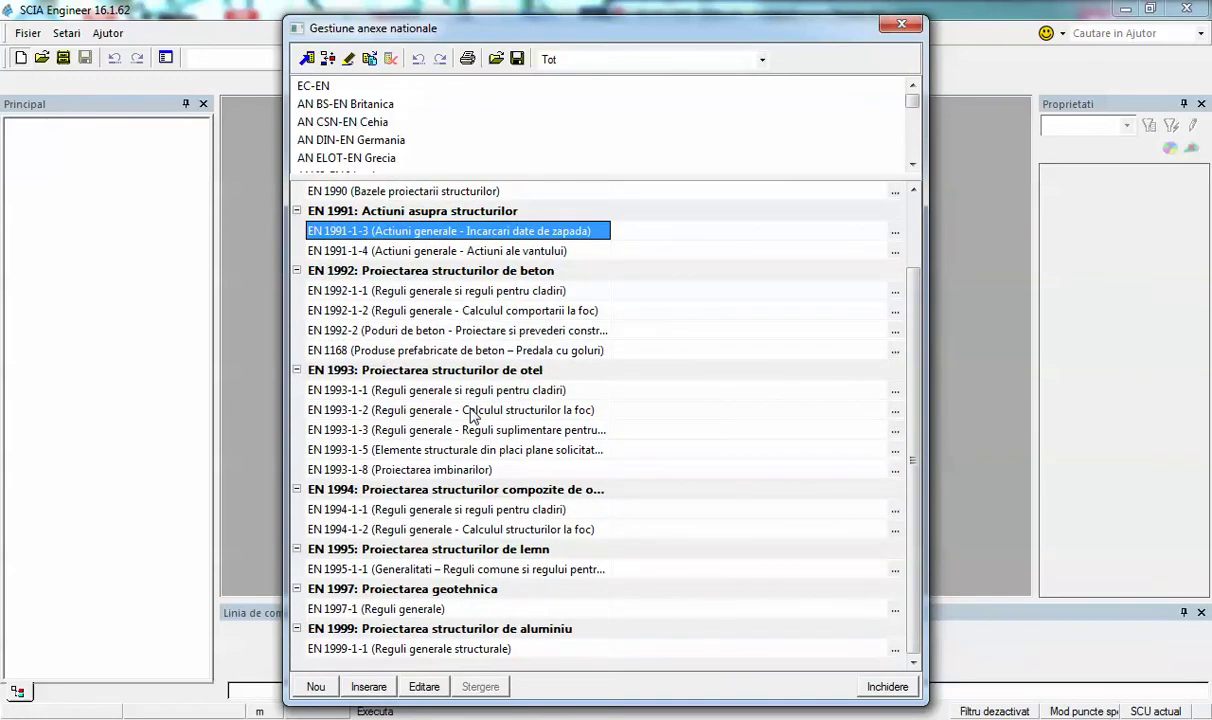
scroll(473, 411, "up", 2)
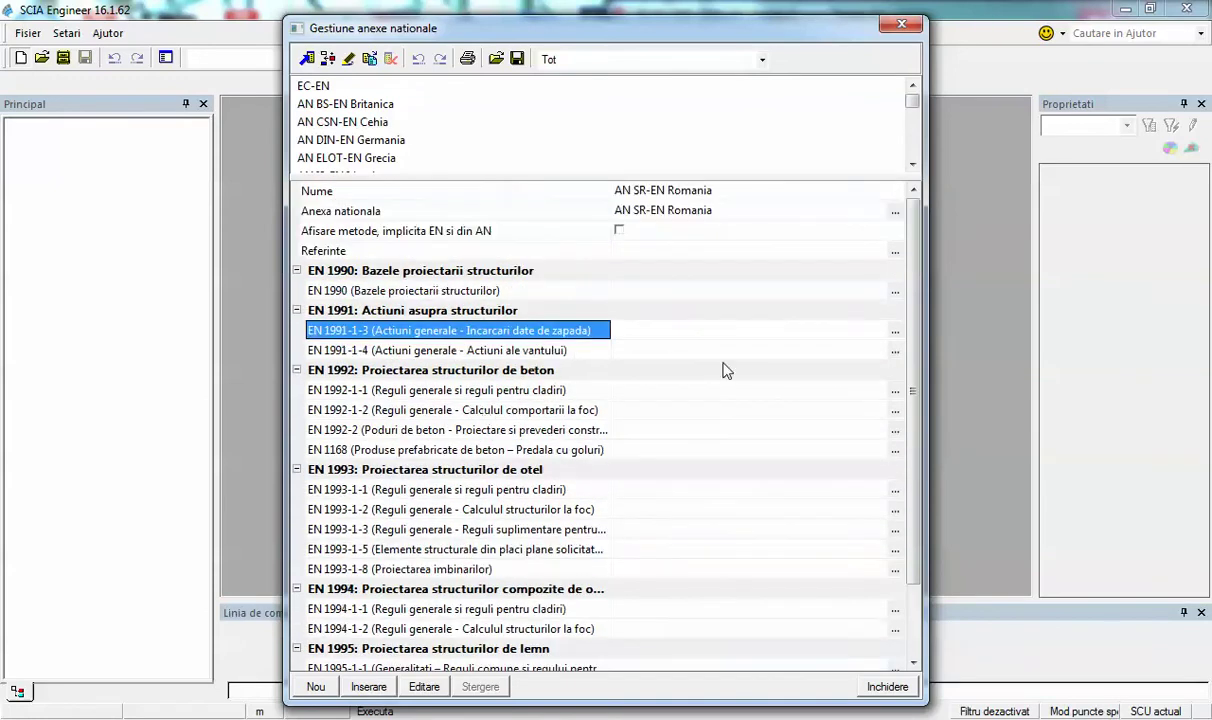
left_click(895, 393)
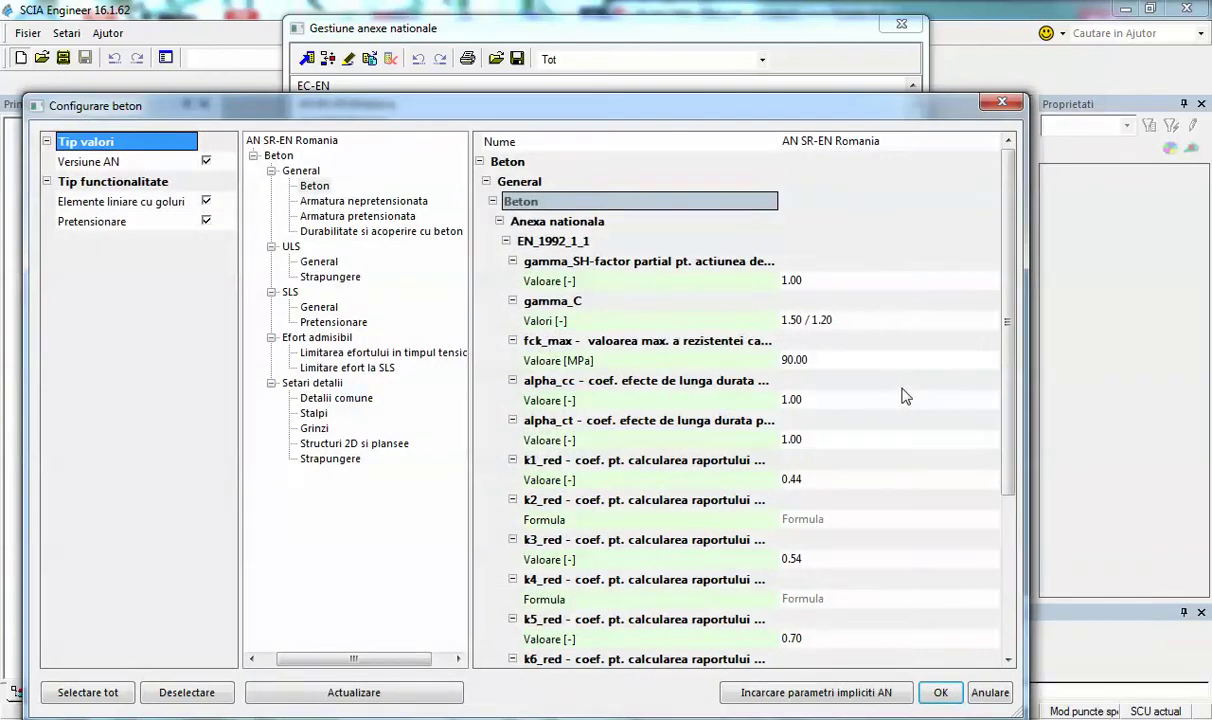
key("Escape")
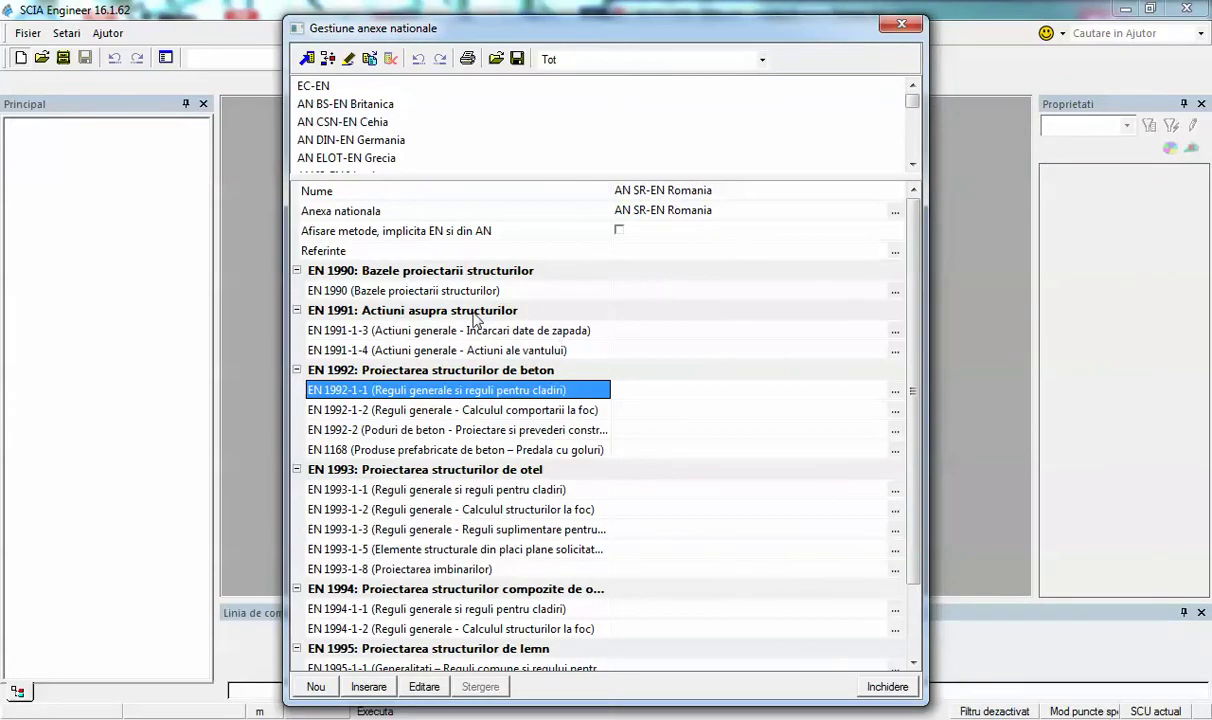
- Collapse the EN 1991 group, reopen the EN 1990 configuration and display the load combination factors for buildings
left_click(474, 330)
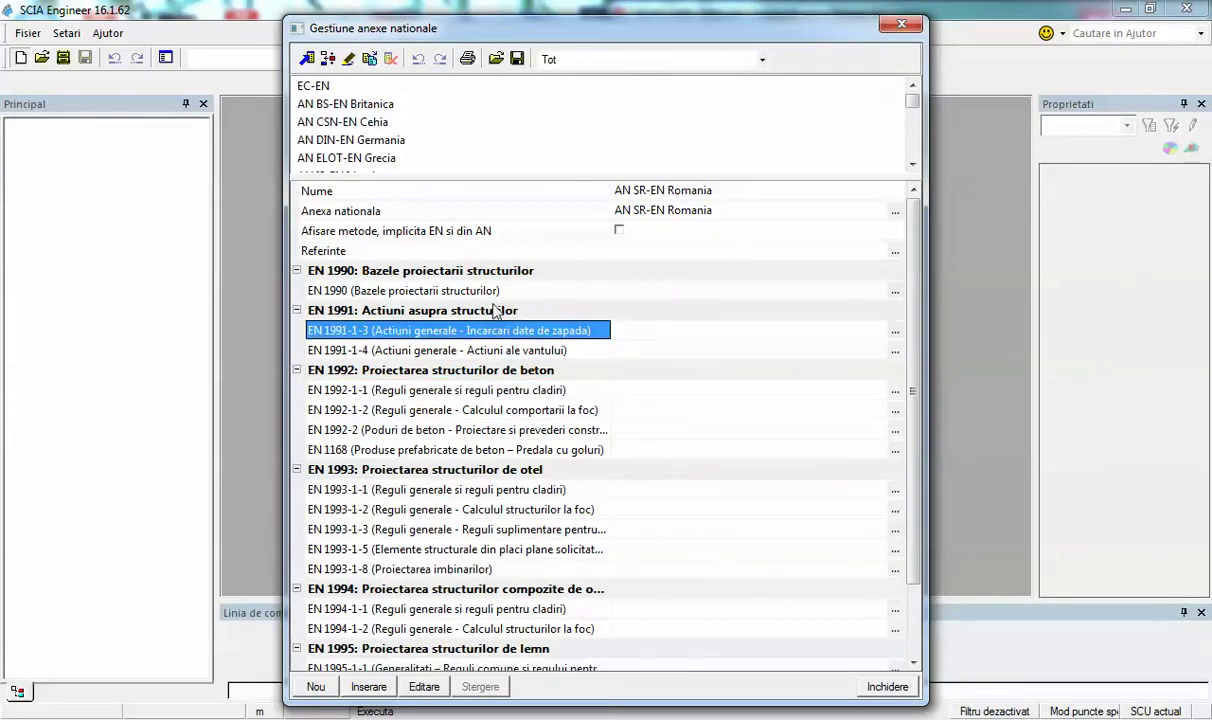
double_click(494, 306)
left_click(493, 292)
left_click(895, 292)
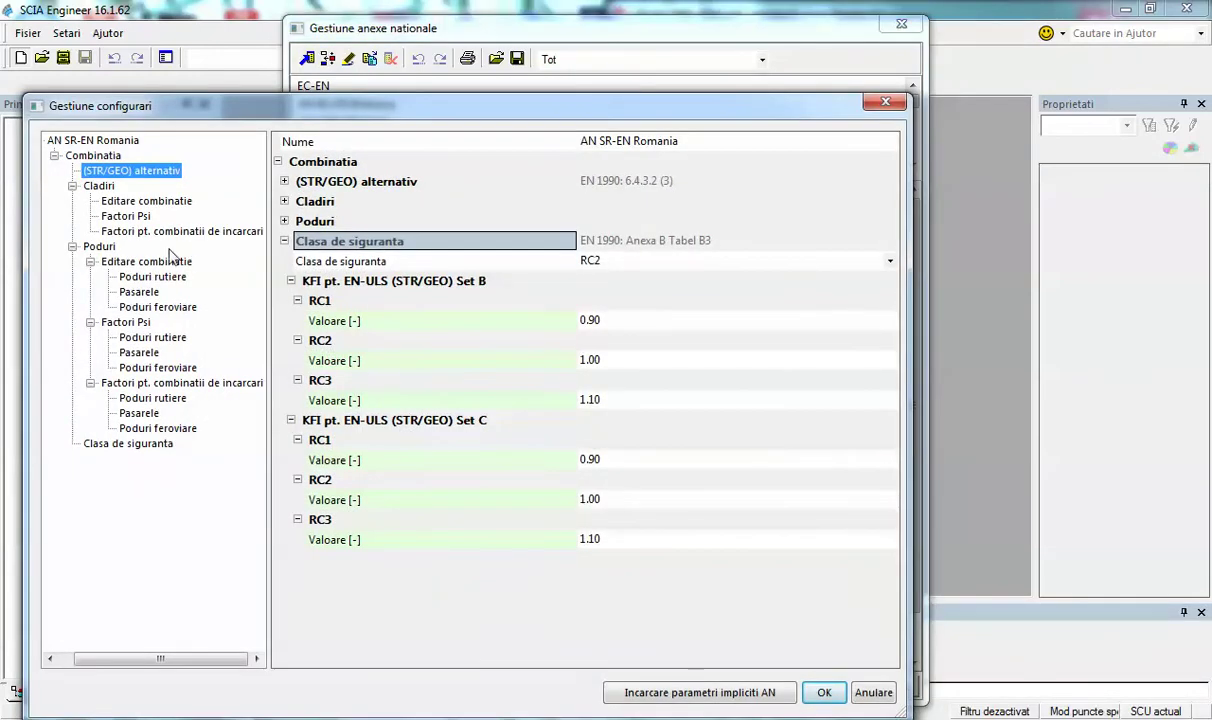
left_click(178, 232)
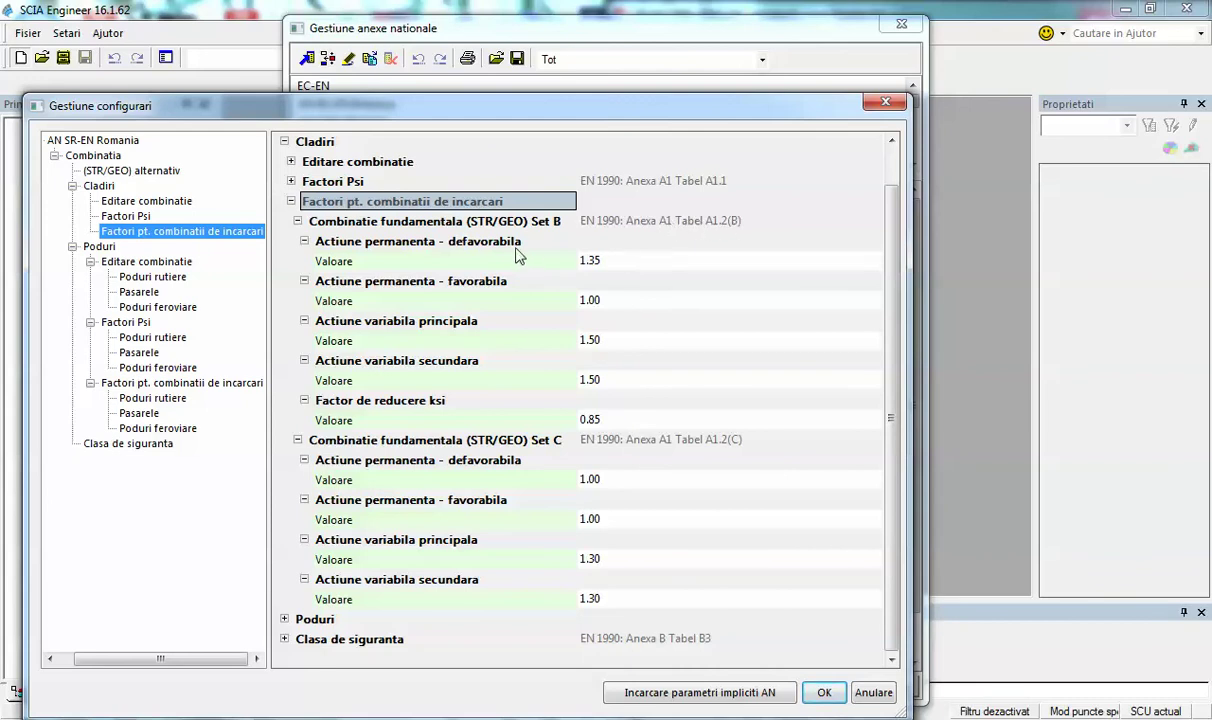
- Review the Set B and Set C partial factors for buildings, accept the EN 1990 configuration and close the national annexes manager
left_click(488, 258)
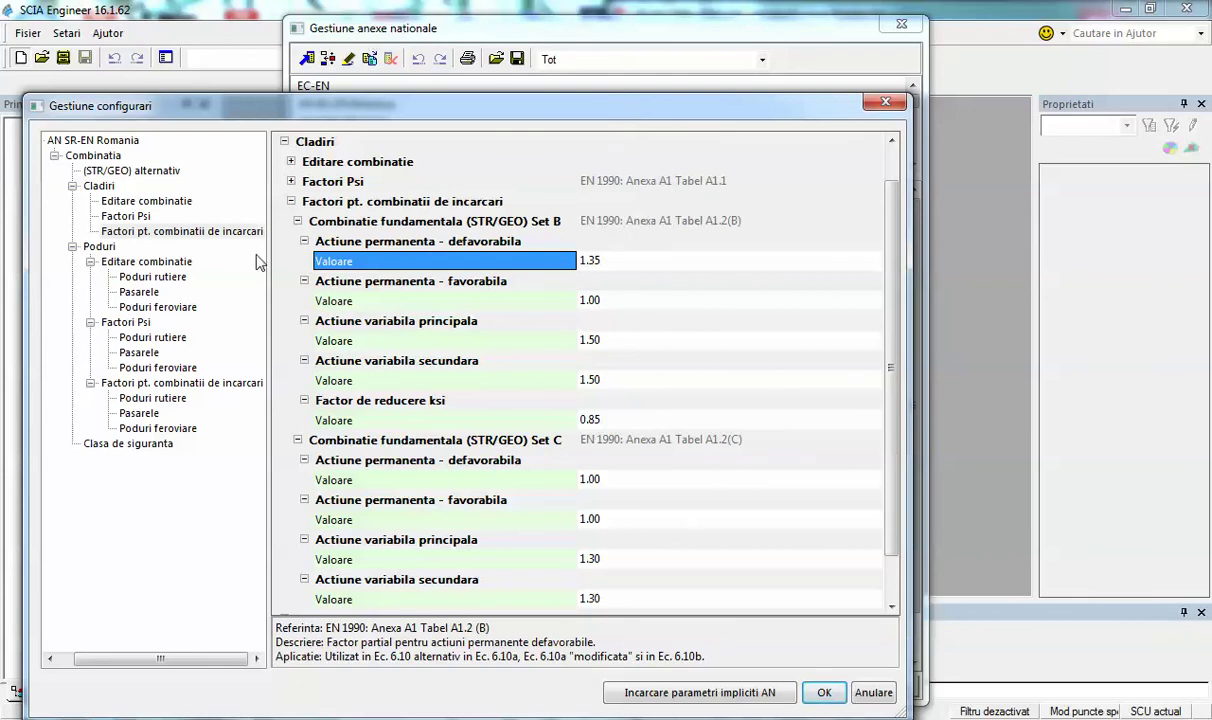
scroll(370, 318, "down", 1)
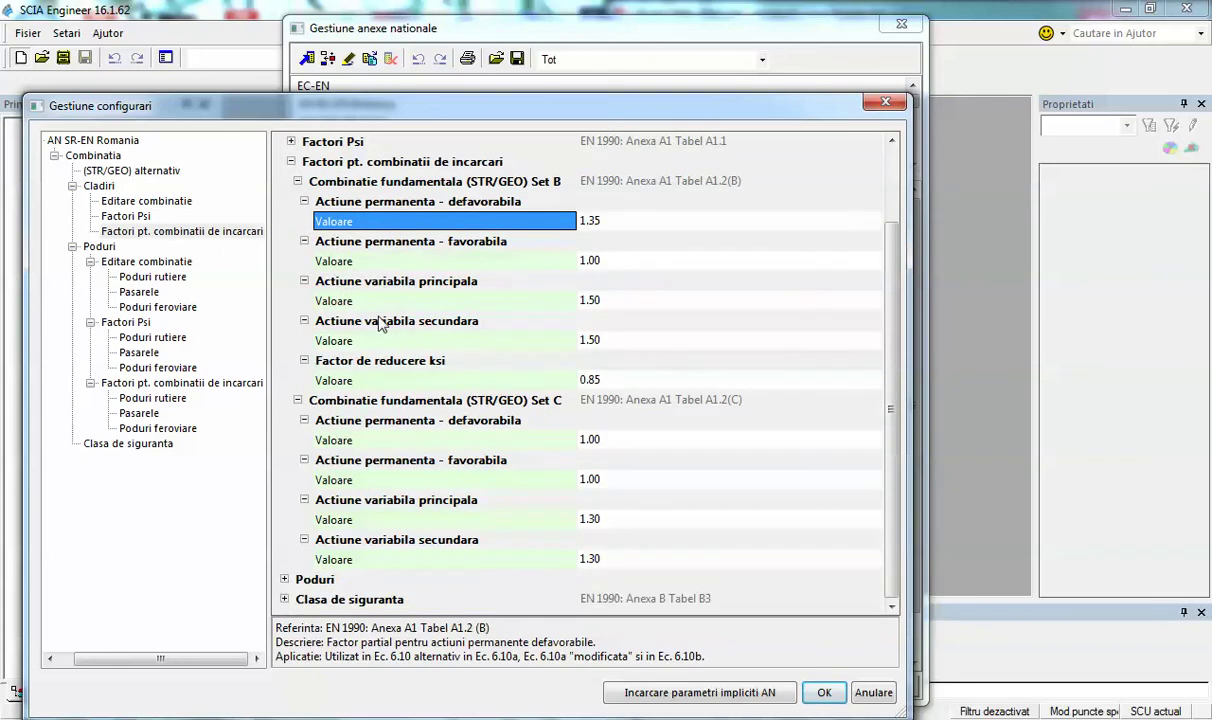
scroll(370, 318, "up", 1)
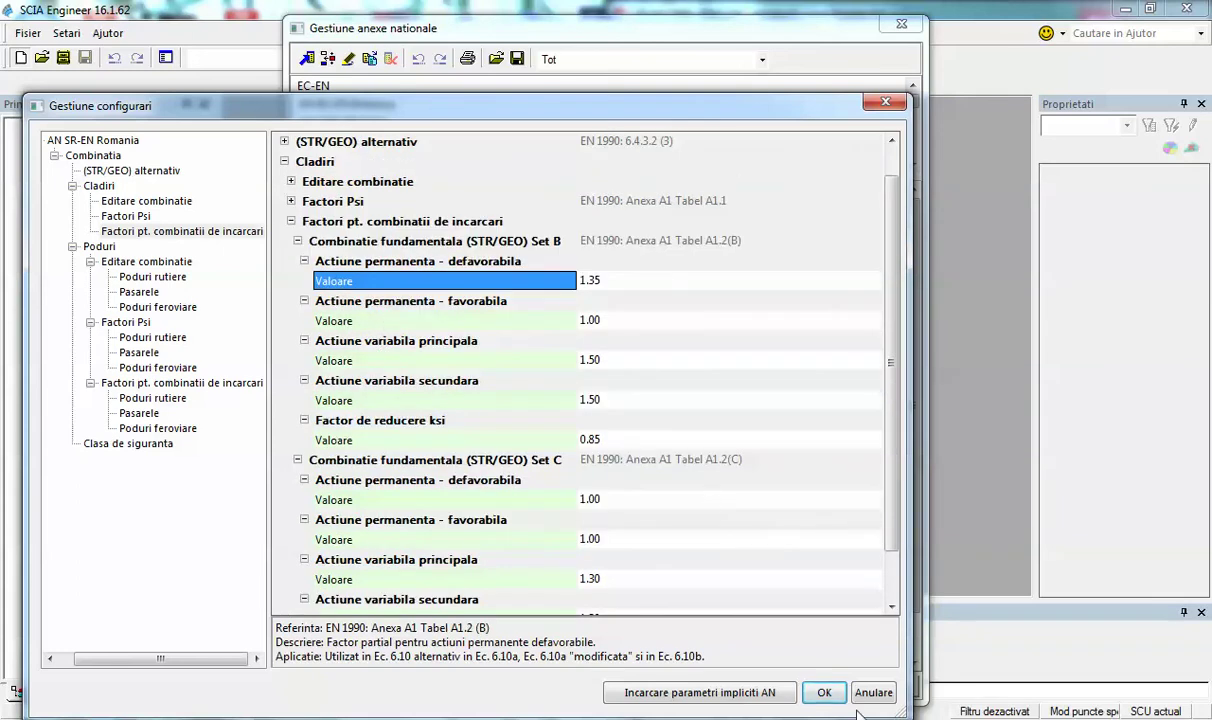
left_click(824, 692)
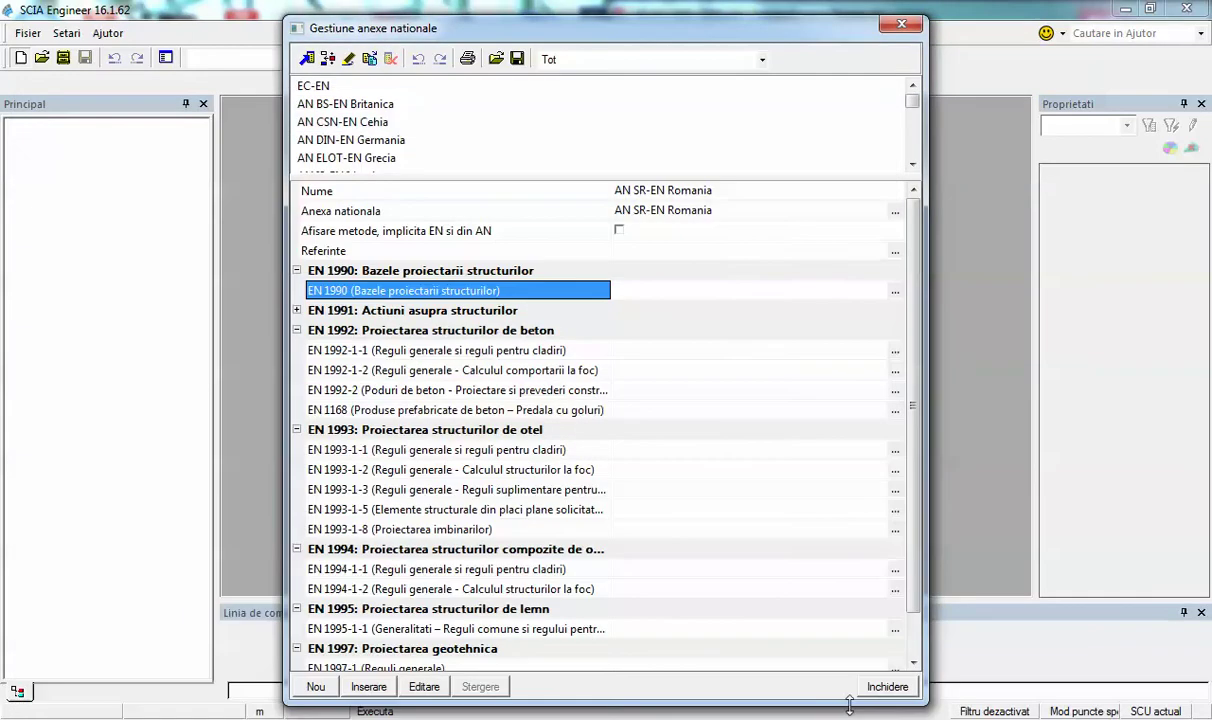
left_click(885, 689)
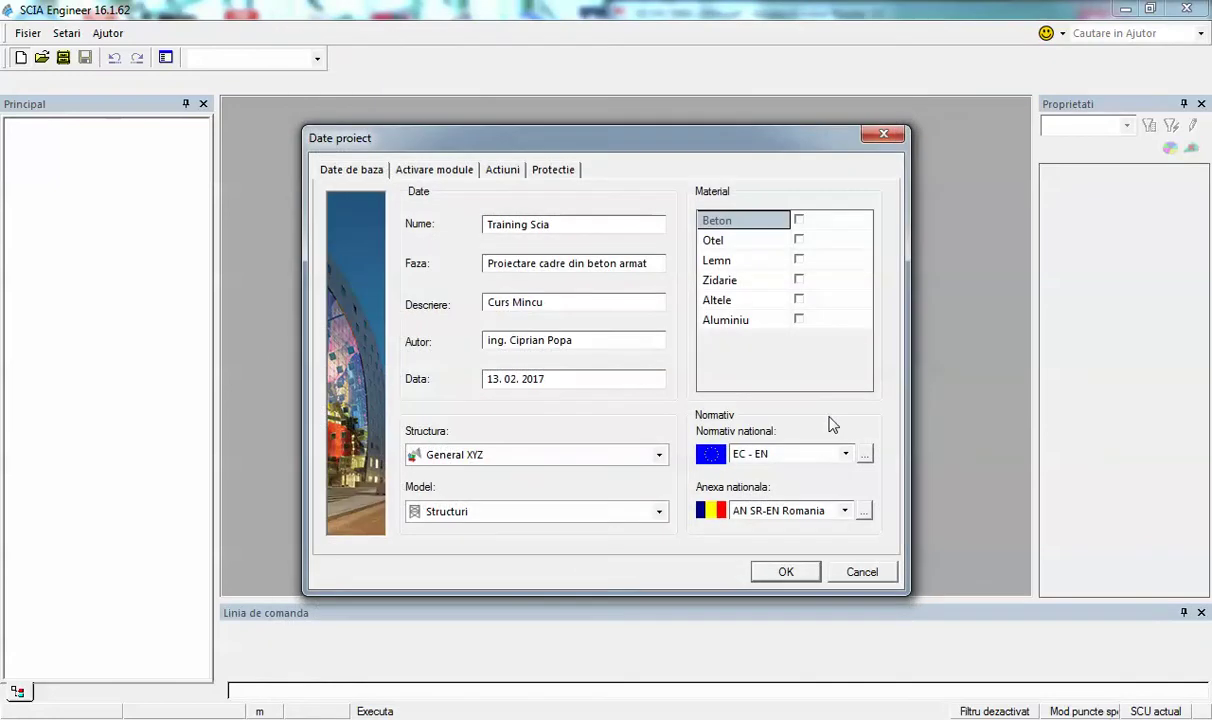
- Keep the Romanian annex, try enabling concrete, steel and timber as project materials, and disable all three
left_click(773, 512)
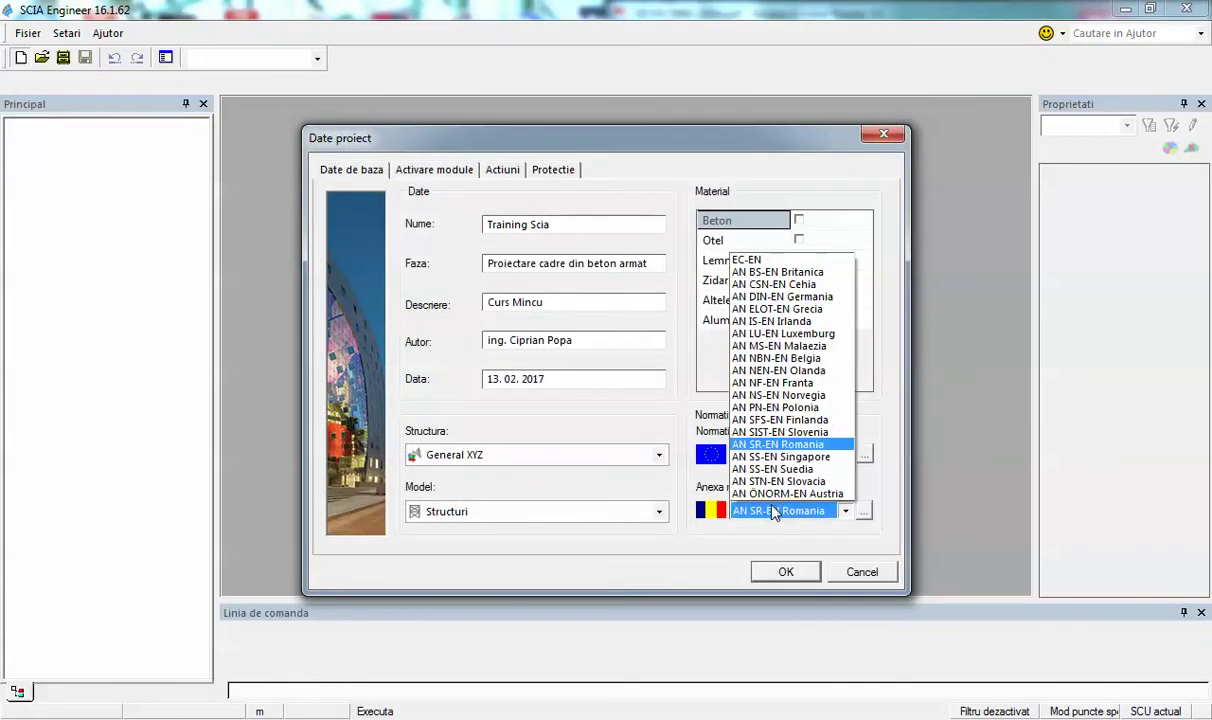
left_click(773, 512)
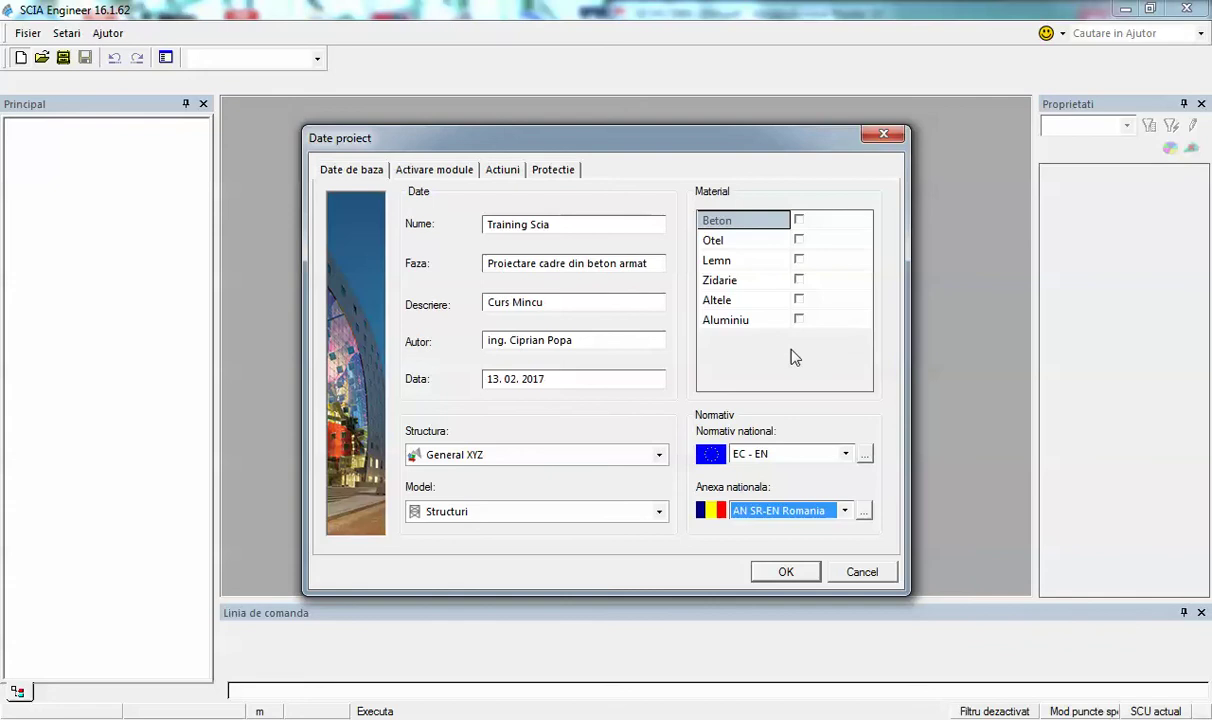
left_click(800, 220)
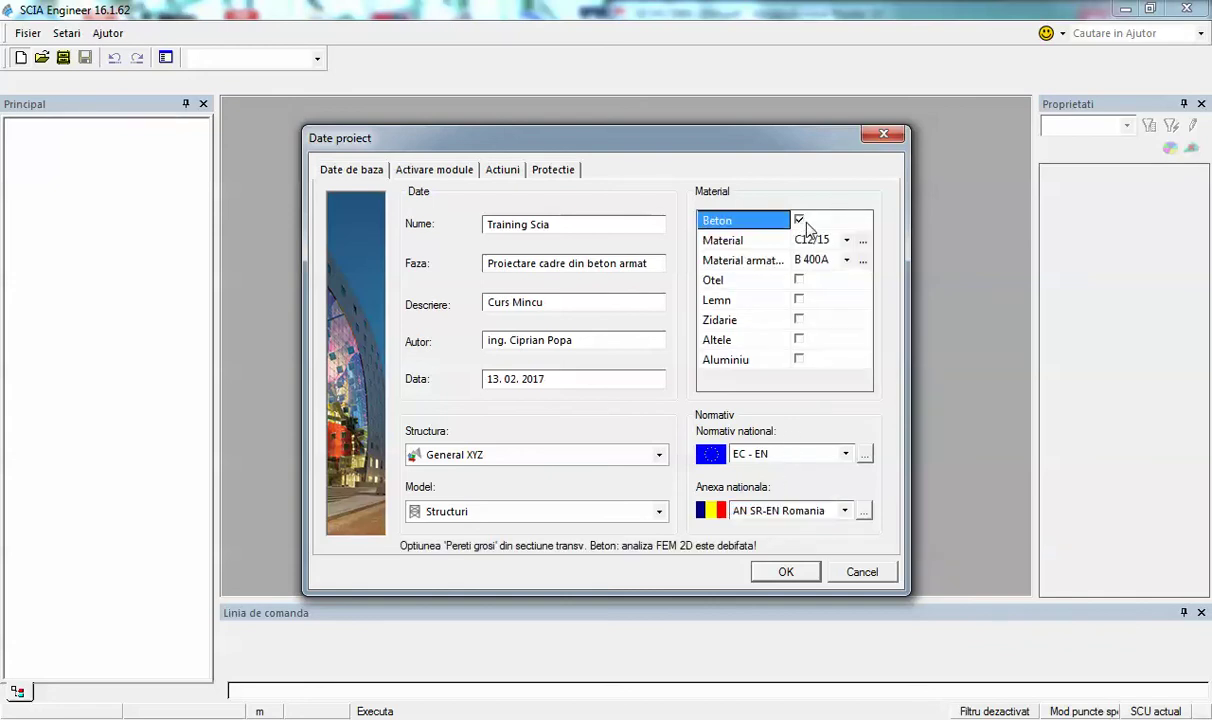
left_click(800, 280)
left_click(800, 320)
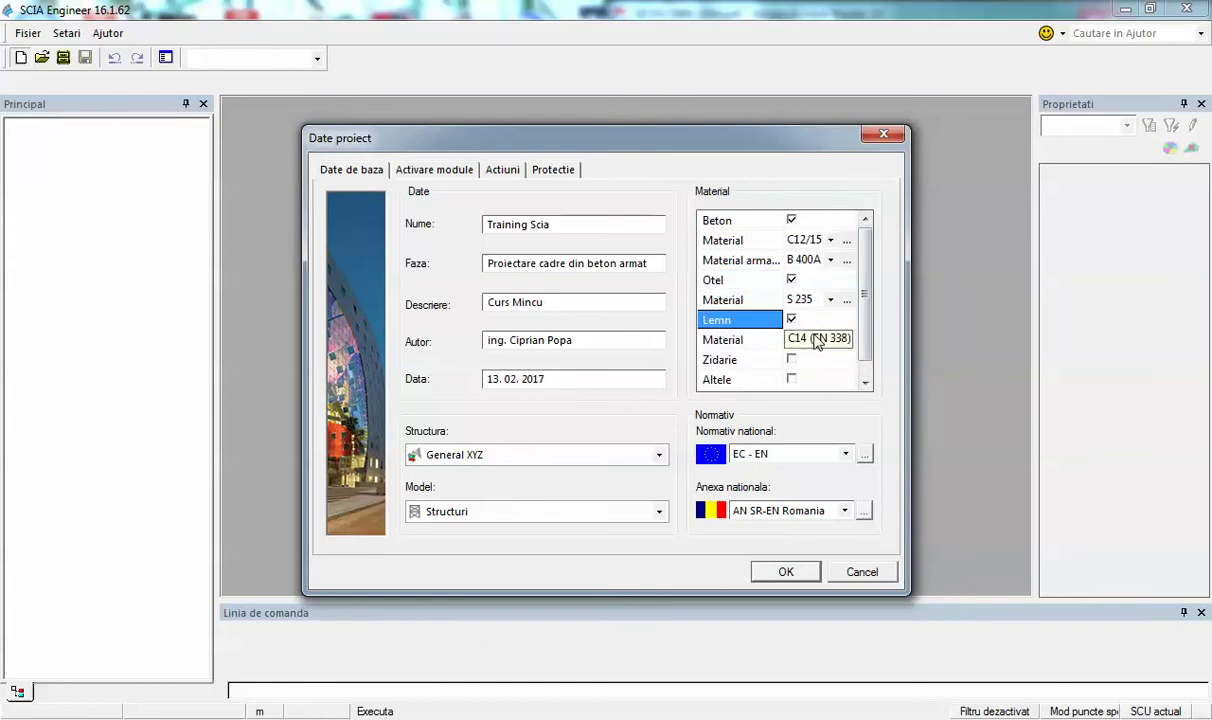
left_click(791, 319)
left_click(791, 279)
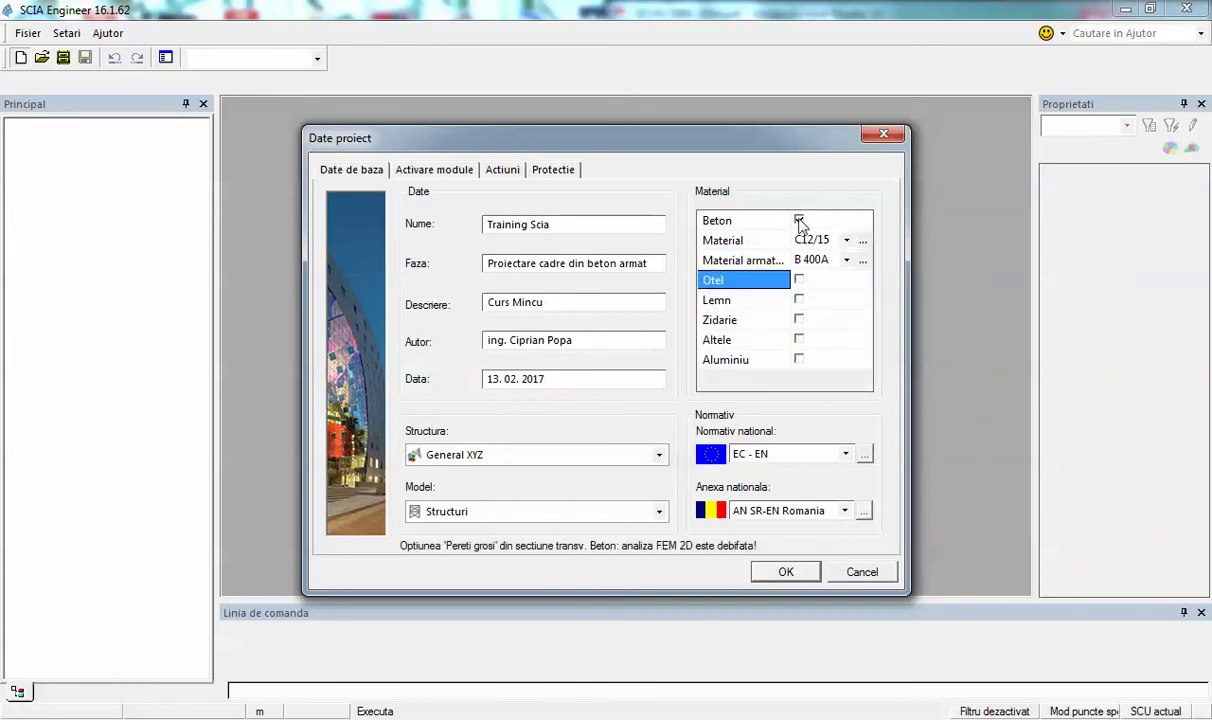
left_click(798, 219)
- Add IBC to the project's design codes and make it the national code
left_click(864, 454)
left_click(385, 427)
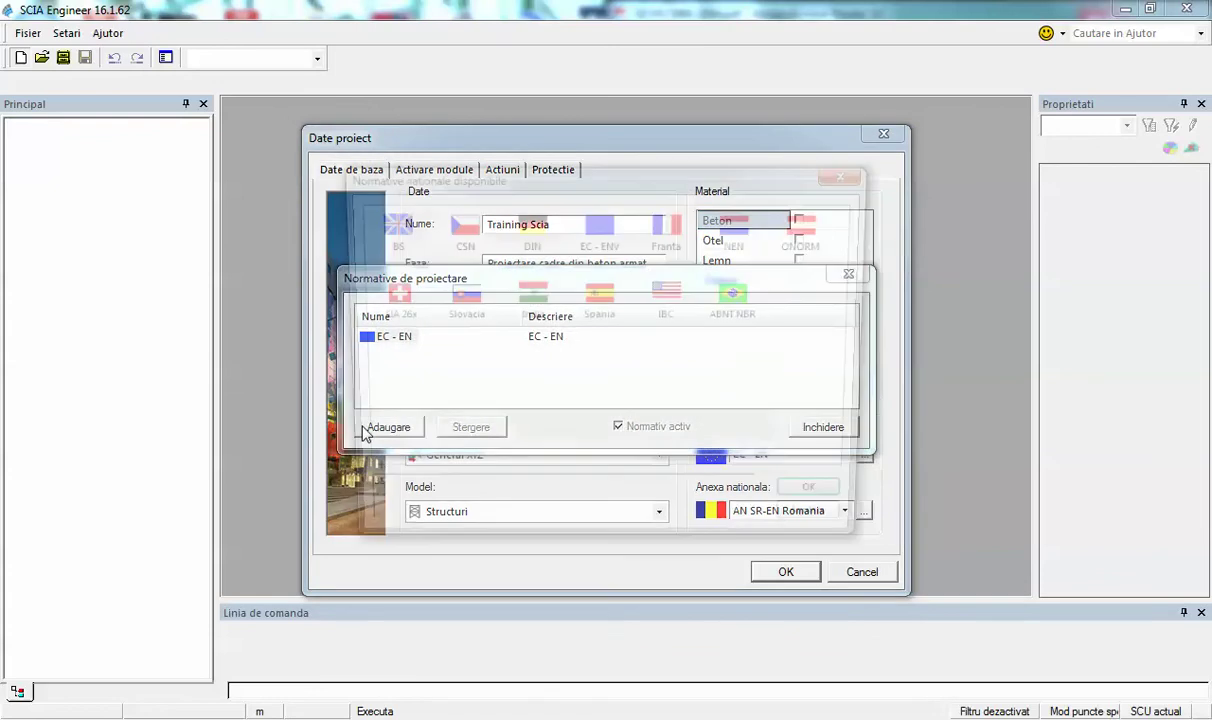
left_click(669, 300)
left_click(827, 503)
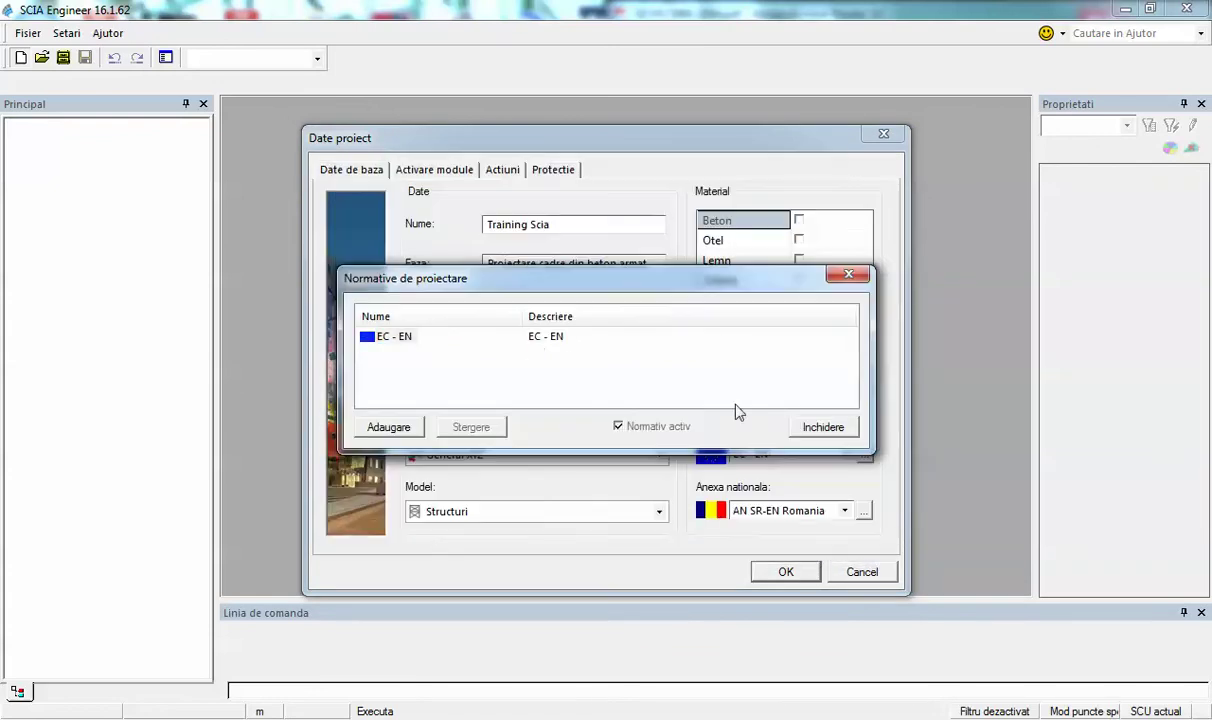
left_click(840, 430)
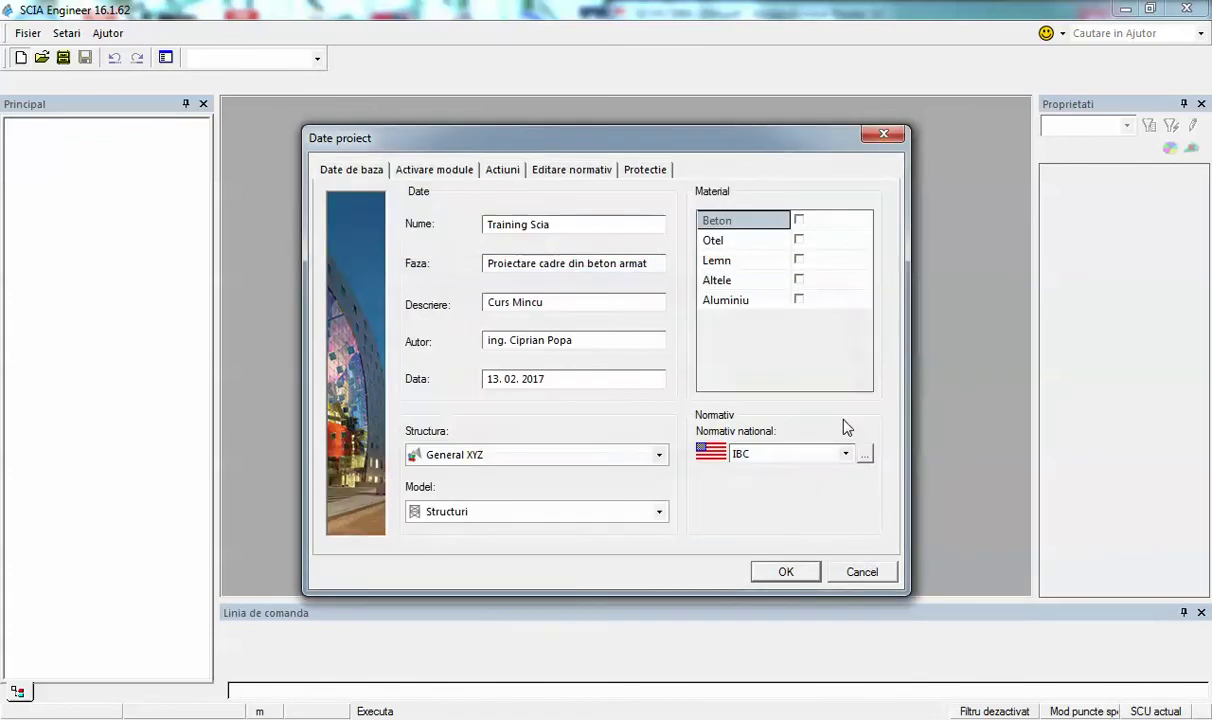
- Enable concrete under the IBC code with material C4000 and reinforcement R60
left_click(798, 219)
left_click(815, 242)
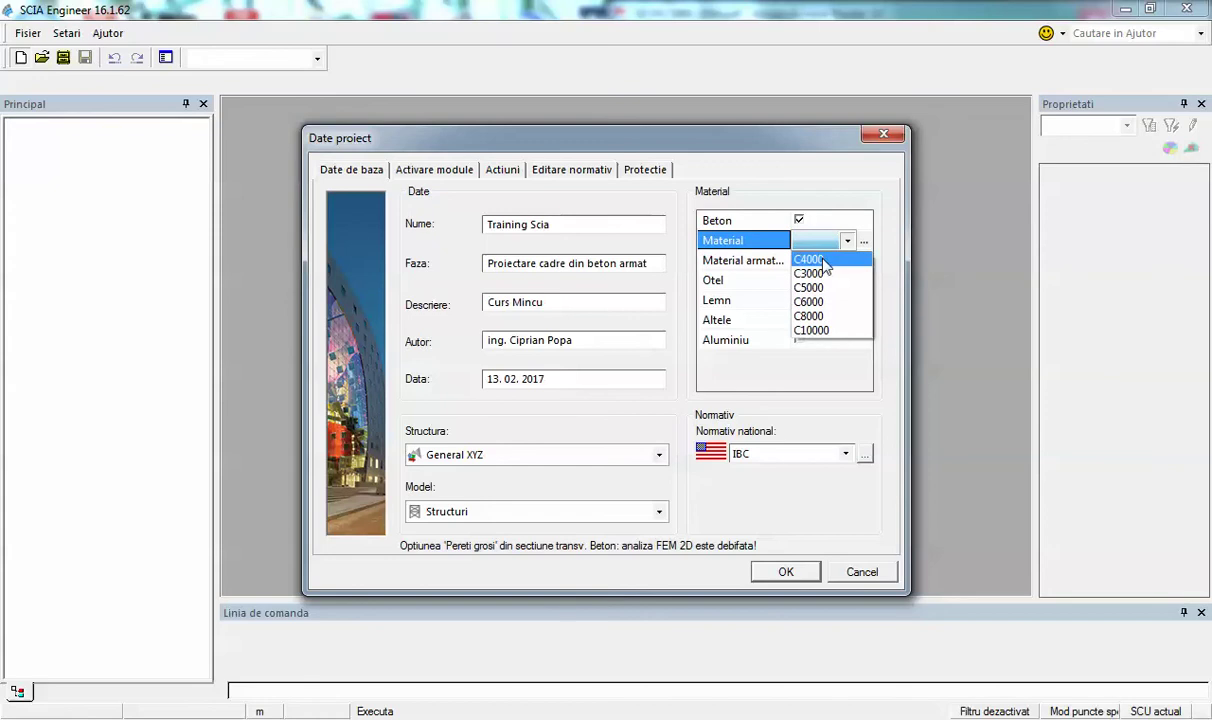
left_click(815, 262)
left_click(846, 260)
left_click(835, 298)
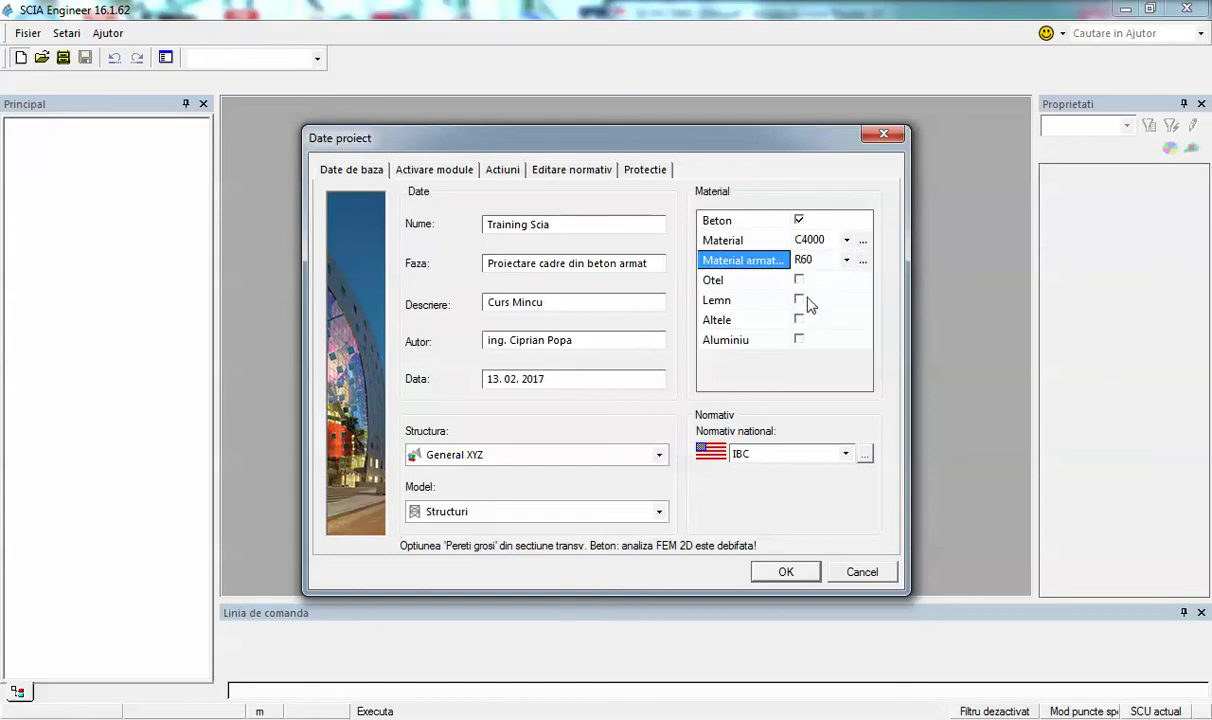
- Enable steel with material A572 grade 42 and set the concrete's reinforcement to S60
left_click(798, 280)
left_click(815, 300)
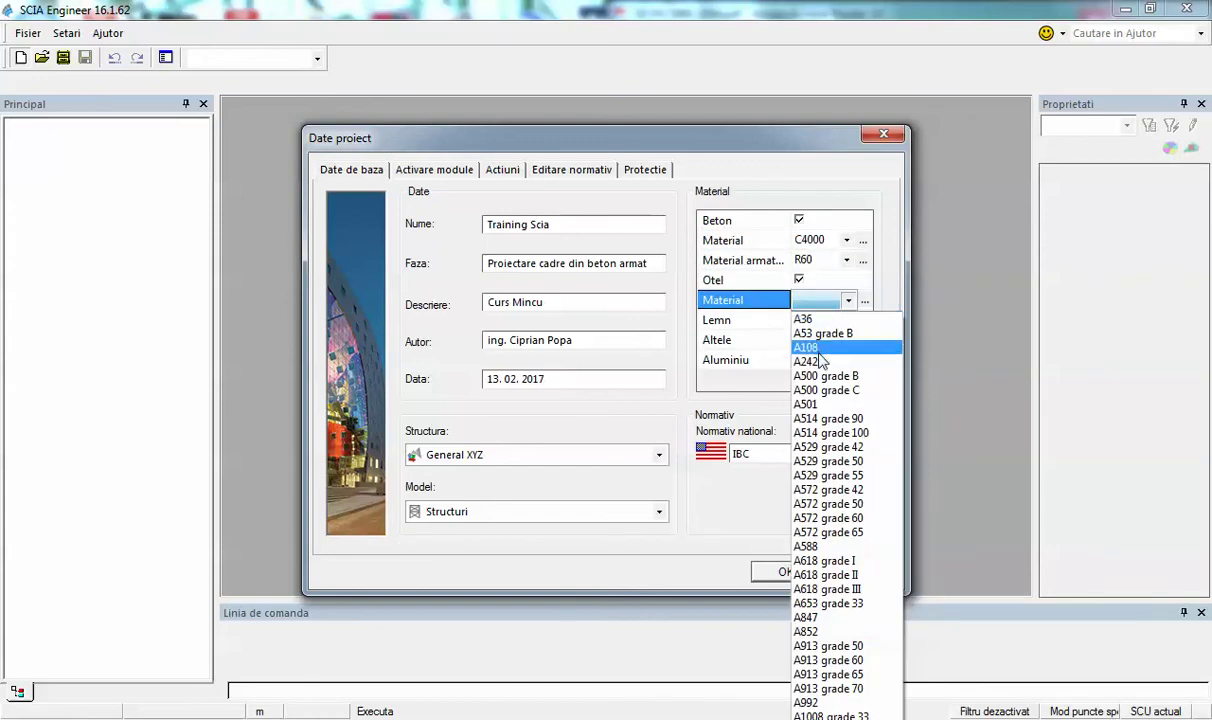
left_click(828, 489)
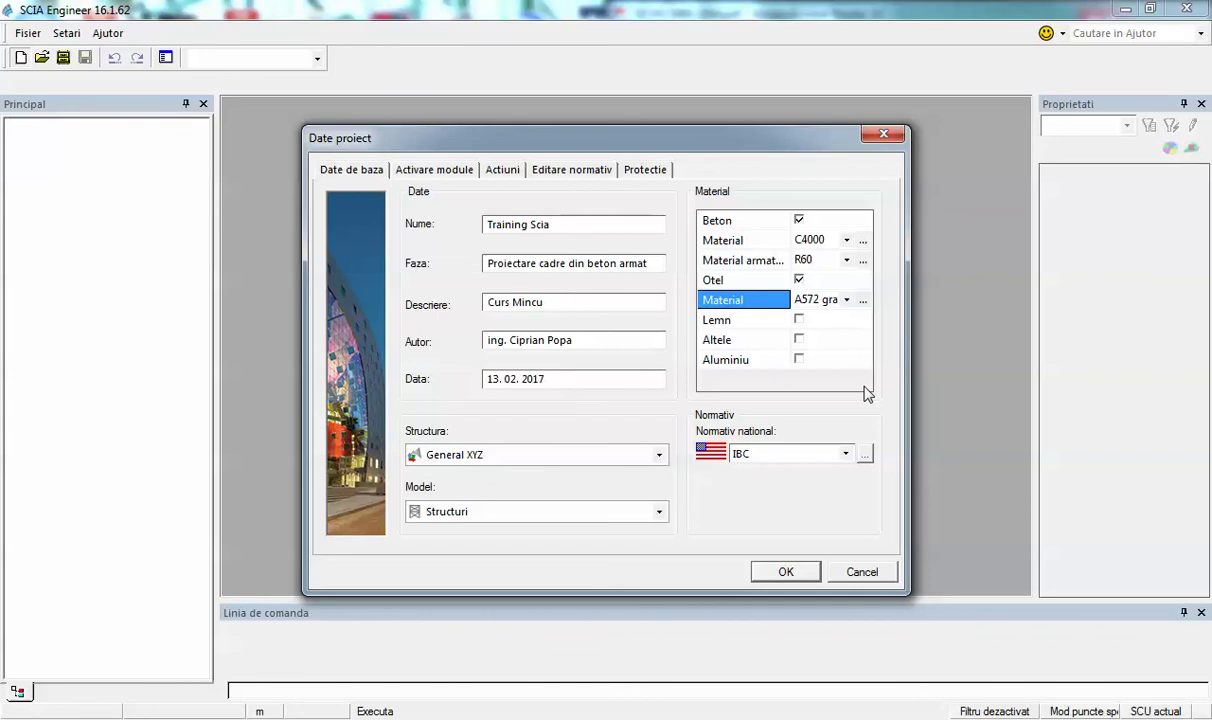
left_click(832, 260)
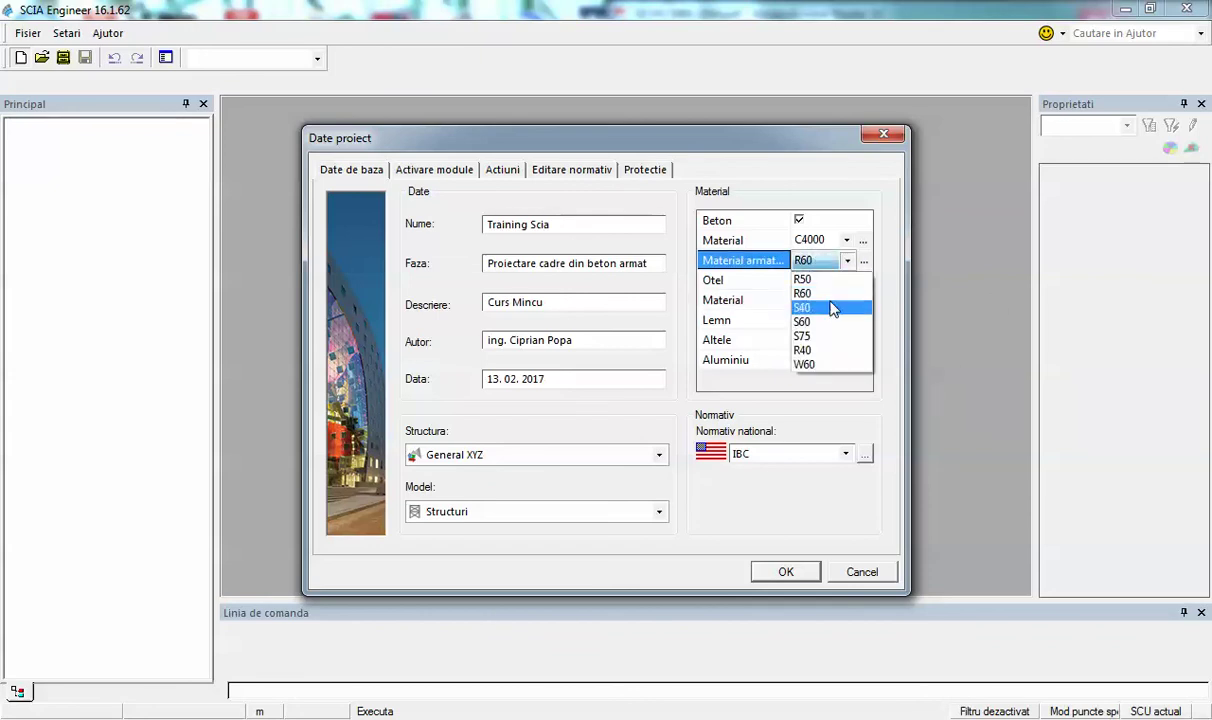
left_click(832, 322)
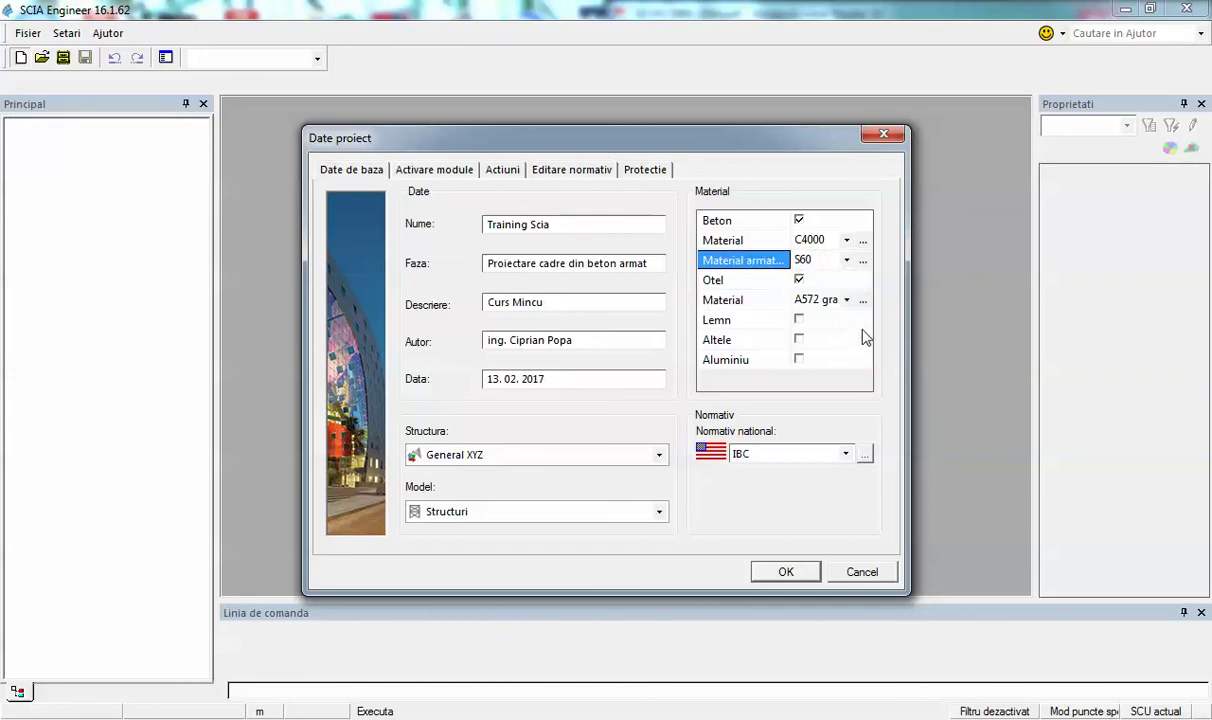
- View the ACI 318 properties of concretes C4000 and C10000 and of reinforcement S60, closing the material library after each review
left_click(863, 242)
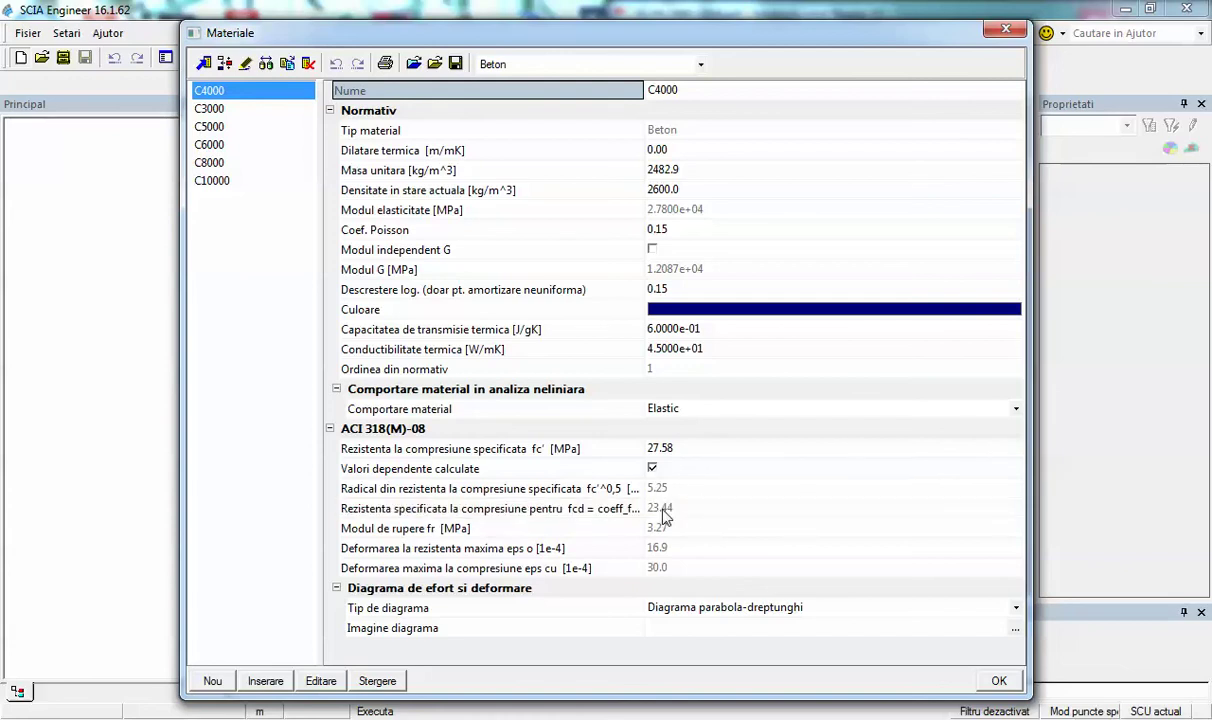
left_click(210, 180)
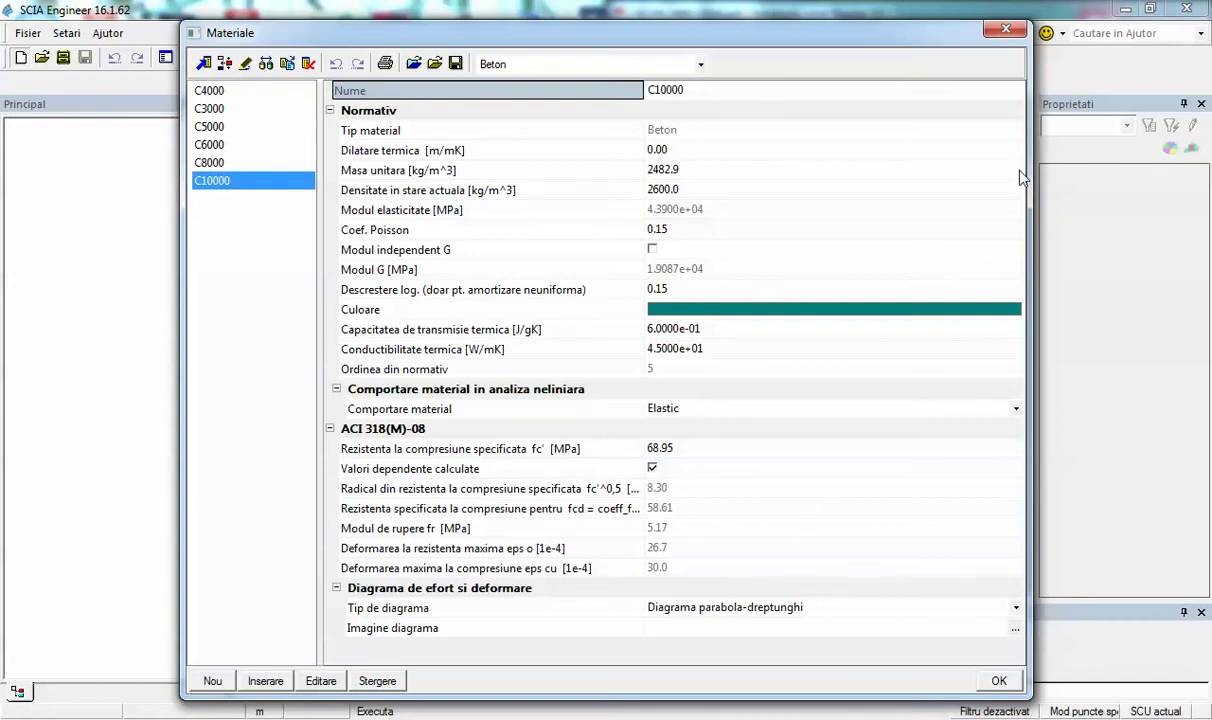
left_click(1005, 29)
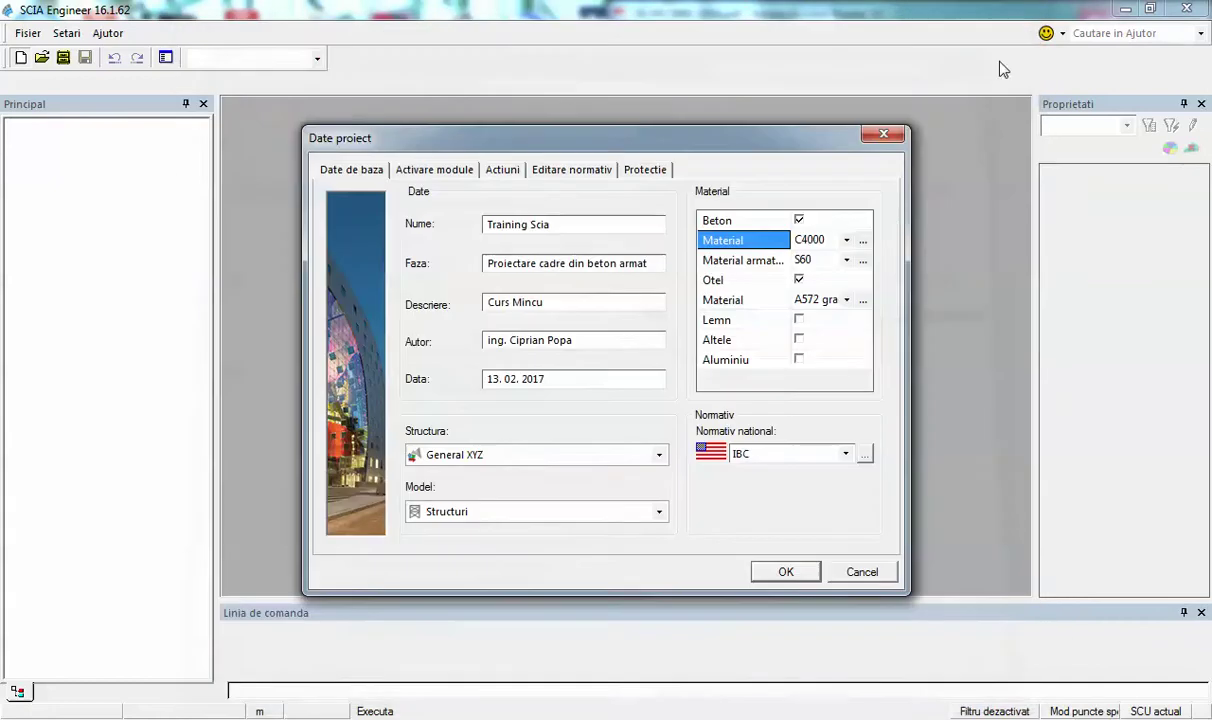
left_click(863, 260)
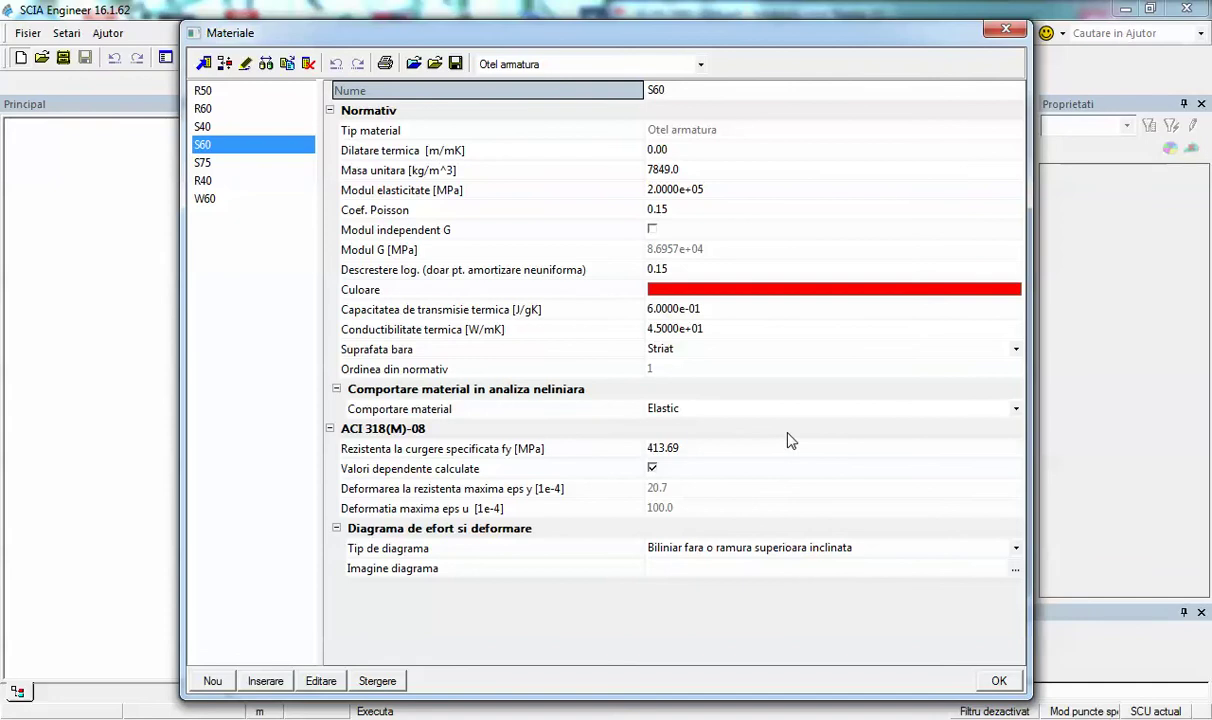
left_click(1005, 29)
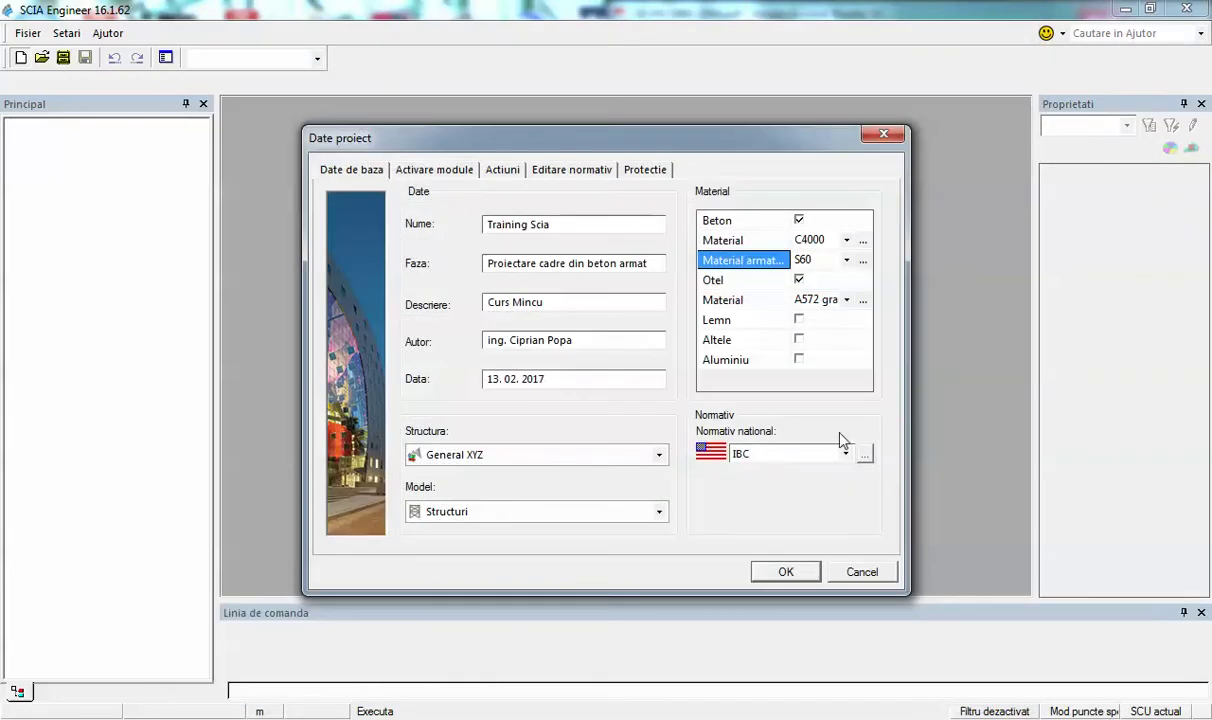
- Switch the national code back to EC - EN and disable the steel and concrete materials
left_click(810, 456)
left_click(752, 469)
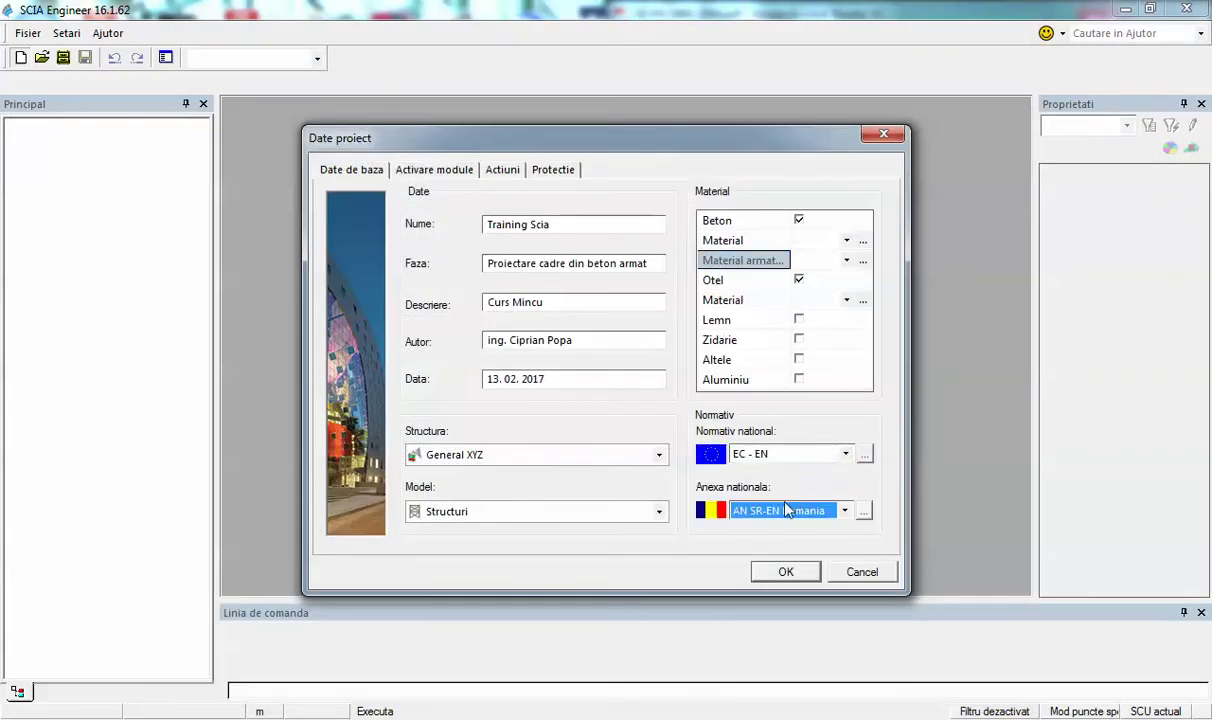
left_click(800, 280)
left_click(799, 220)
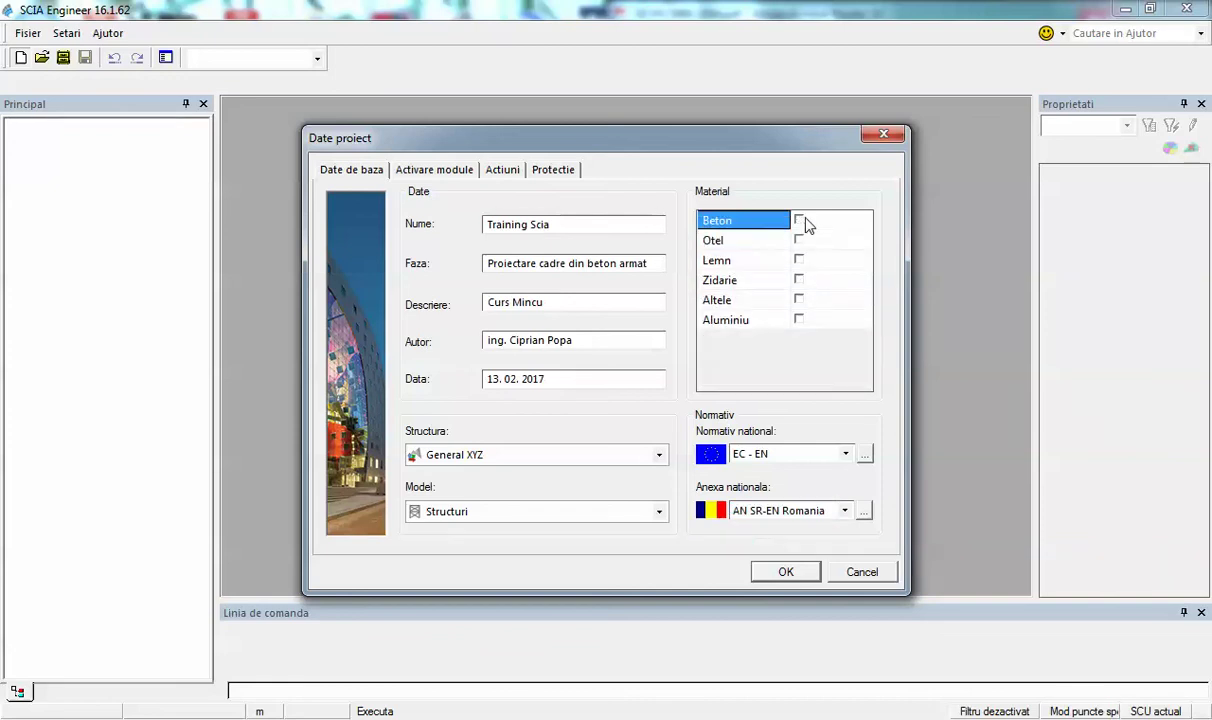
- Enable concrete as the project material with class C25/30 and reinforcement B 400A
left_click(799, 220)
left_click(828, 245)
left_click(829, 245)
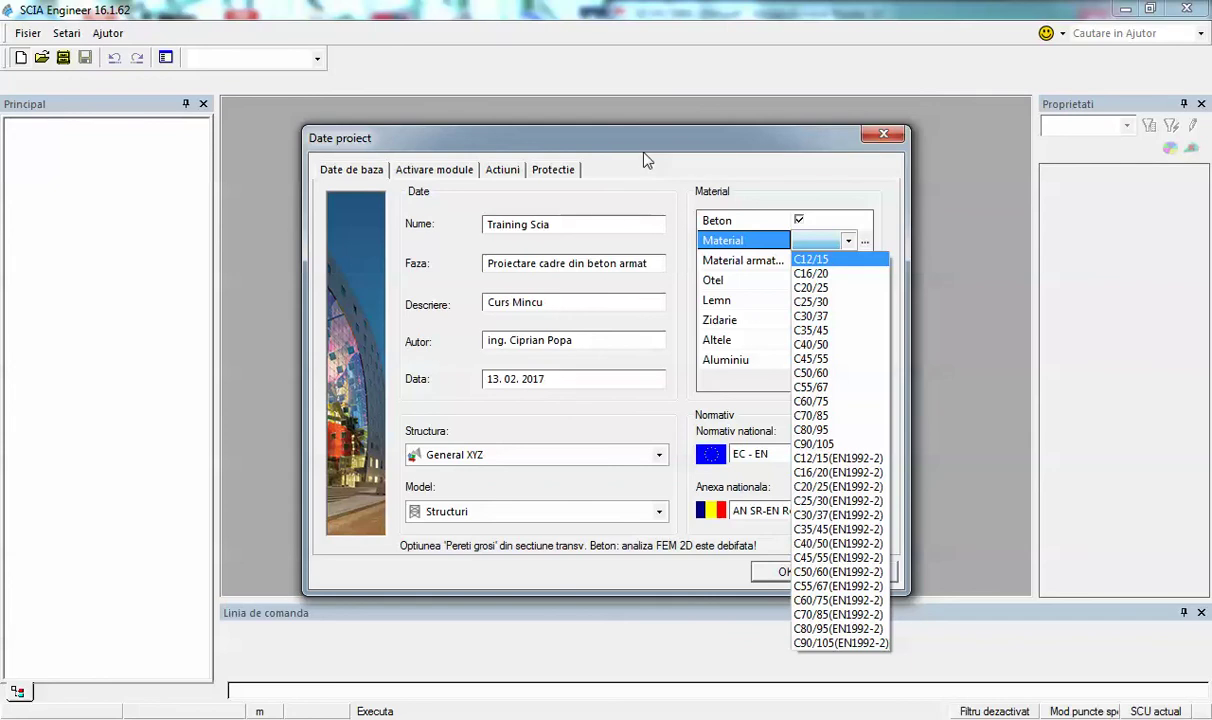
left_click(853, 302)
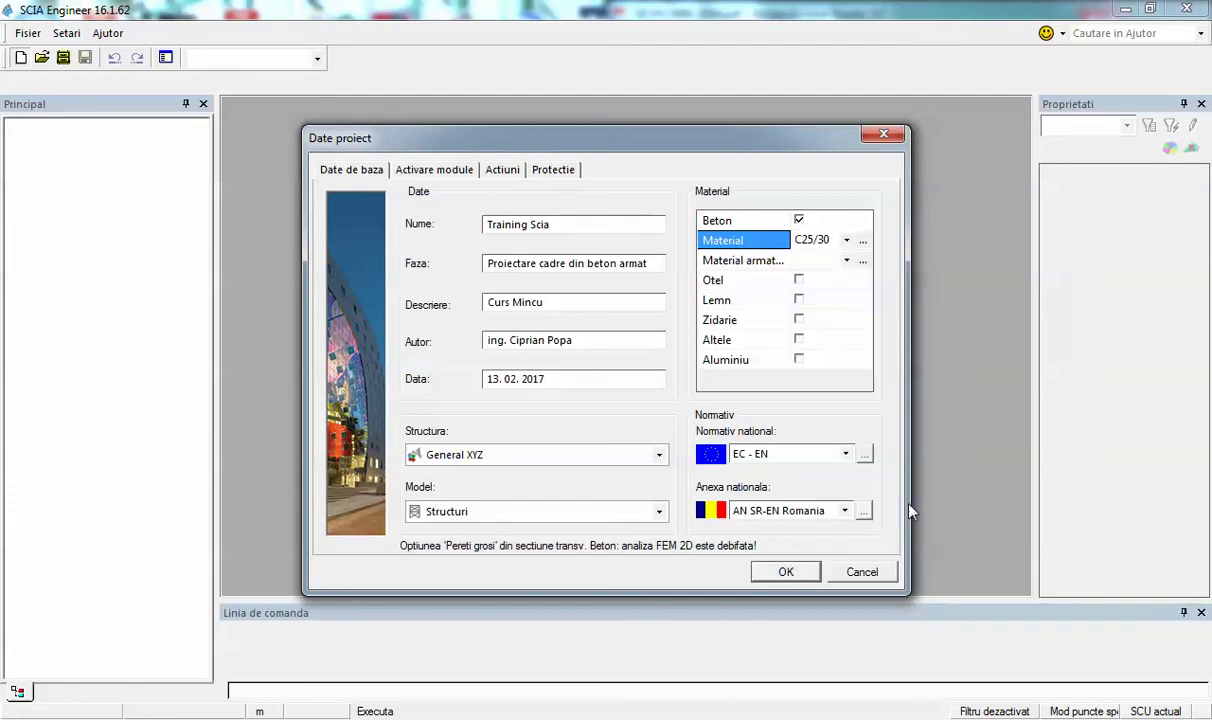
left_click(826, 262)
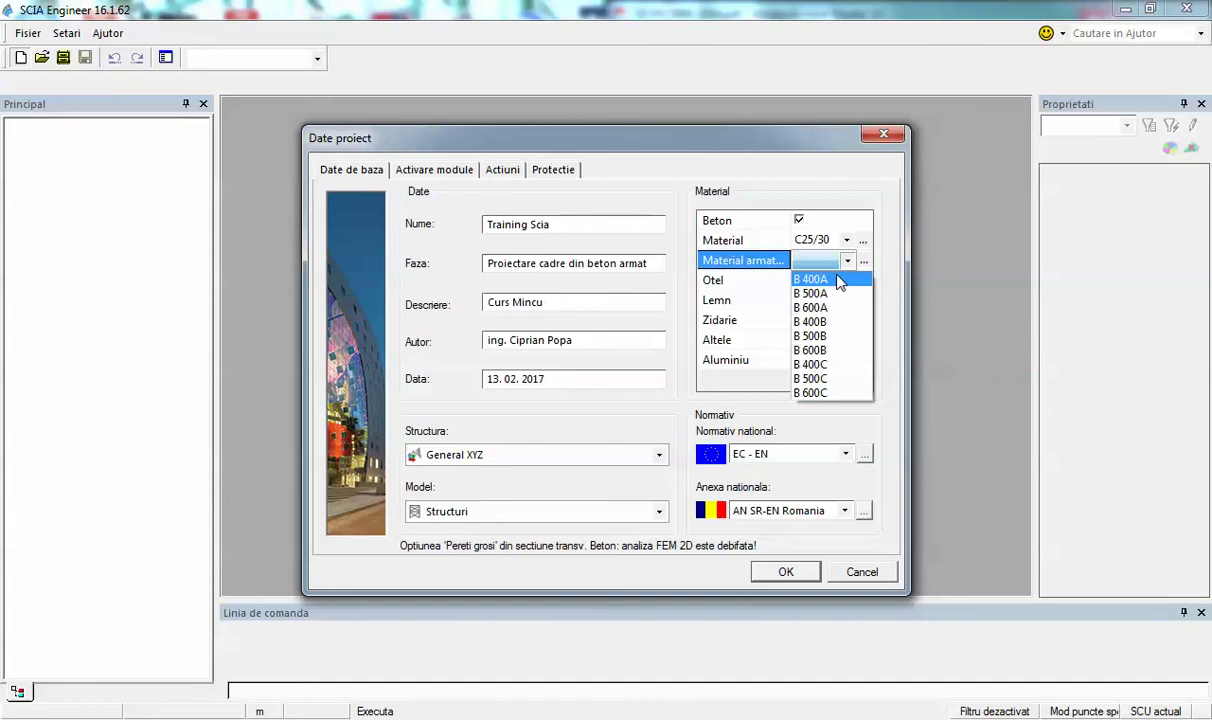
left_click(838, 281)
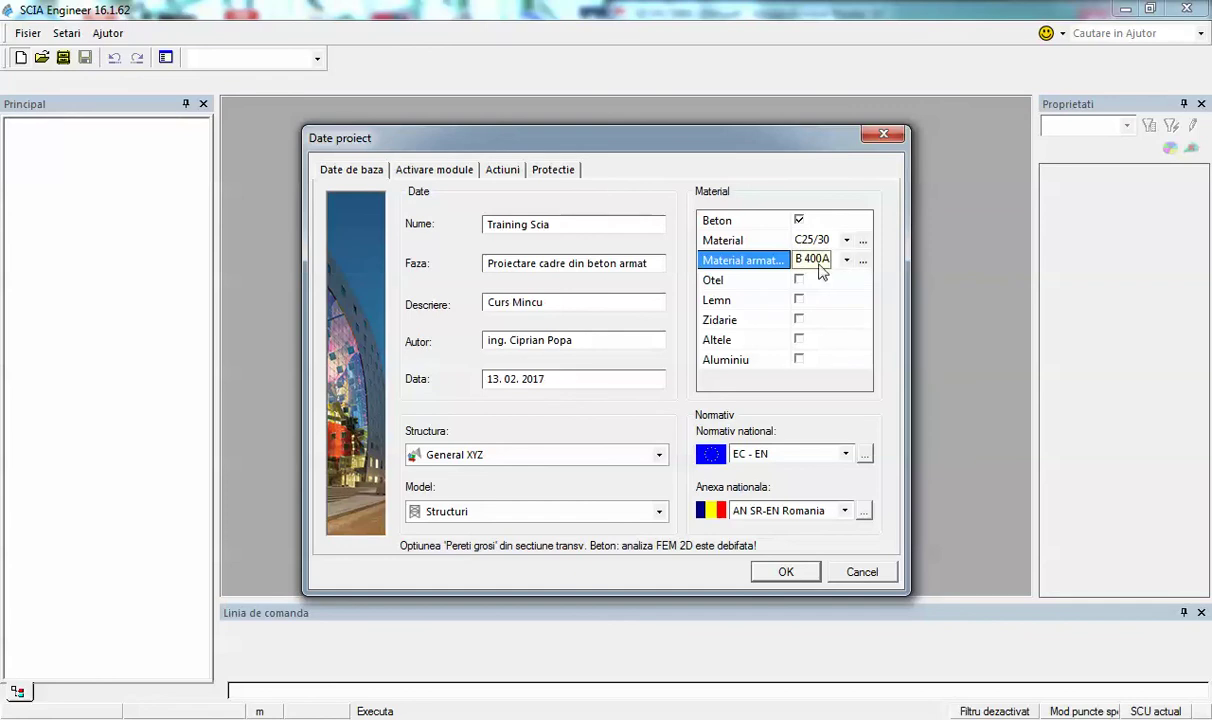
- Compare the EN 1992-1-1 yield strength and maximum elongation of reinforcement B 400A, B 400B and B 400C, then close the material library
left_click(800, 263)
left_click(845, 260)
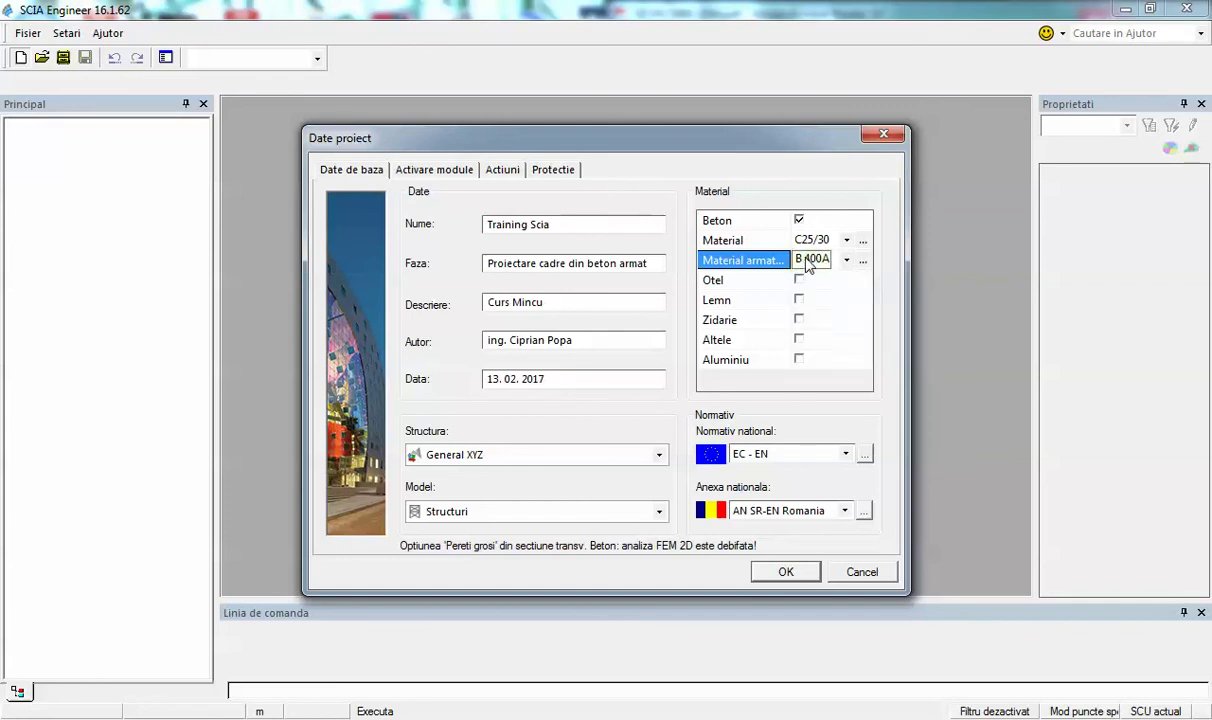
left_click(865, 261)
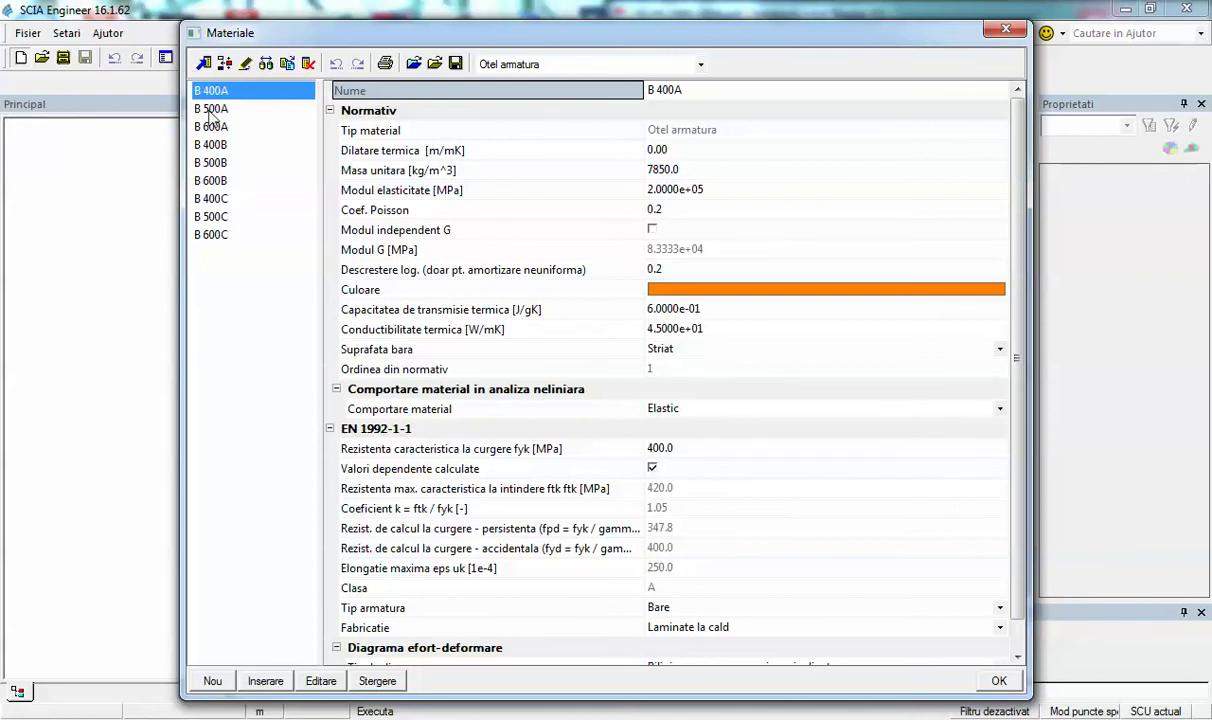
left_click(455, 448)
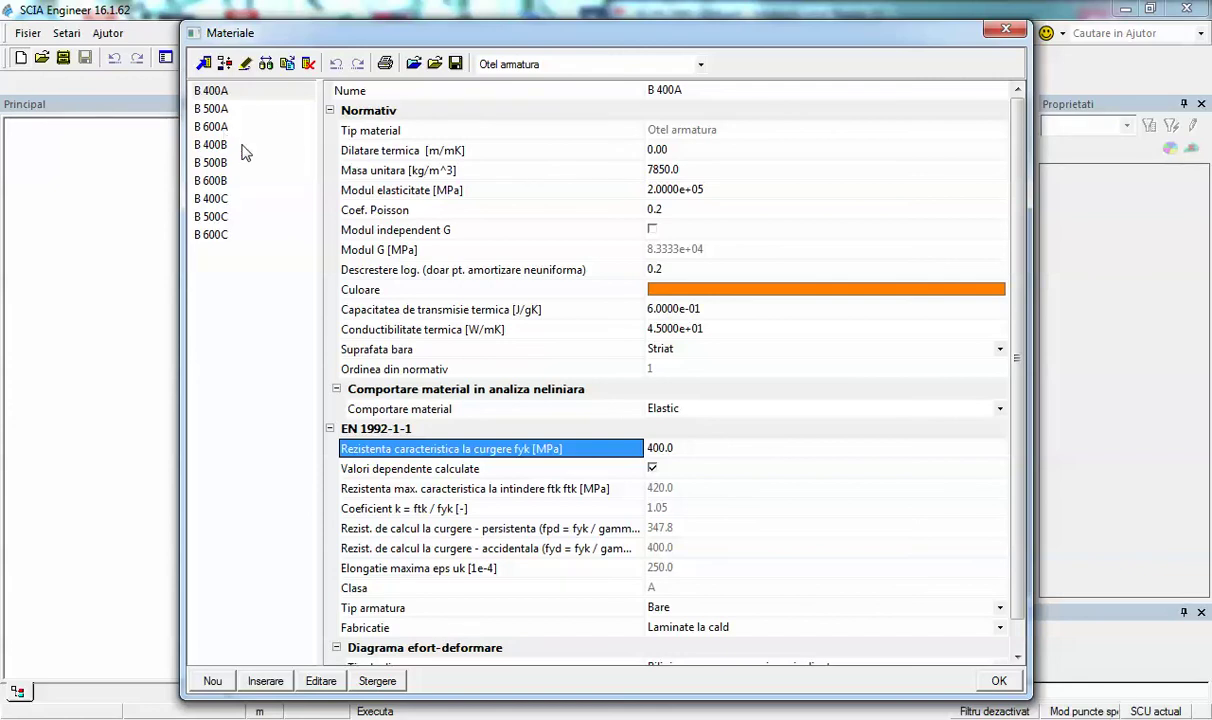
left_click(226, 91)
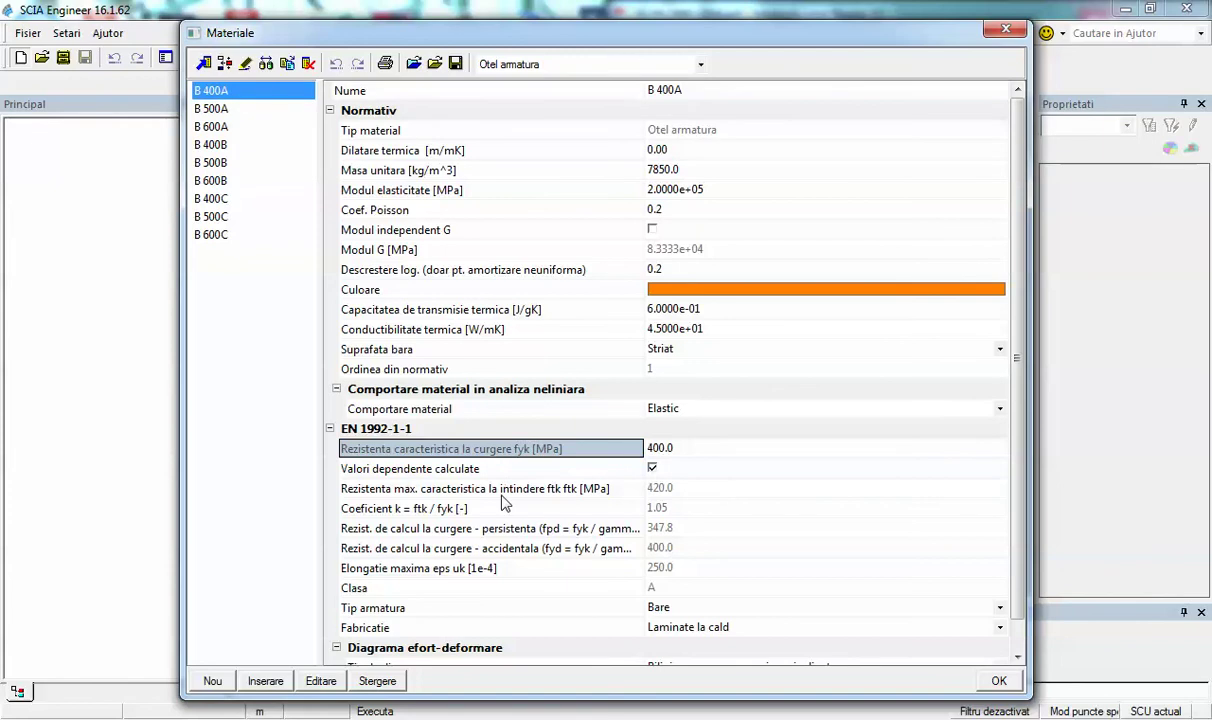
left_click(465, 569)
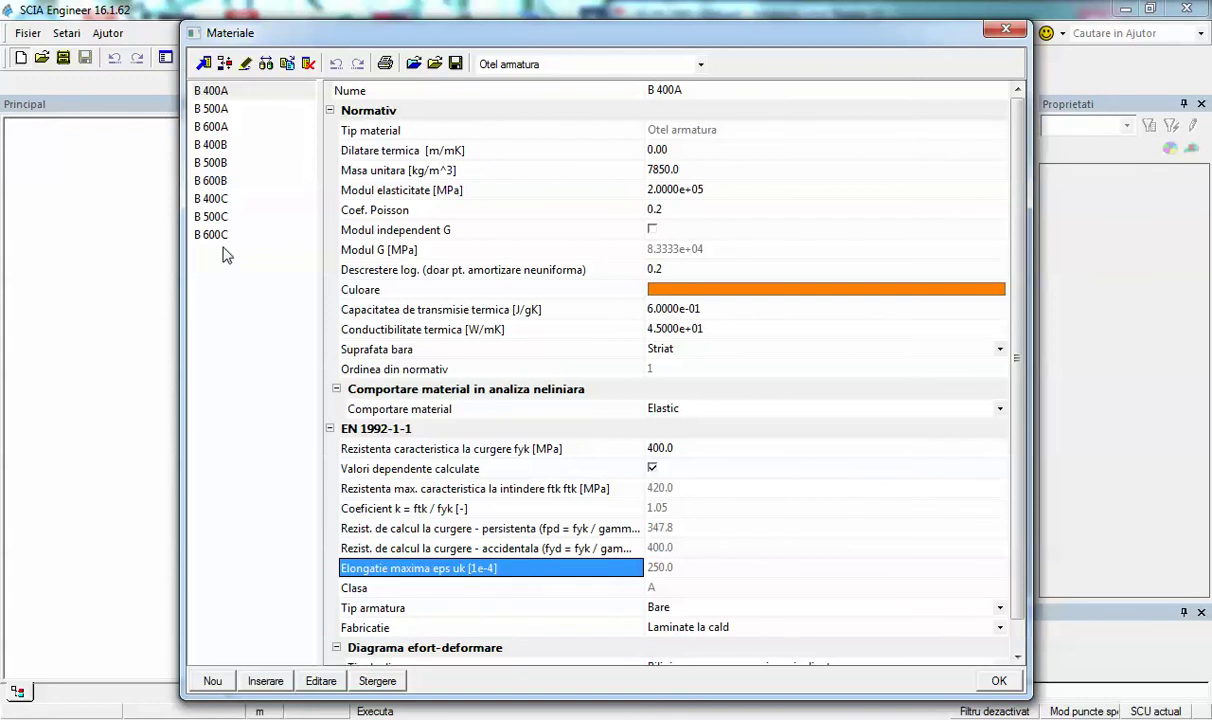
left_click(216, 145)
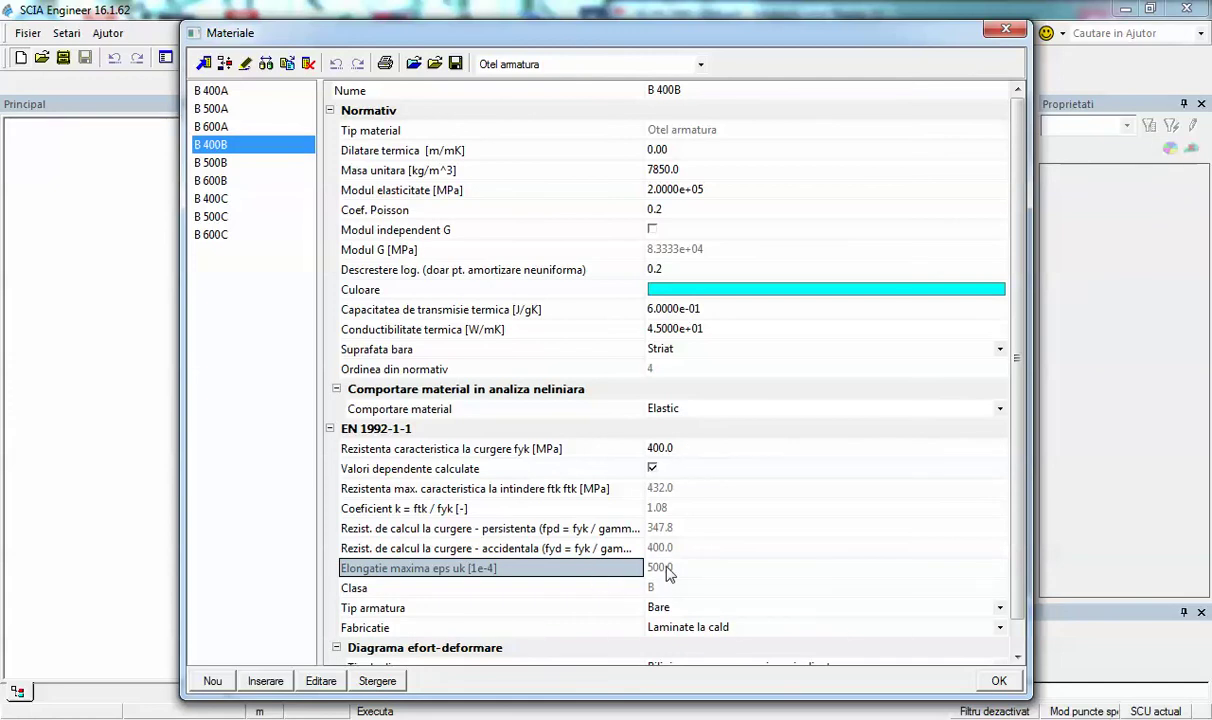
left_click(240, 199)
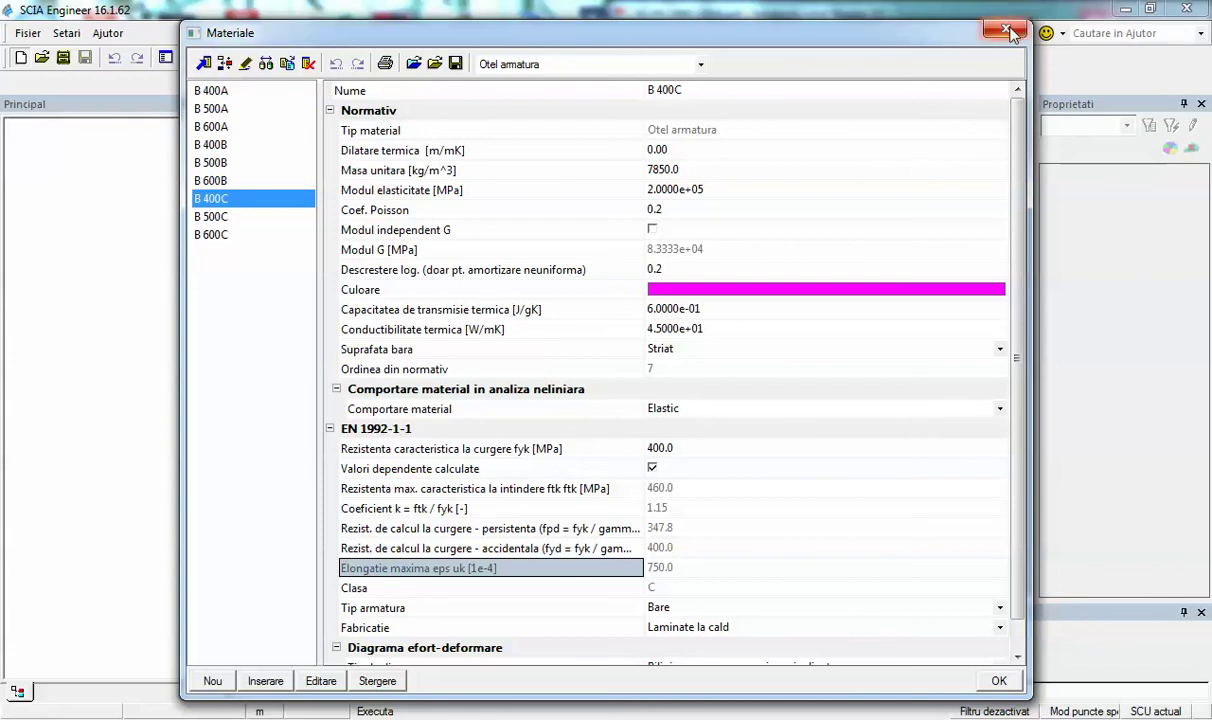
left_click(213, 109)
left_click(1006, 28)
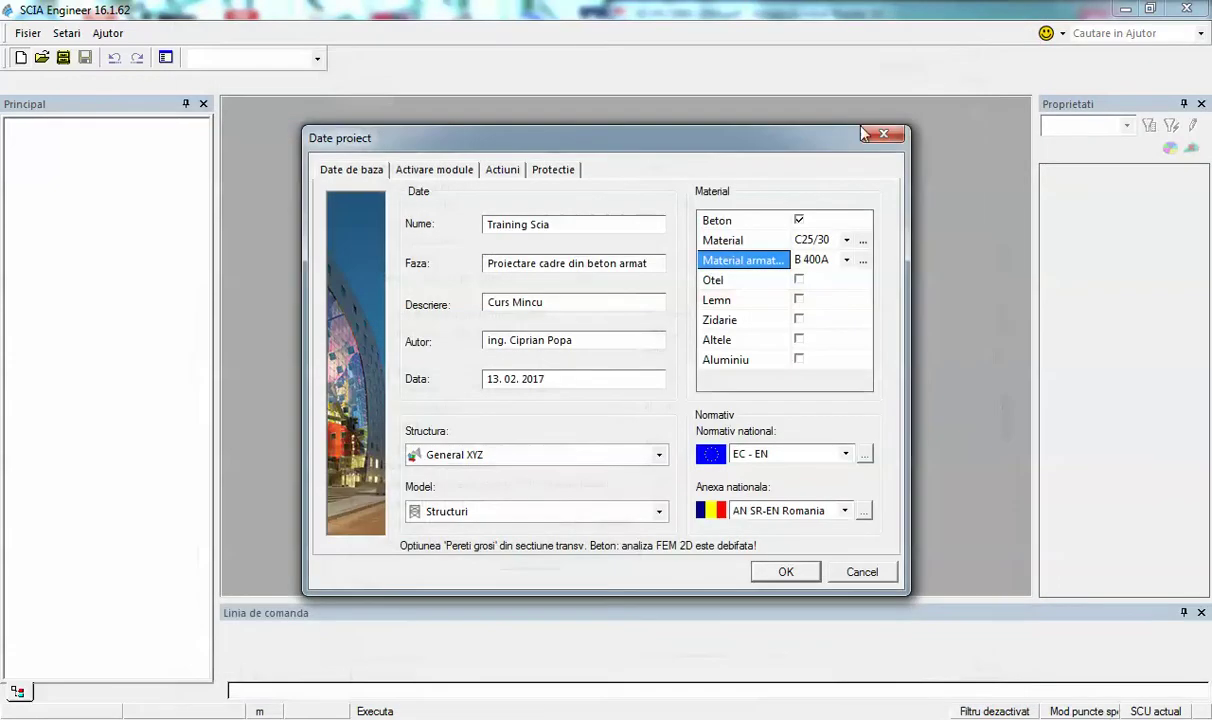
- Set the project's reinforcement material to B 500C
left_click(828, 264)
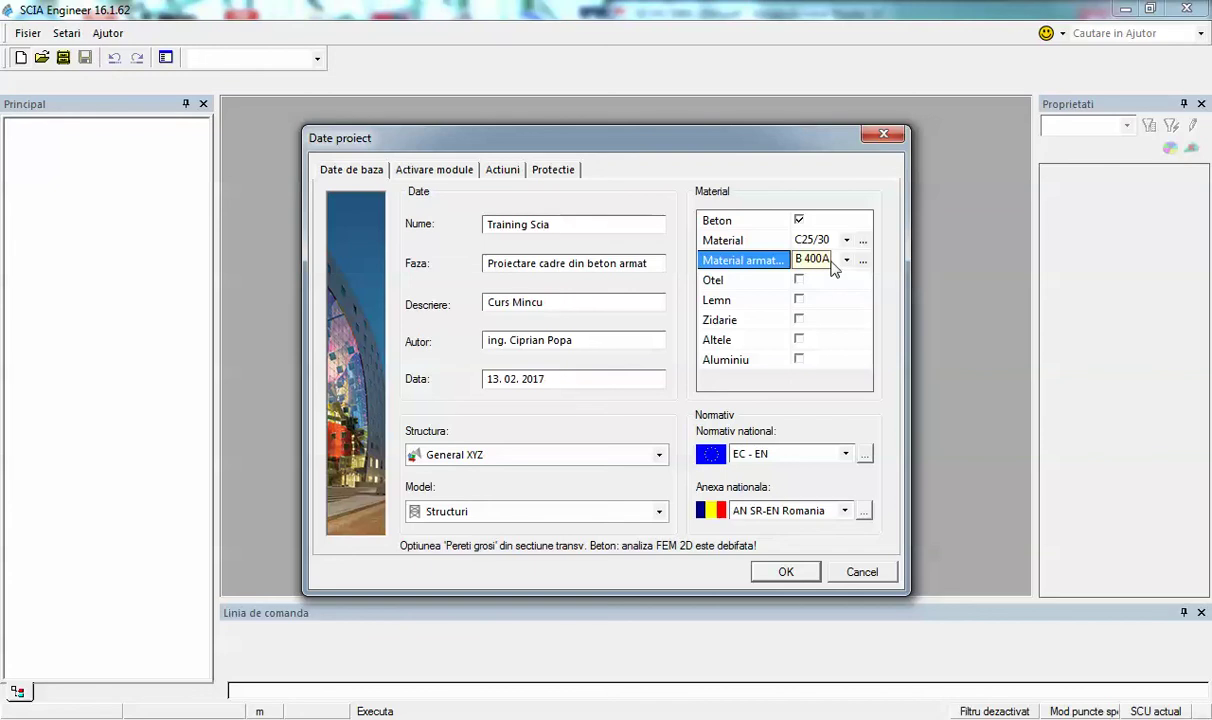
left_click(840, 261)
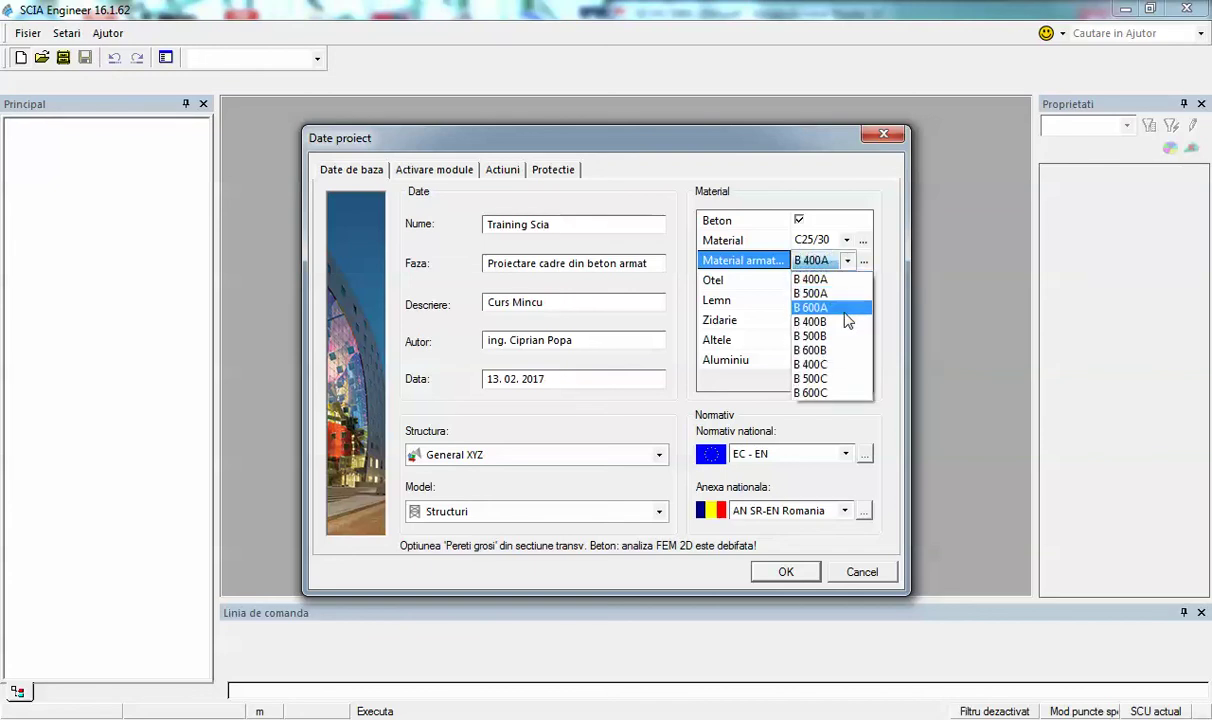
left_click(840, 386)
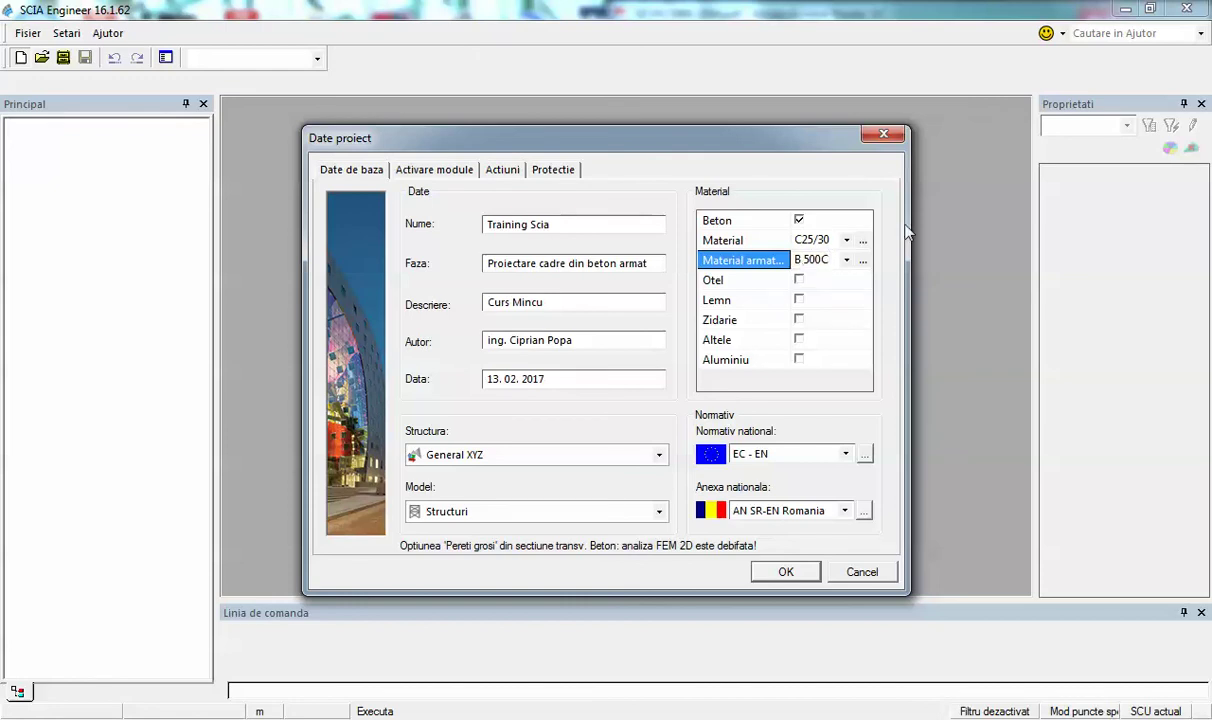
- Review the EN 1992-1-1 characteristic yield strength and maximum elongation of reinforcement B 500C, then close the material library
left_click(863, 261)
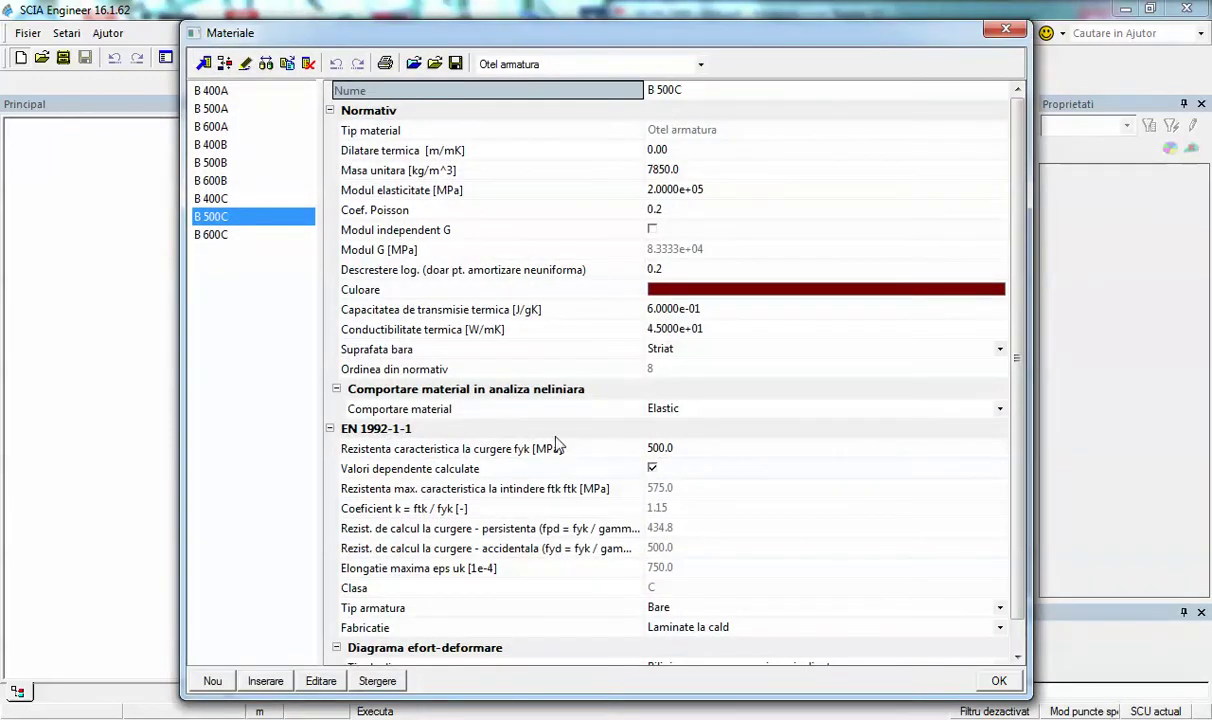
scroll(971, 282, "down", 1)
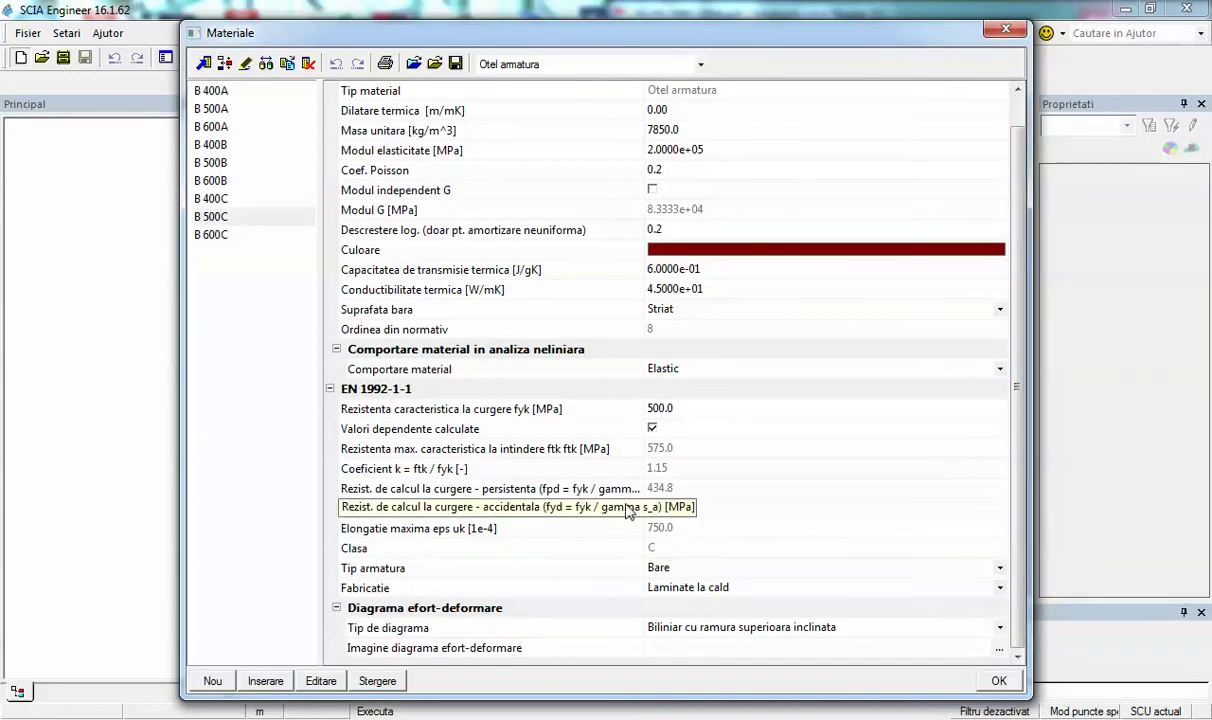
left_click(553, 408)
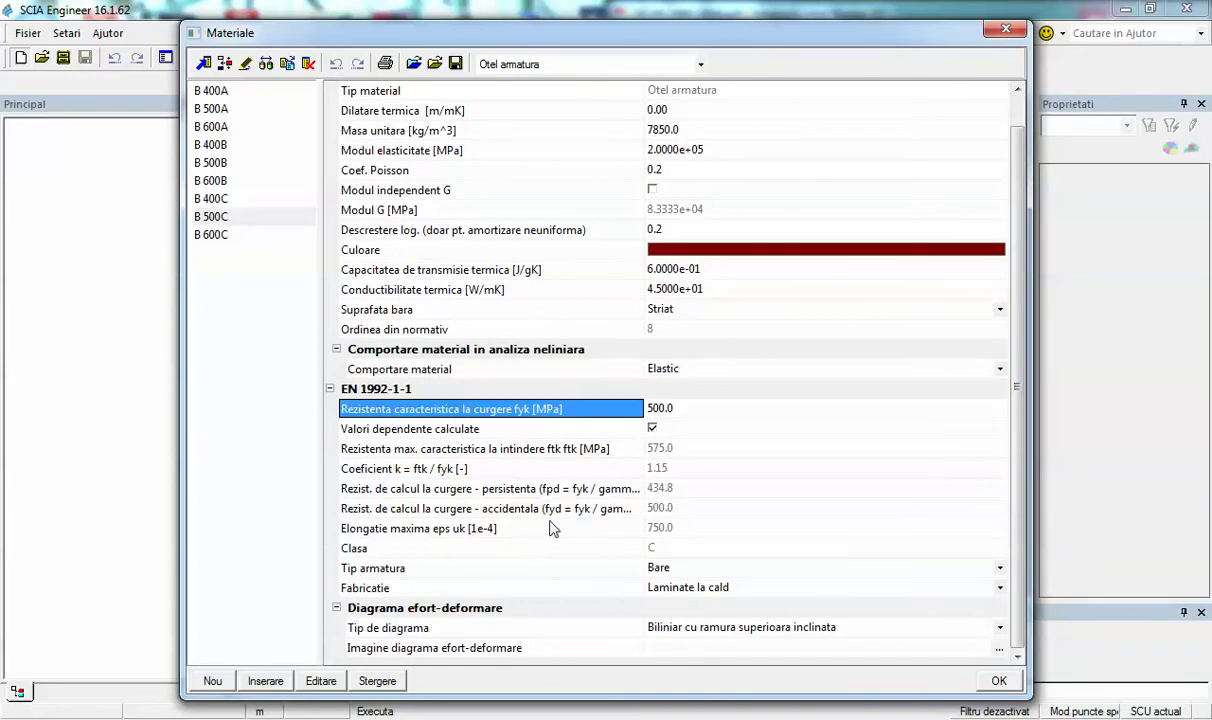
left_click(675, 531)
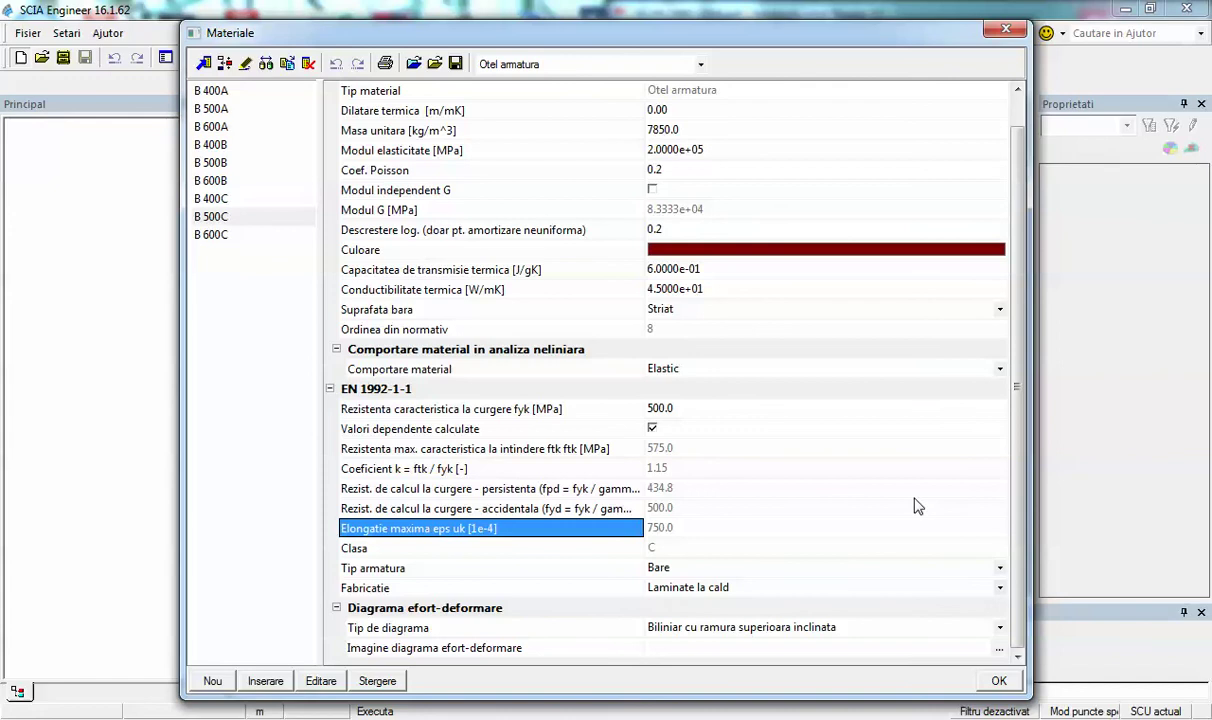
left_click(991, 682)
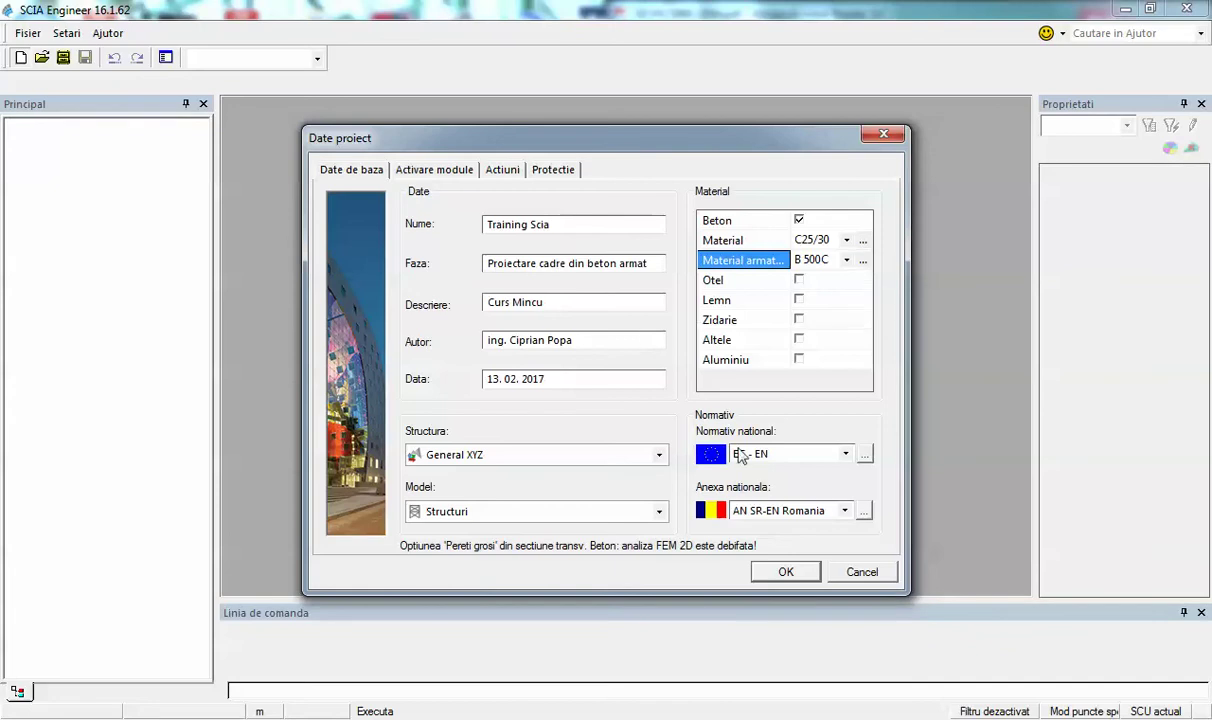
- Copy all reinforcement steels from the user database CALITATI_OTEL.db4 in the proiecte reale folder into the project's material library
left_click(863, 262)
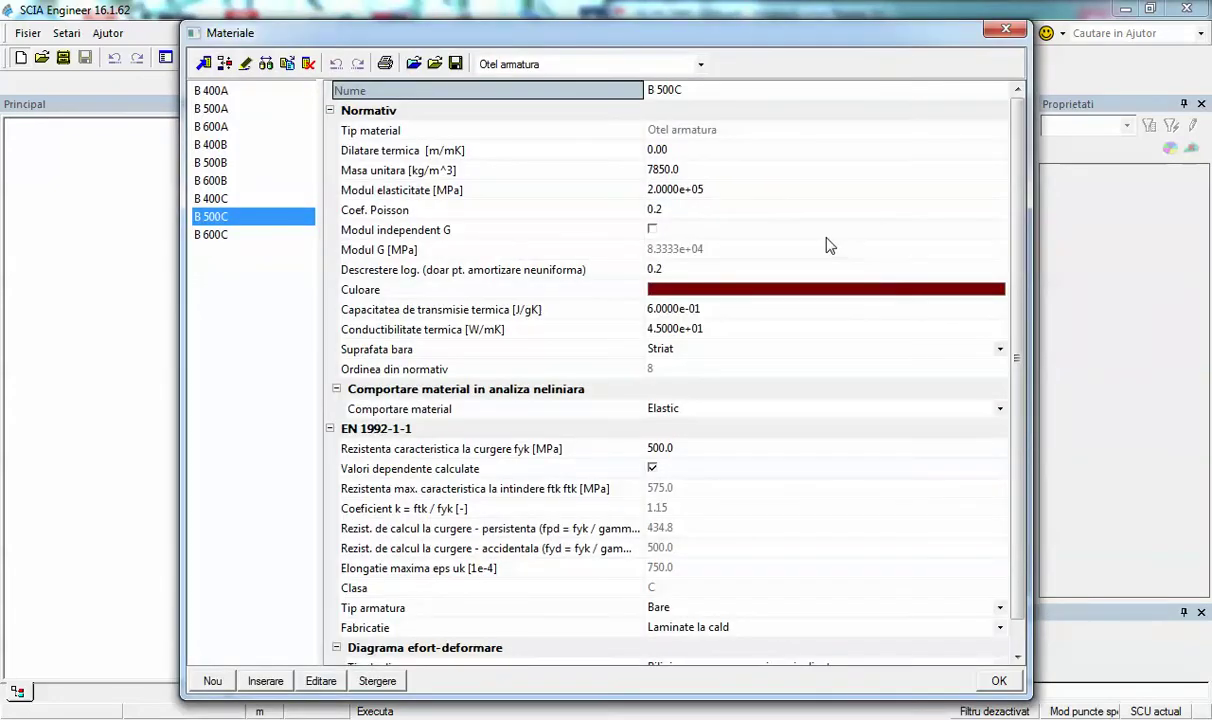
left_click(433, 70)
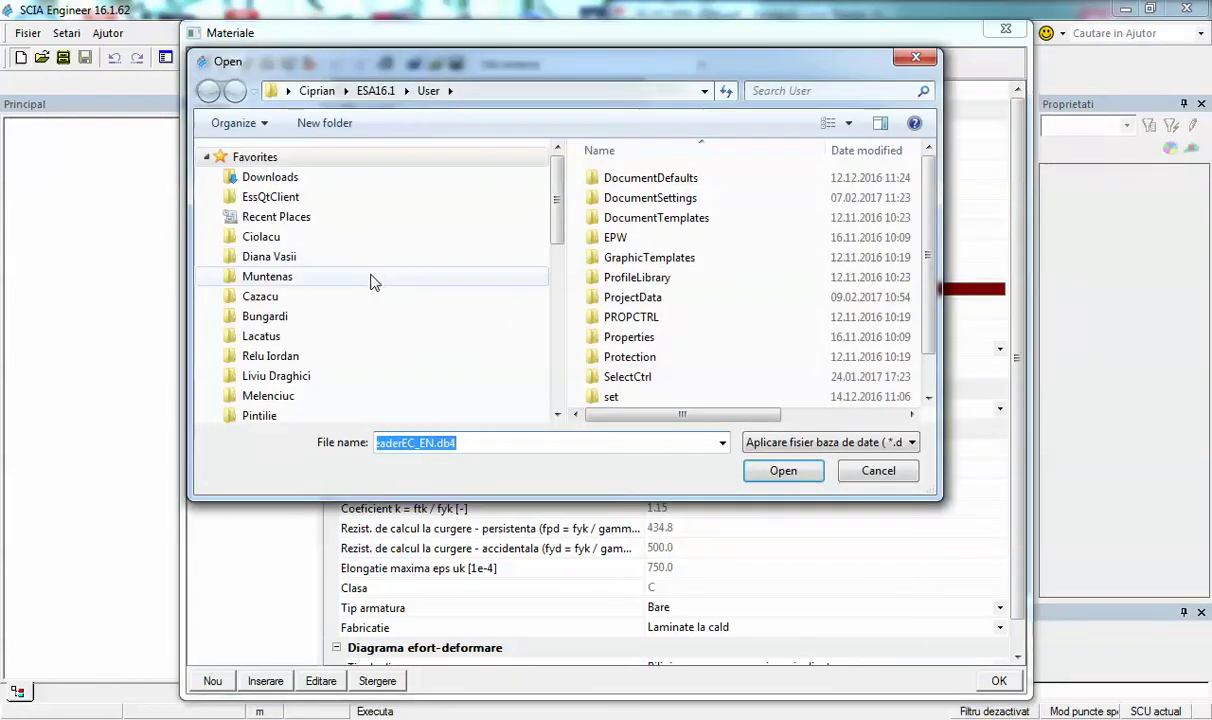
left_click(370, 277)
left_click(498, 90)
scroll(784, 276, "down", 5)
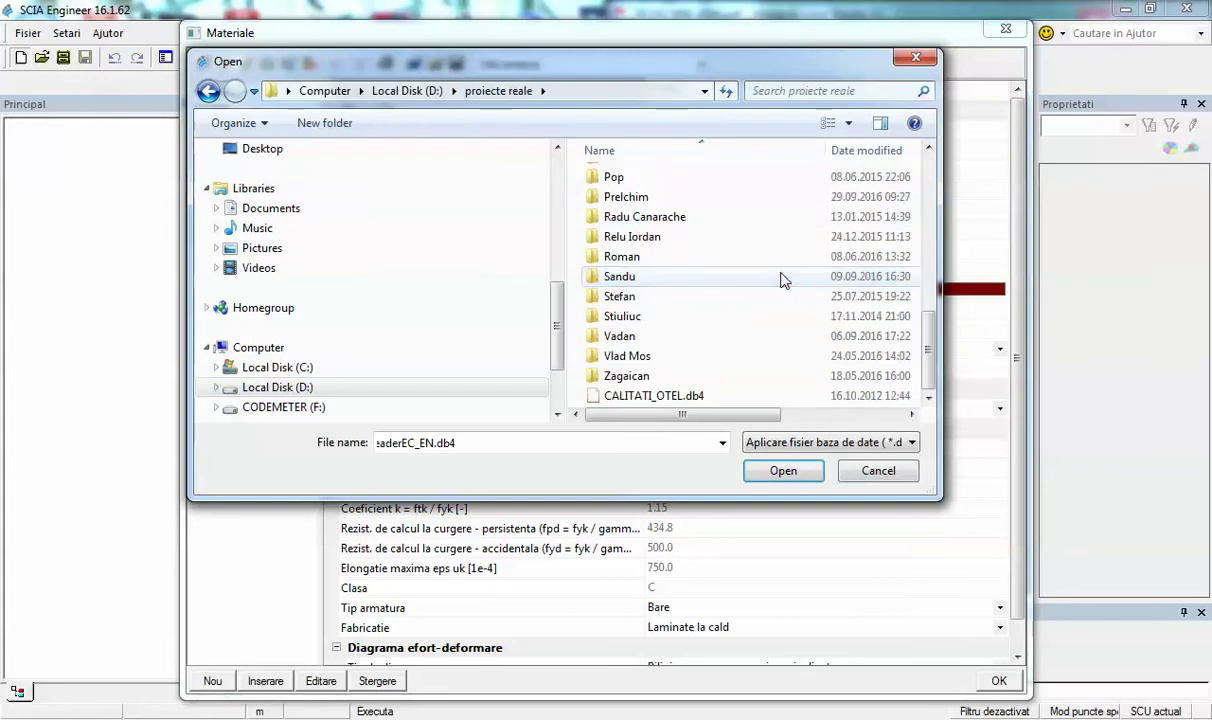
left_click(705, 396)
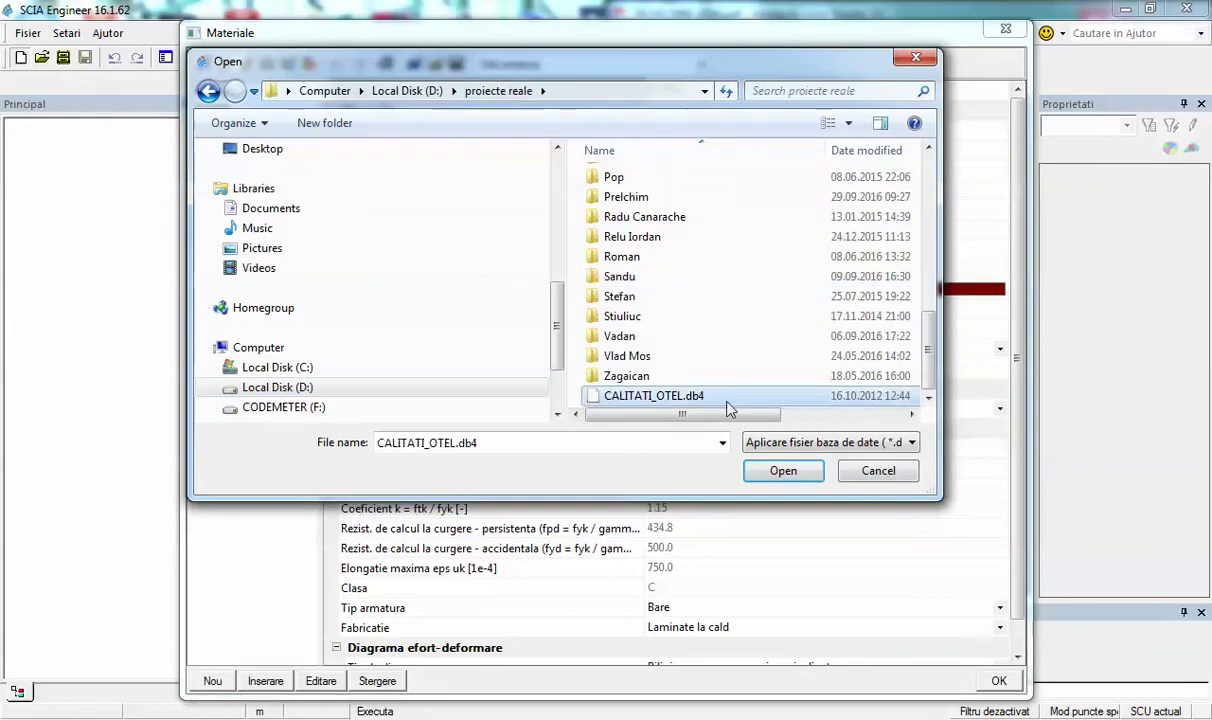
left_click(782, 471)
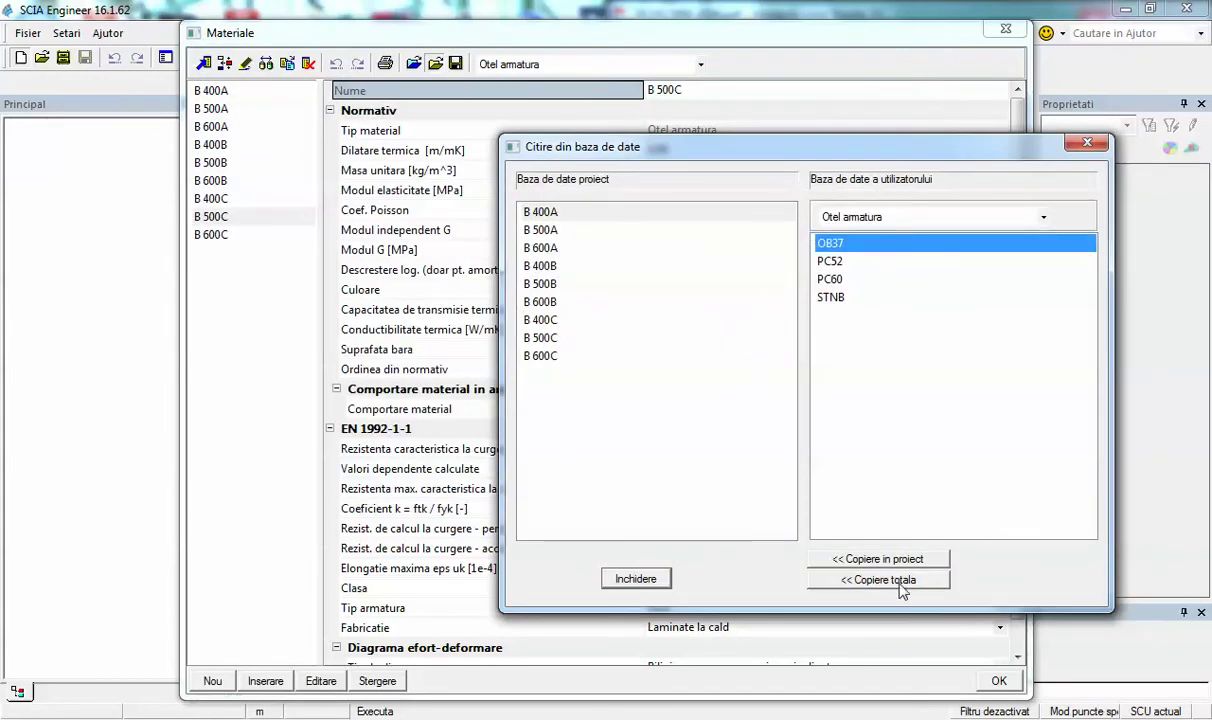
left_click(899, 586)
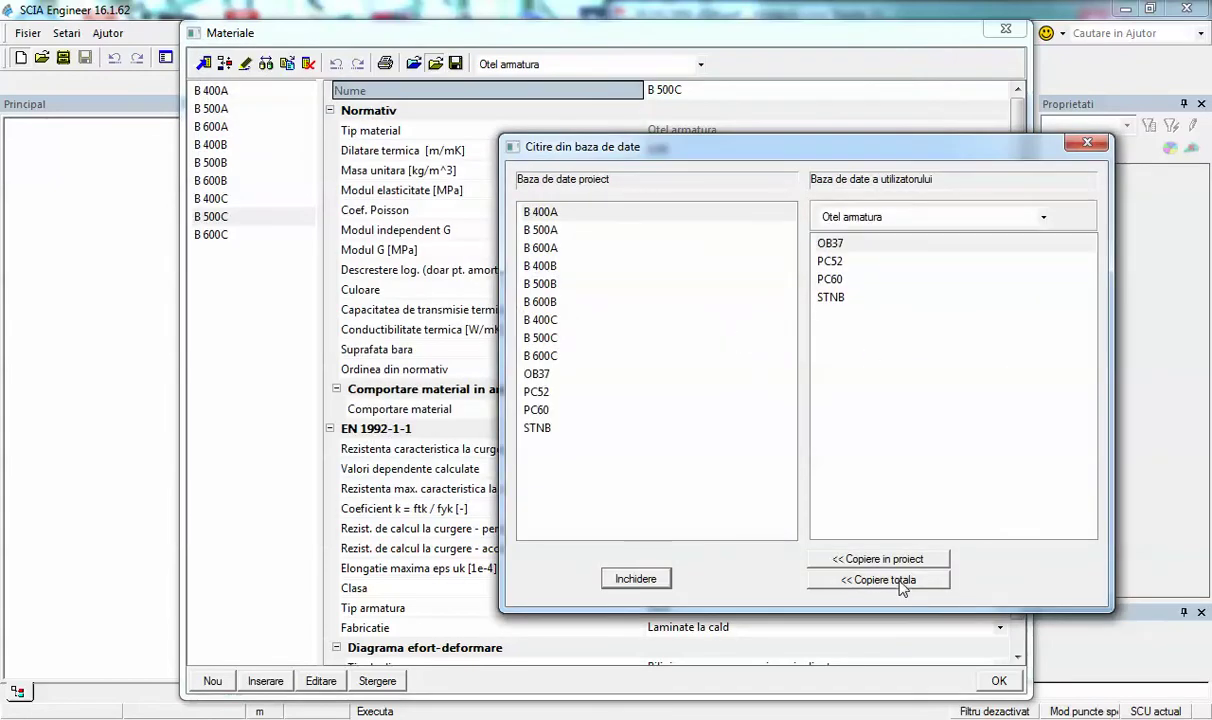
left_click(636, 579)
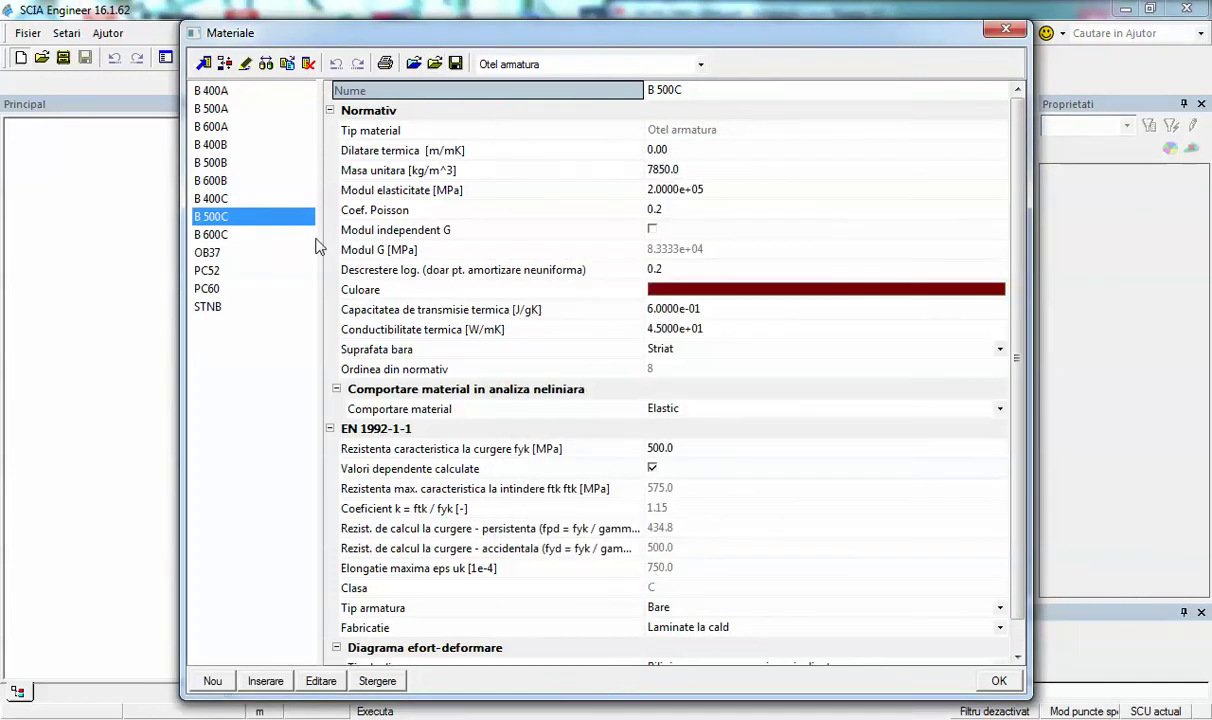
left_click(998, 680)
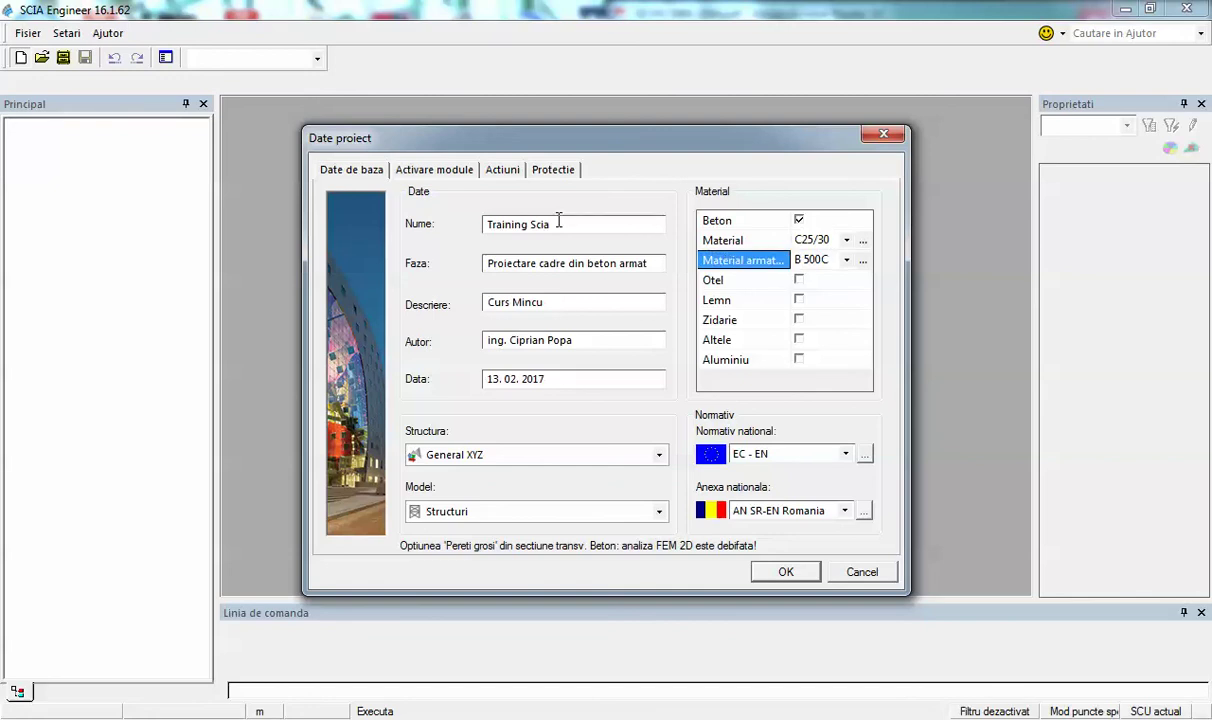
- Review the Dinamica, Efort initial and Teren project modules and their sub-options, leaving all three disabled
left_click(424, 170)
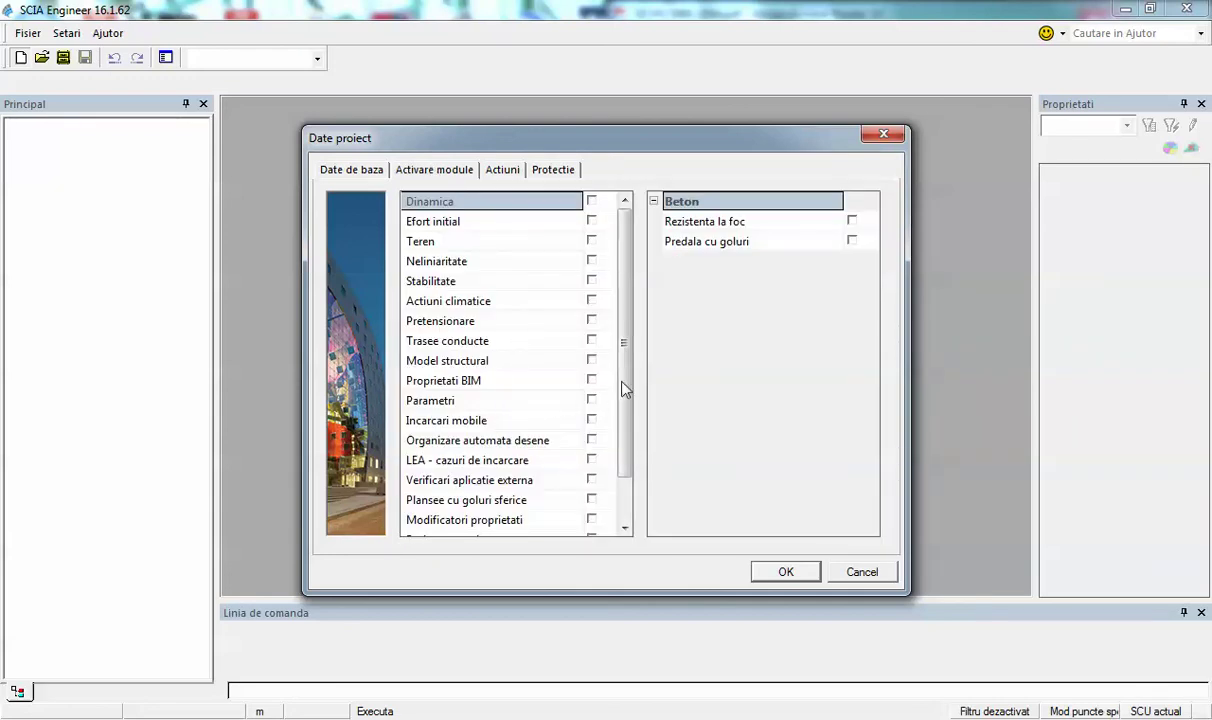
left_click_drag(632, 322, 644, 292)
left_click(591, 219)
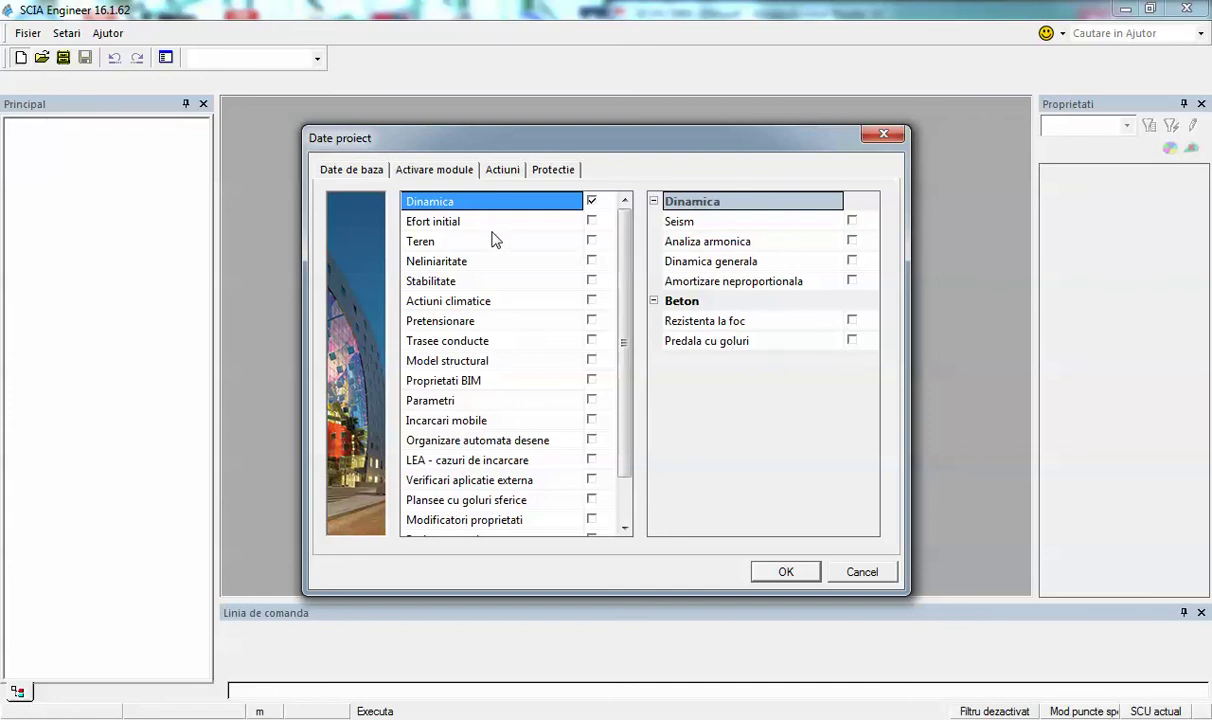
left_click(592, 202)
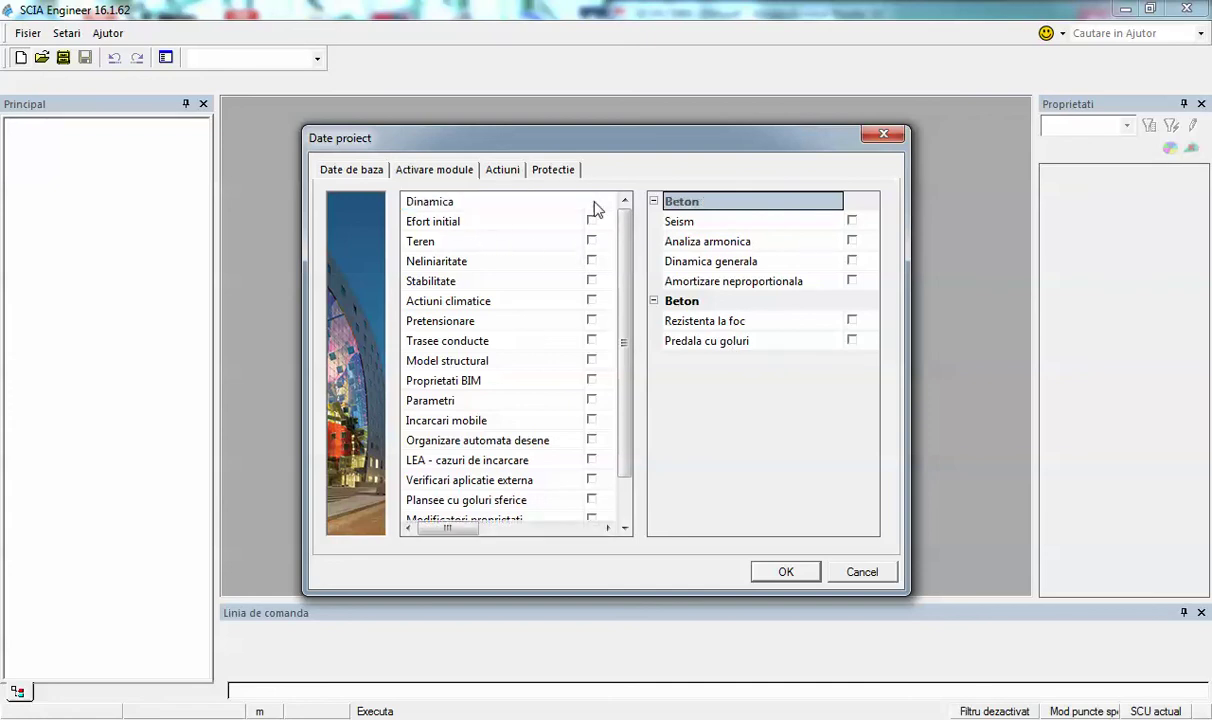
left_click(520, 230)
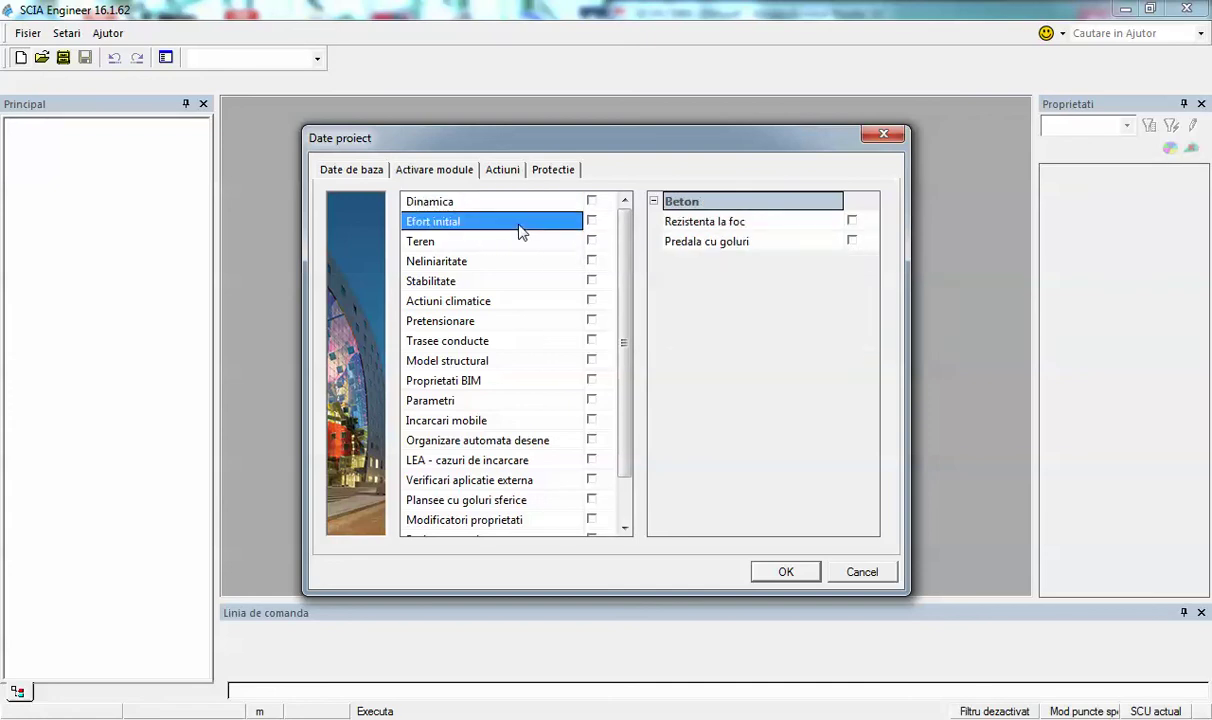
left_click(591, 221)
left_click(455, 244)
left_click(591, 241)
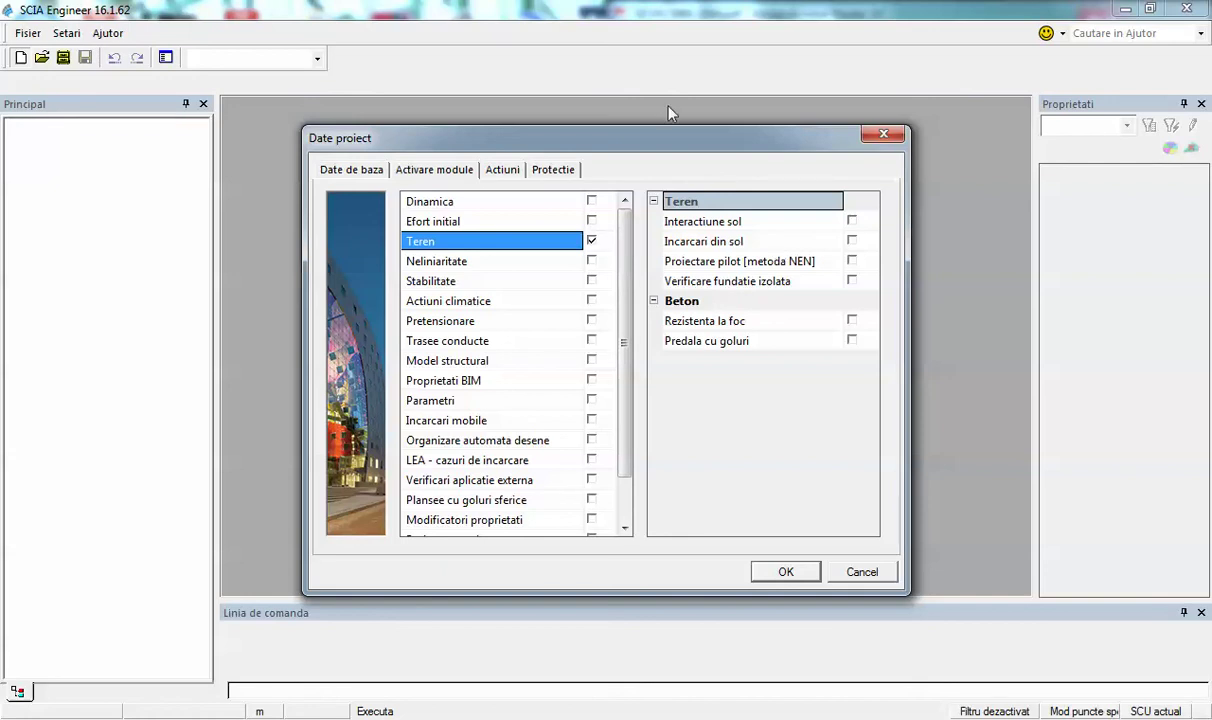
left_click(592, 242)
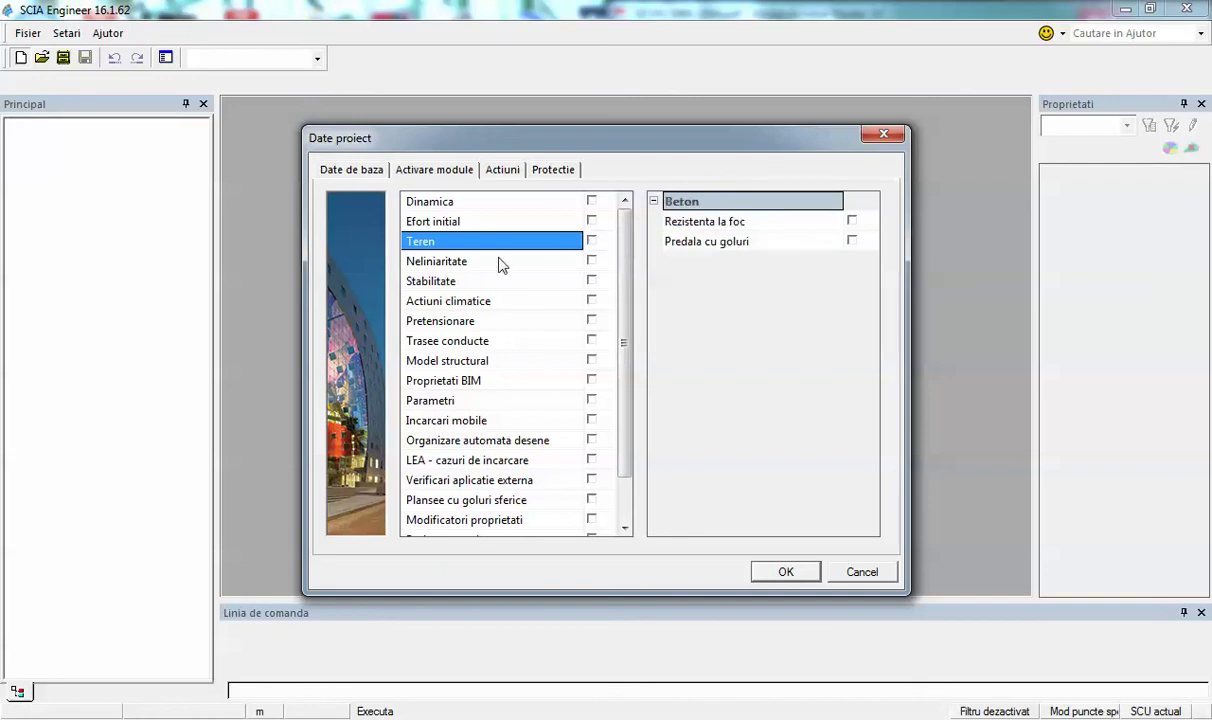
- Enable the Neliniaritate and Stabilitate modules in turn to examine their options, switching each off again
left_click(591, 261)
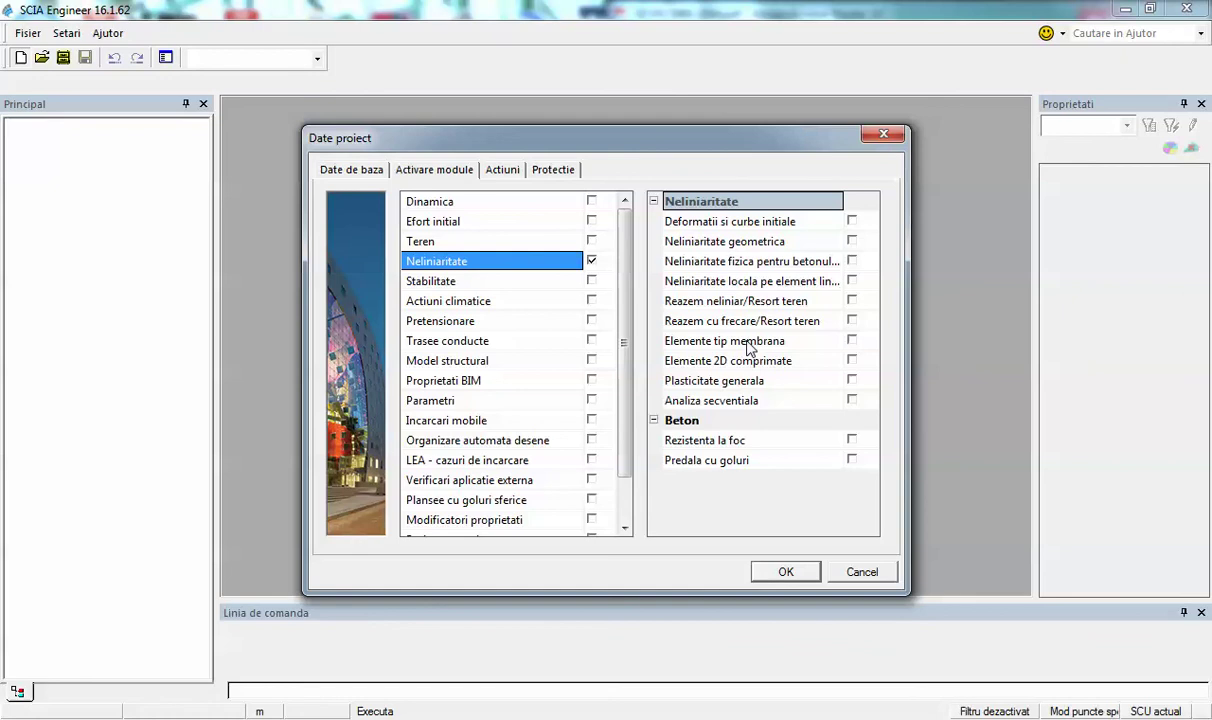
left_click(720, 380)
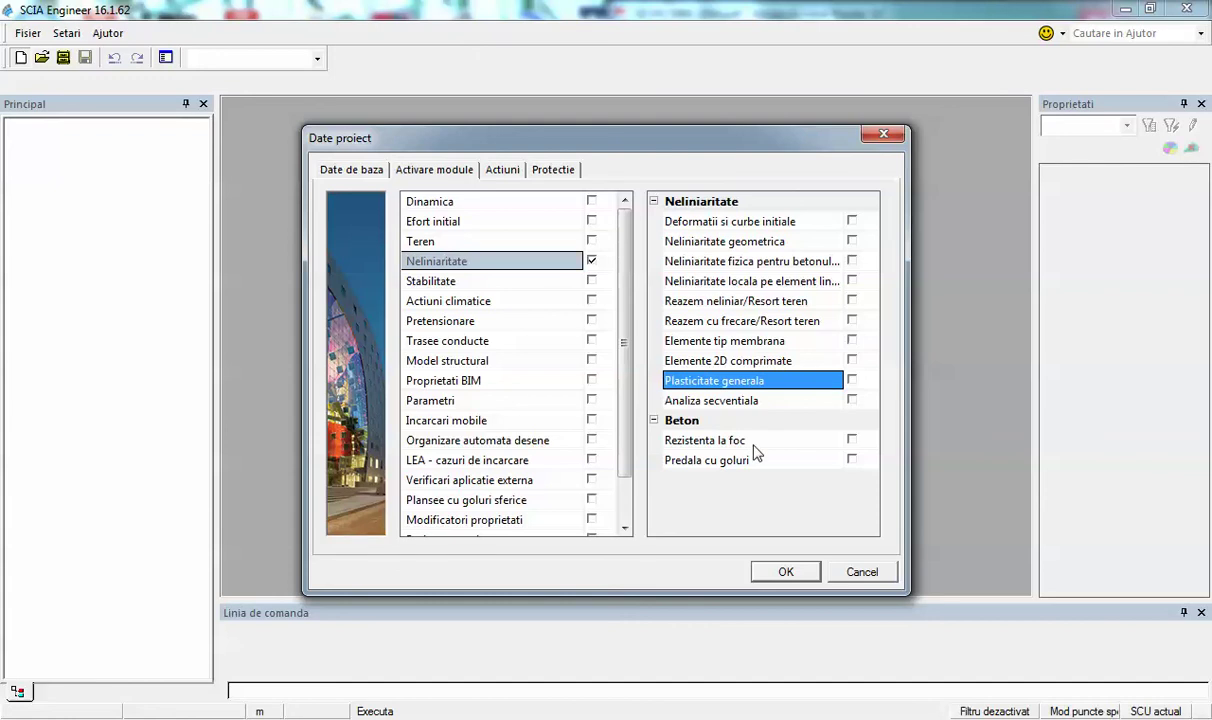
left_click(591, 261)
left_click(549, 281)
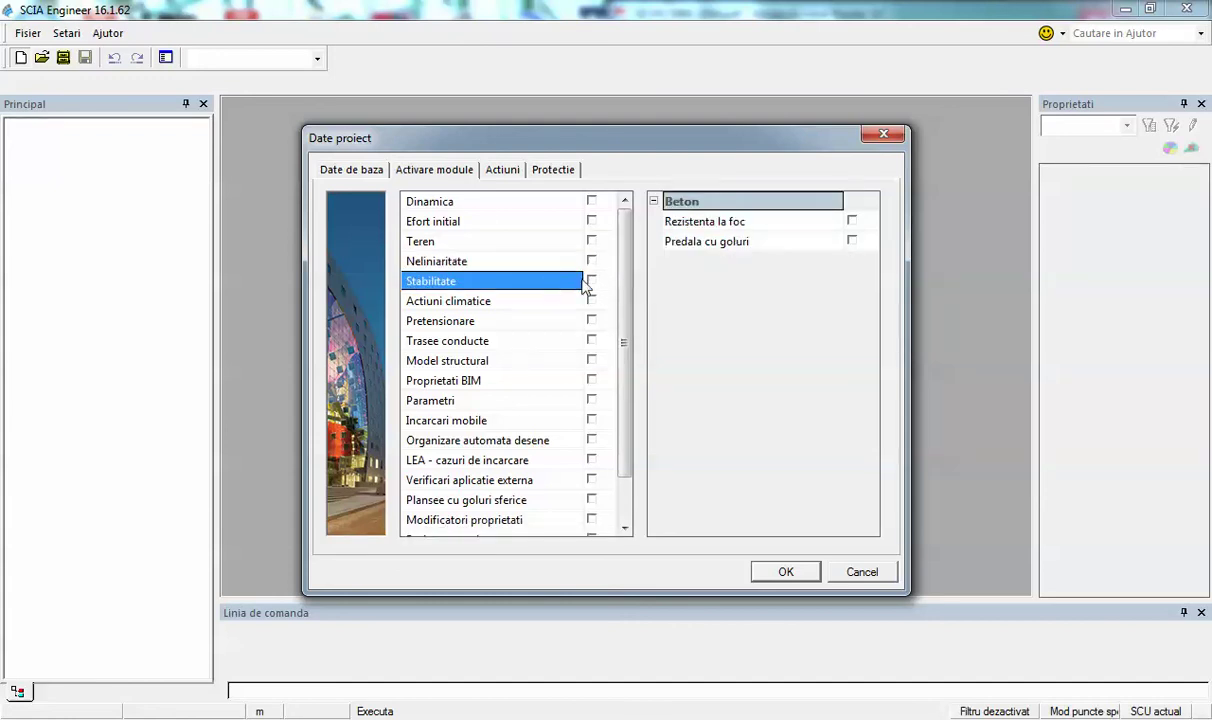
left_click(591, 281)
left_click(591, 281)
- Go through the available project modules one by one, from Actiuni climatice to LEA - cazuri de incarcare, without enabling any
left_click(474, 303)
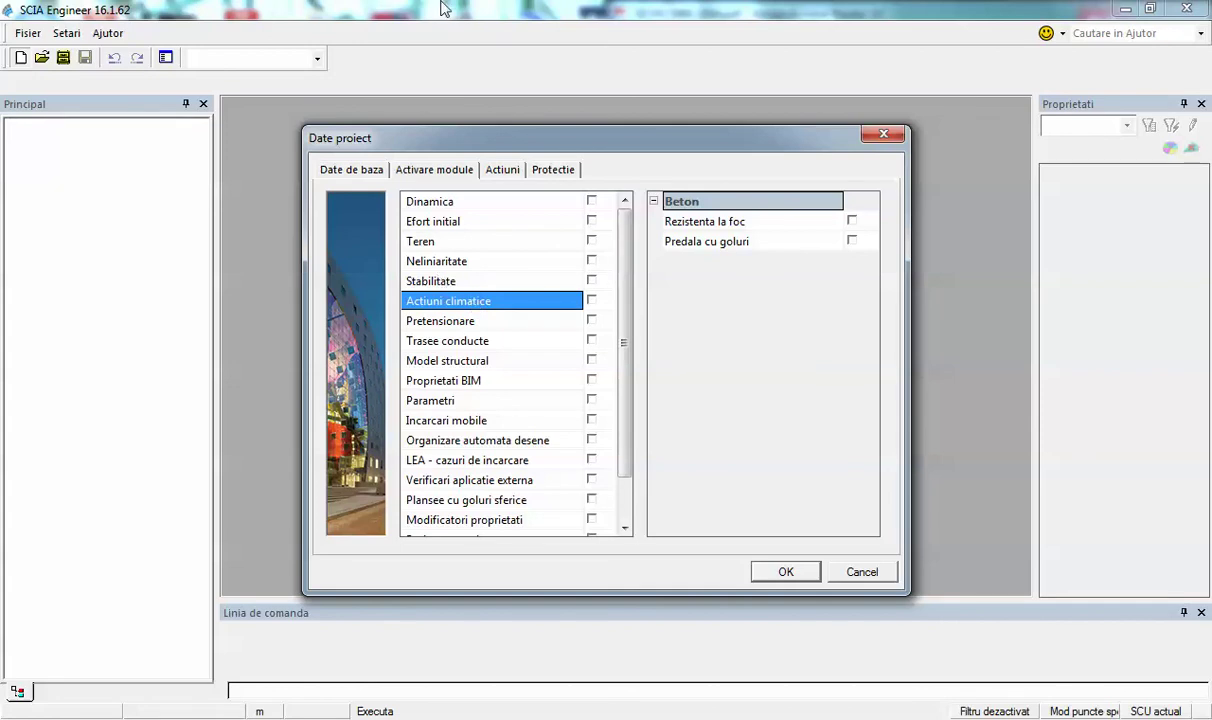
left_click(443, 320)
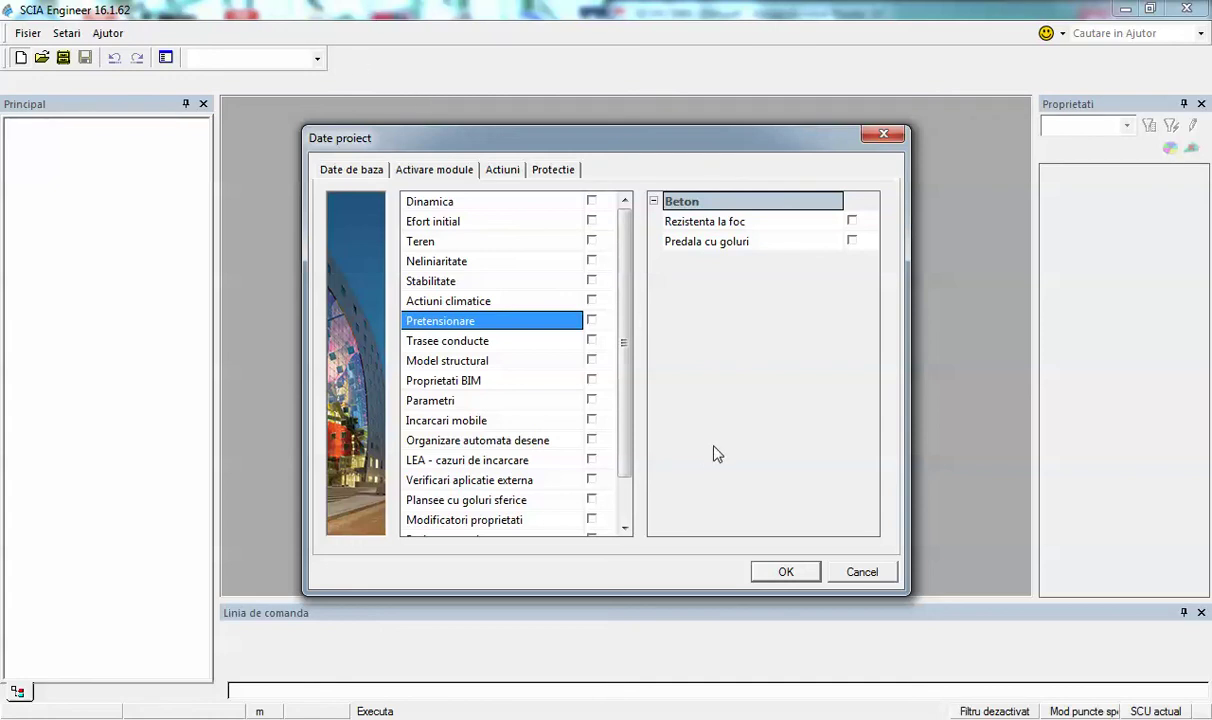
left_click(468, 342)
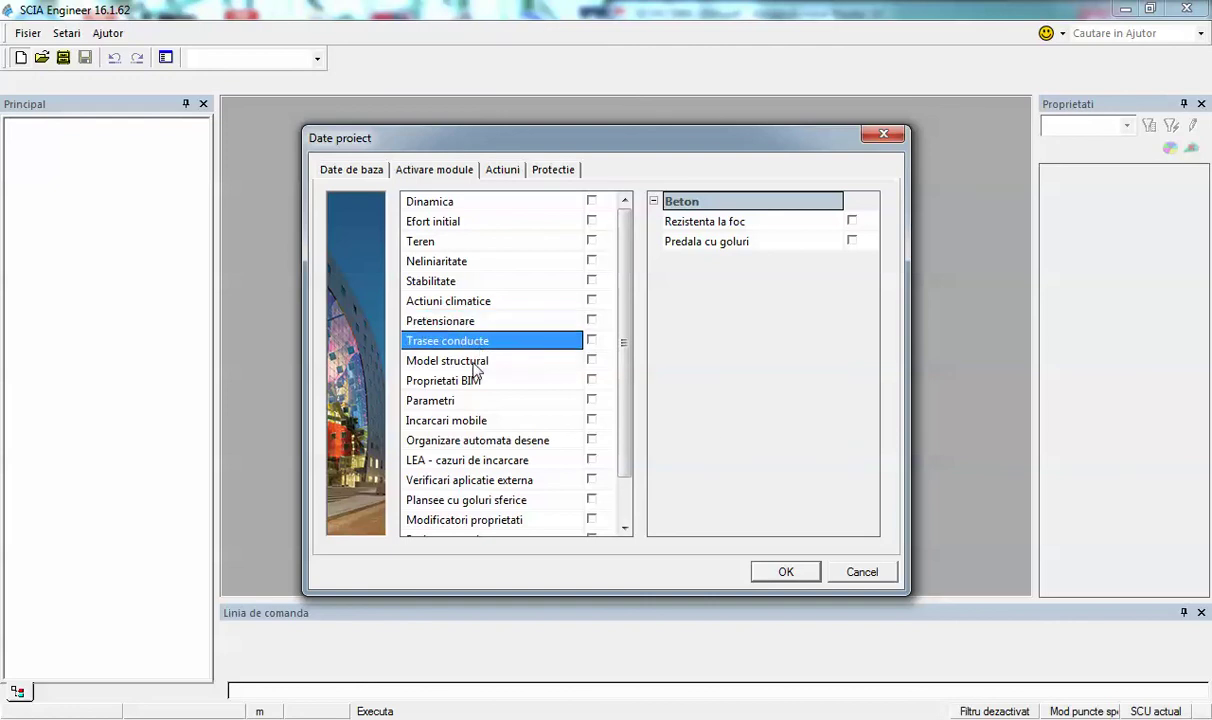
left_click(1020, 719)
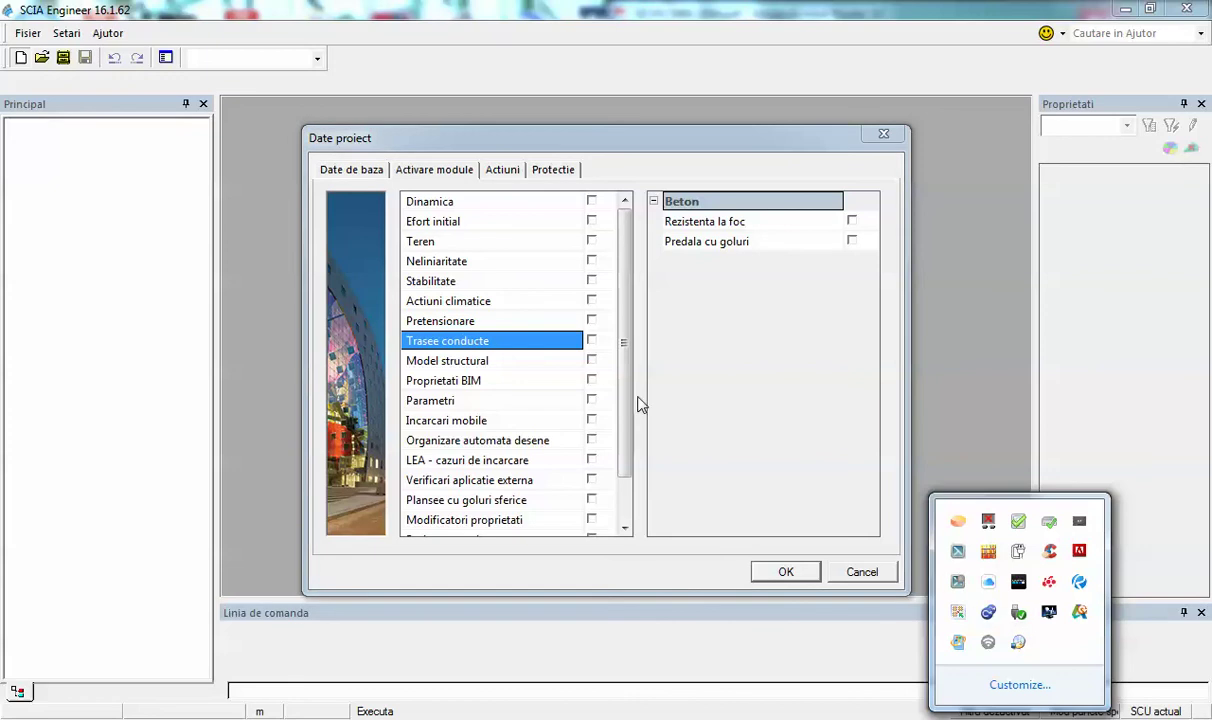
left_click(543, 363)
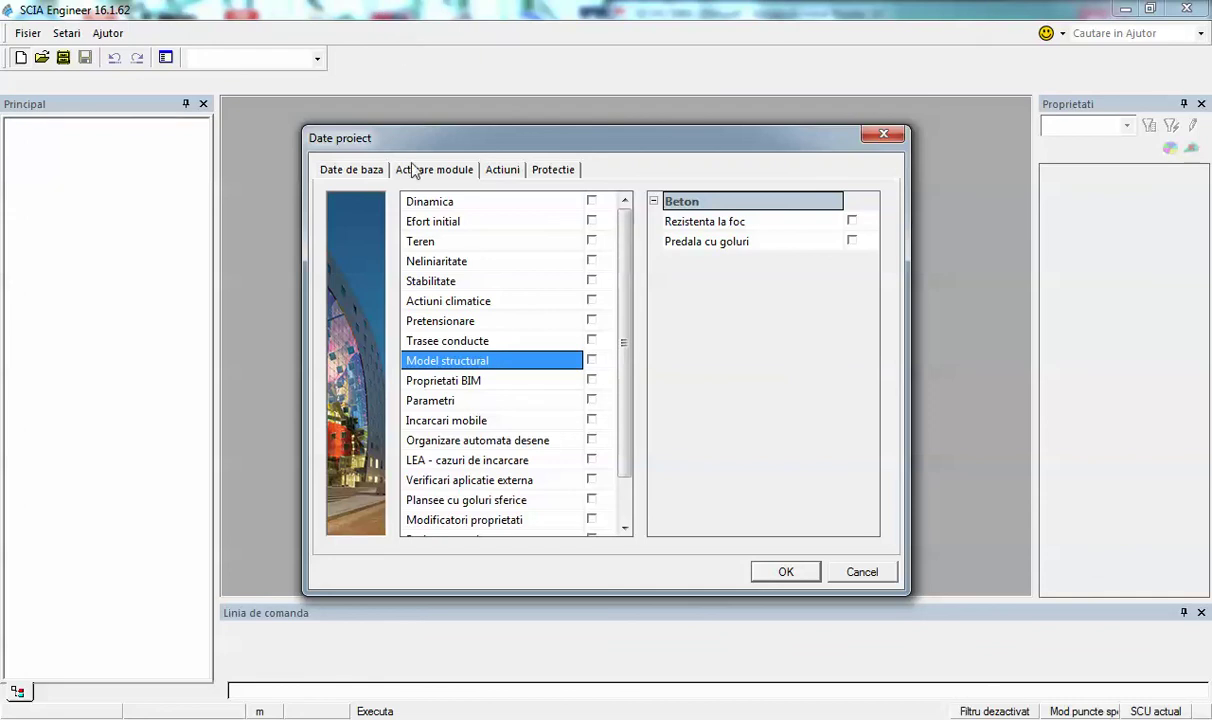
left_click(455, 381)
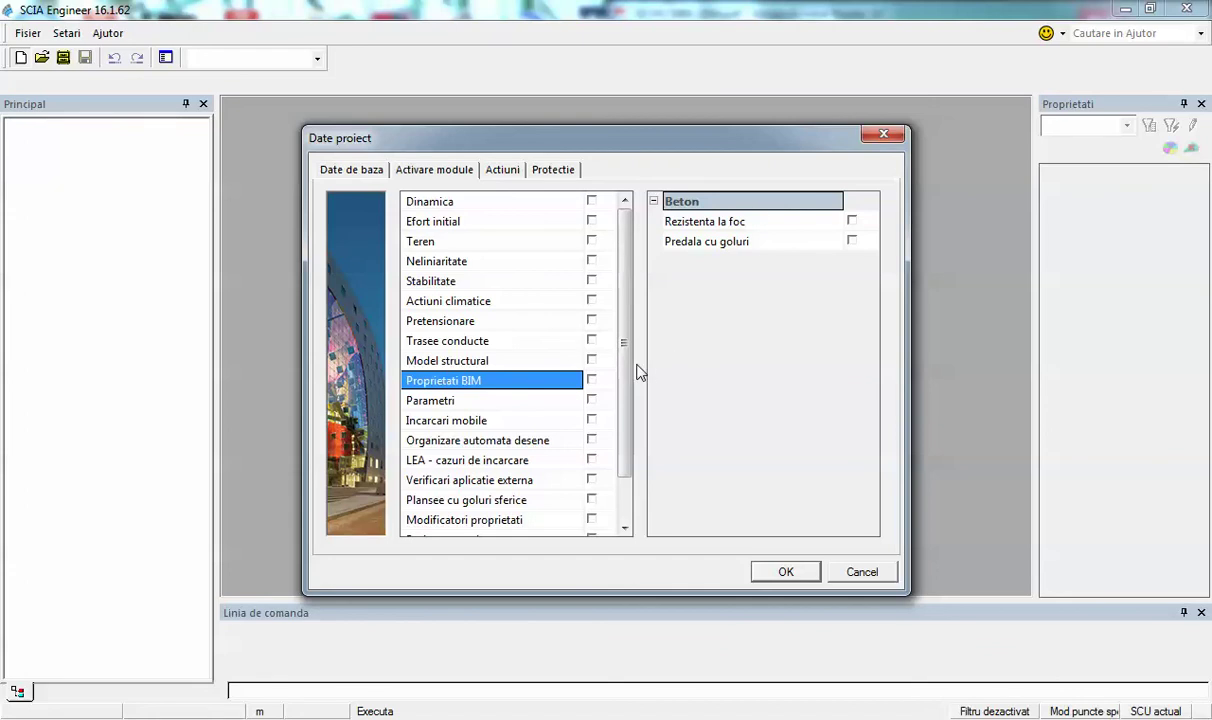
left_click(484, 402)
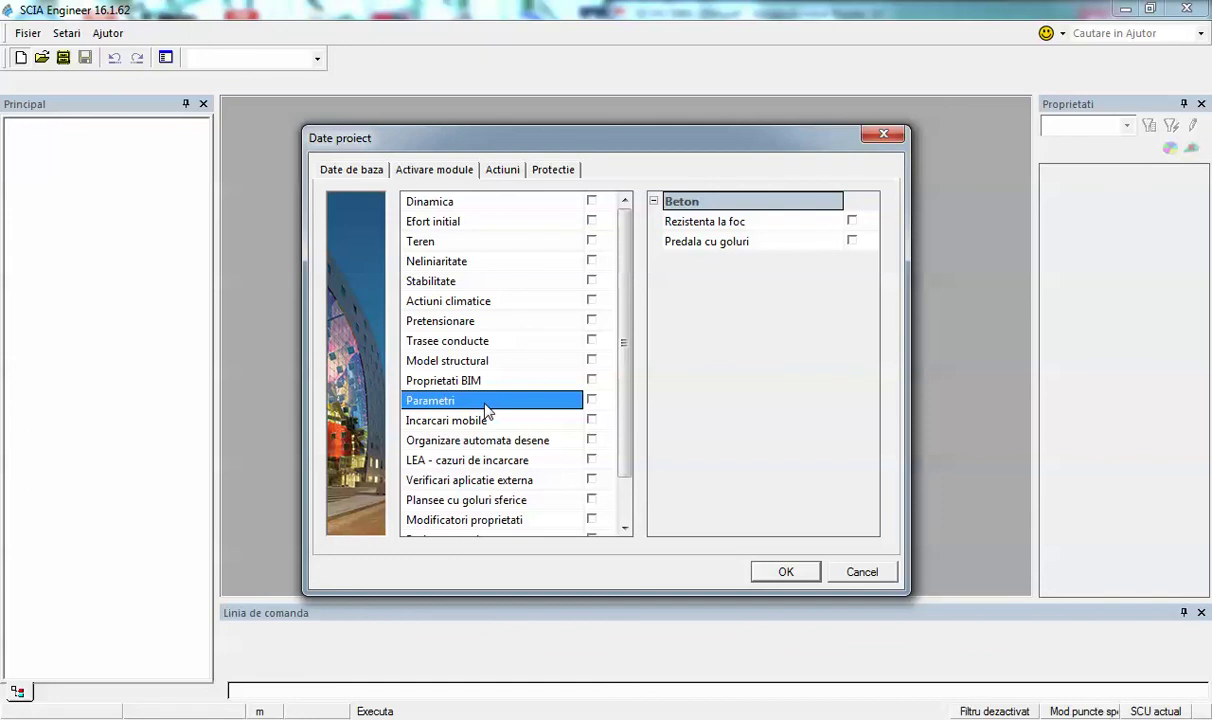
left_click(445, 420)
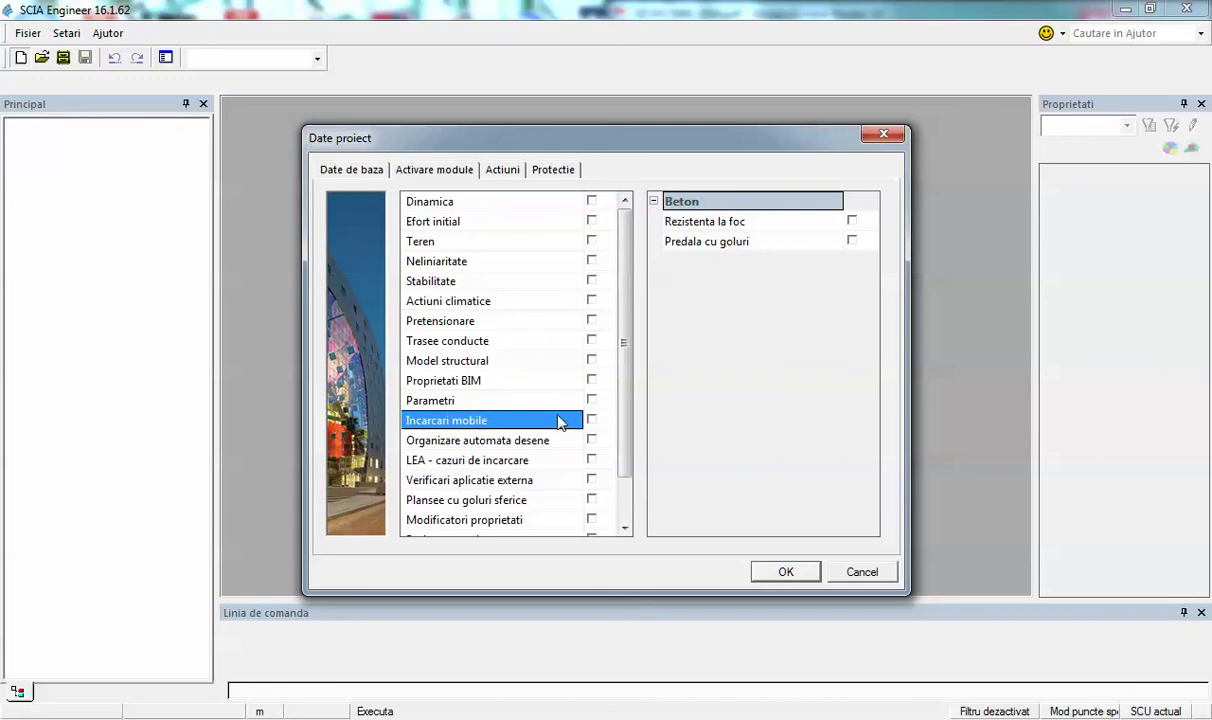
left_click(543, 441)
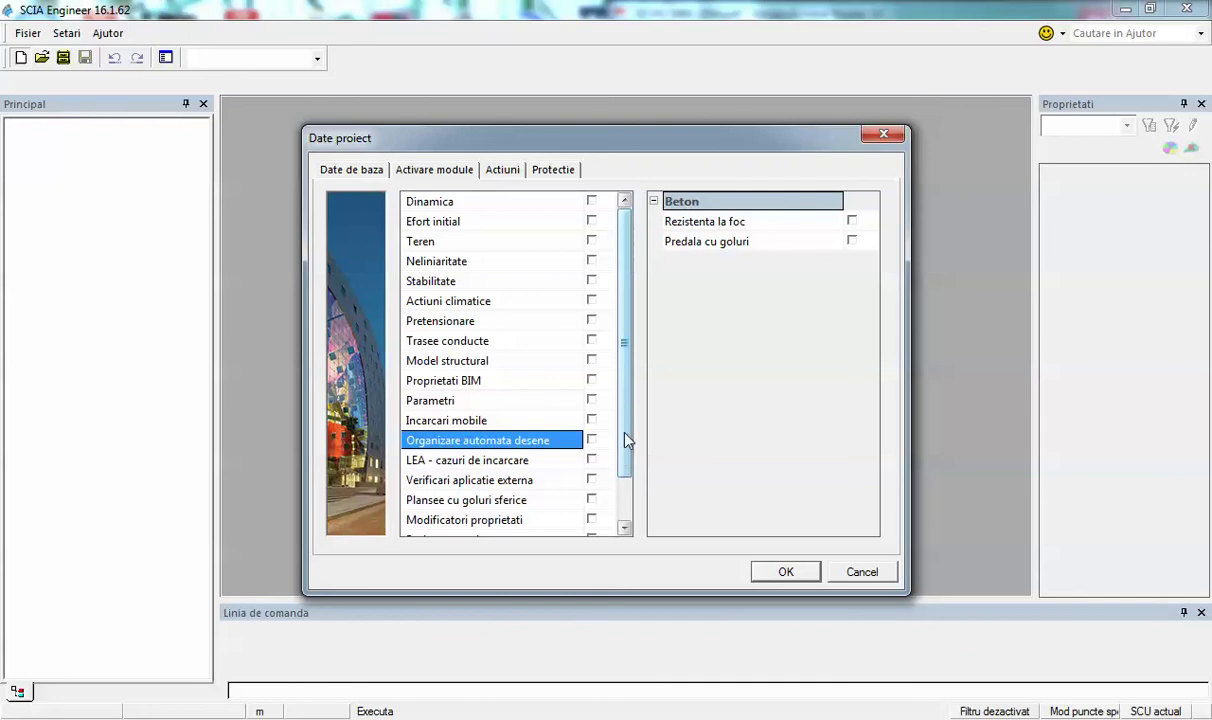
left_click(528, 460)
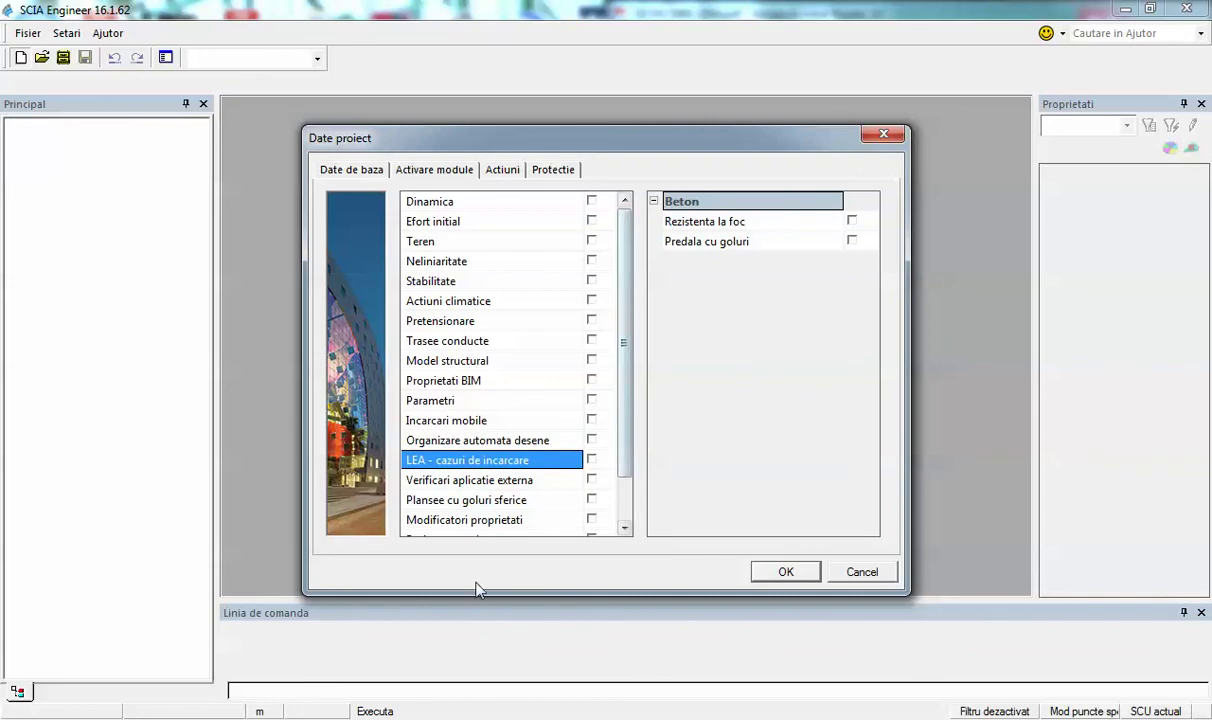
- Go through the remaining project modules, from Verificari aplicatie externa to Note de calcul, without enabling any
left_click(500, 484)
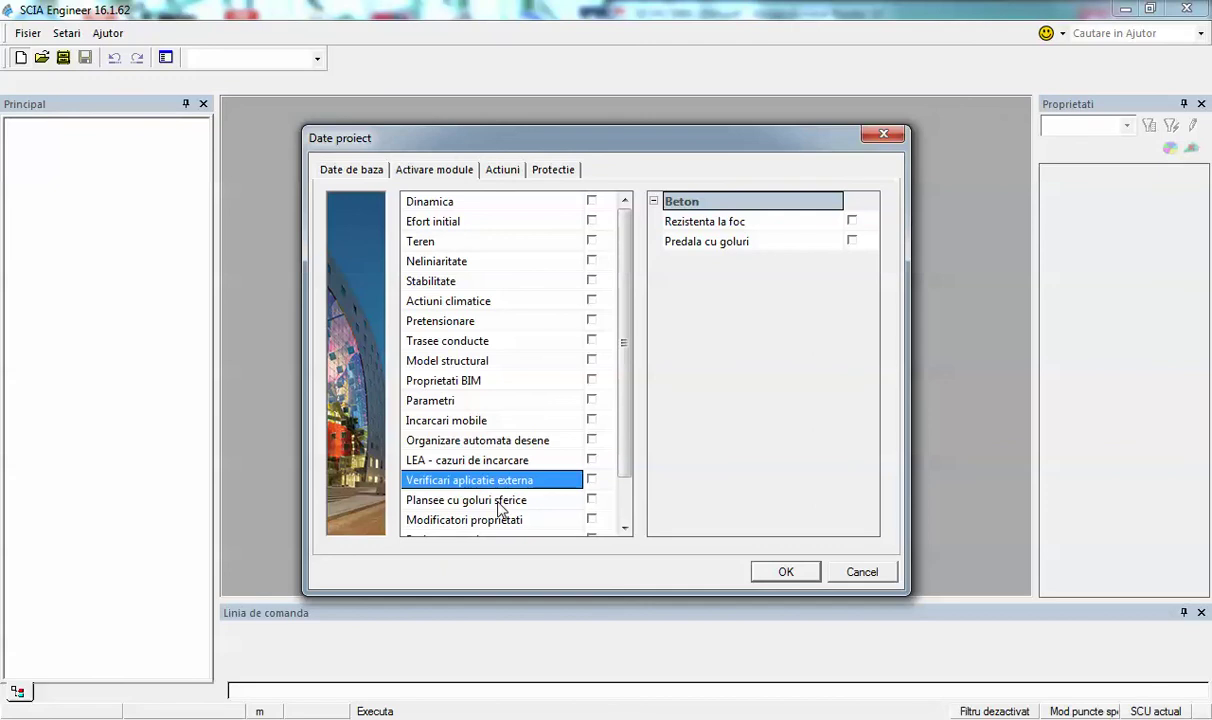
left_click(503, 505)
scroll(520, 470, "down", 1)
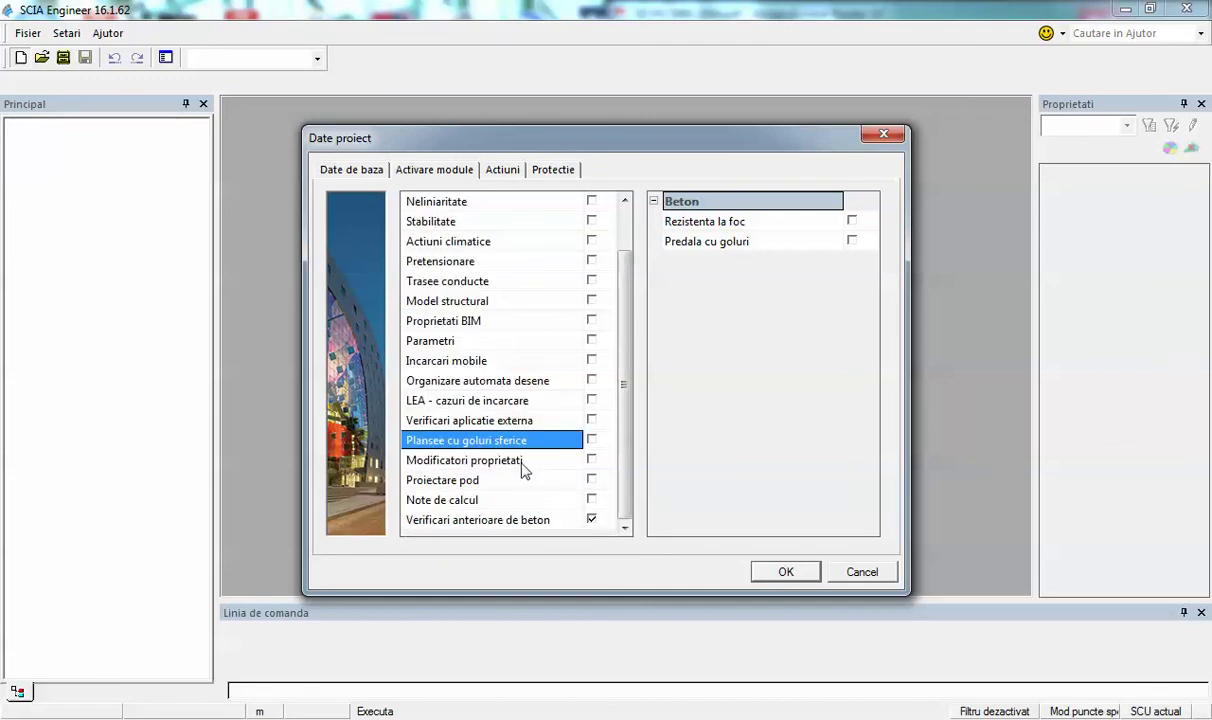
left_click(455, 460)
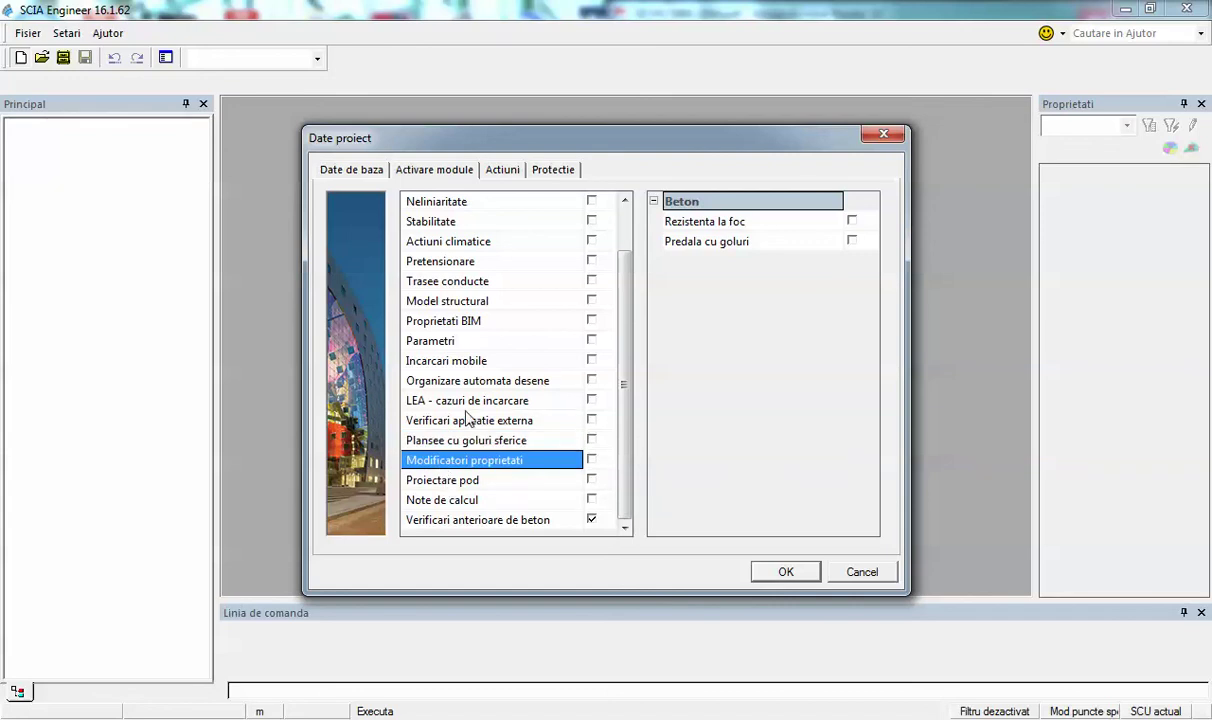
left_click(482, 484)
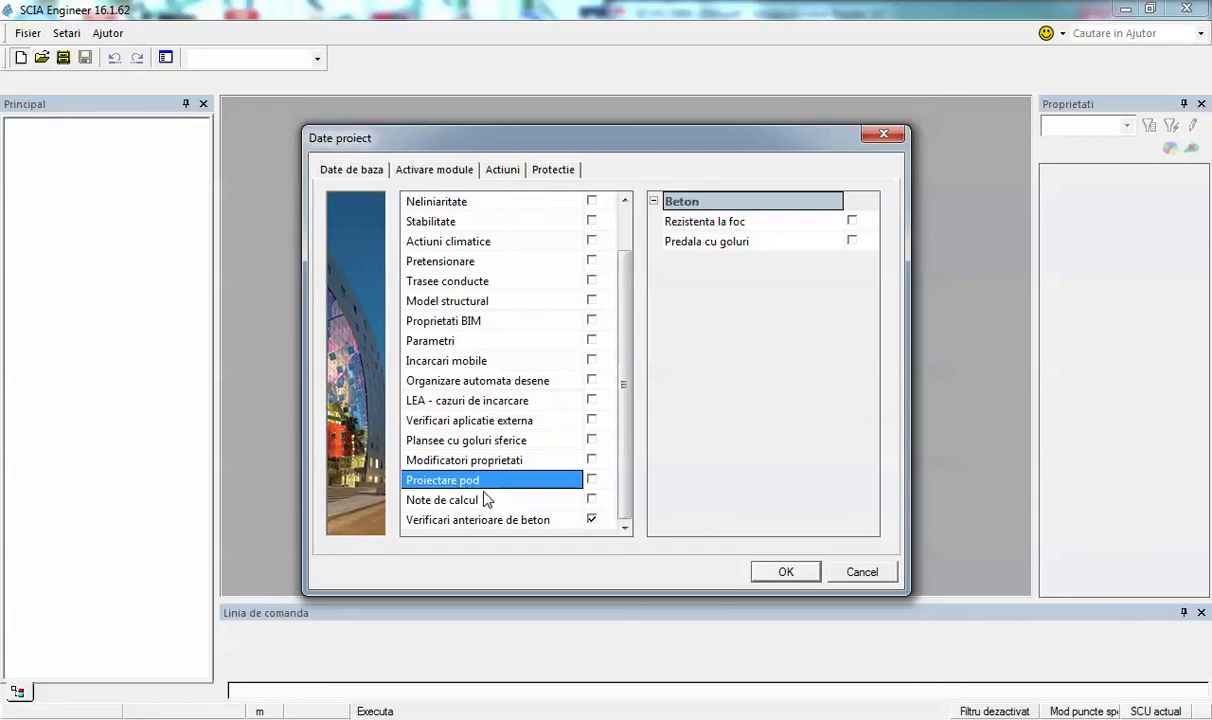
left_click(463, 499)
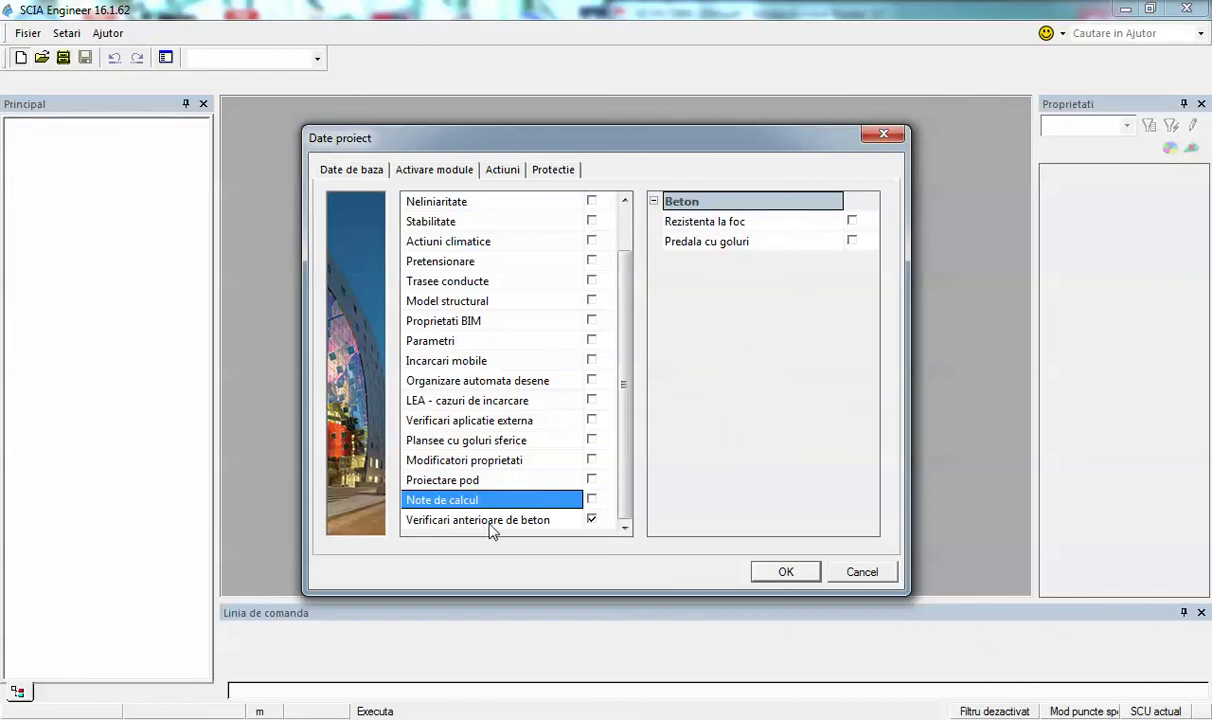
scroll(522, 458, "up", 1)
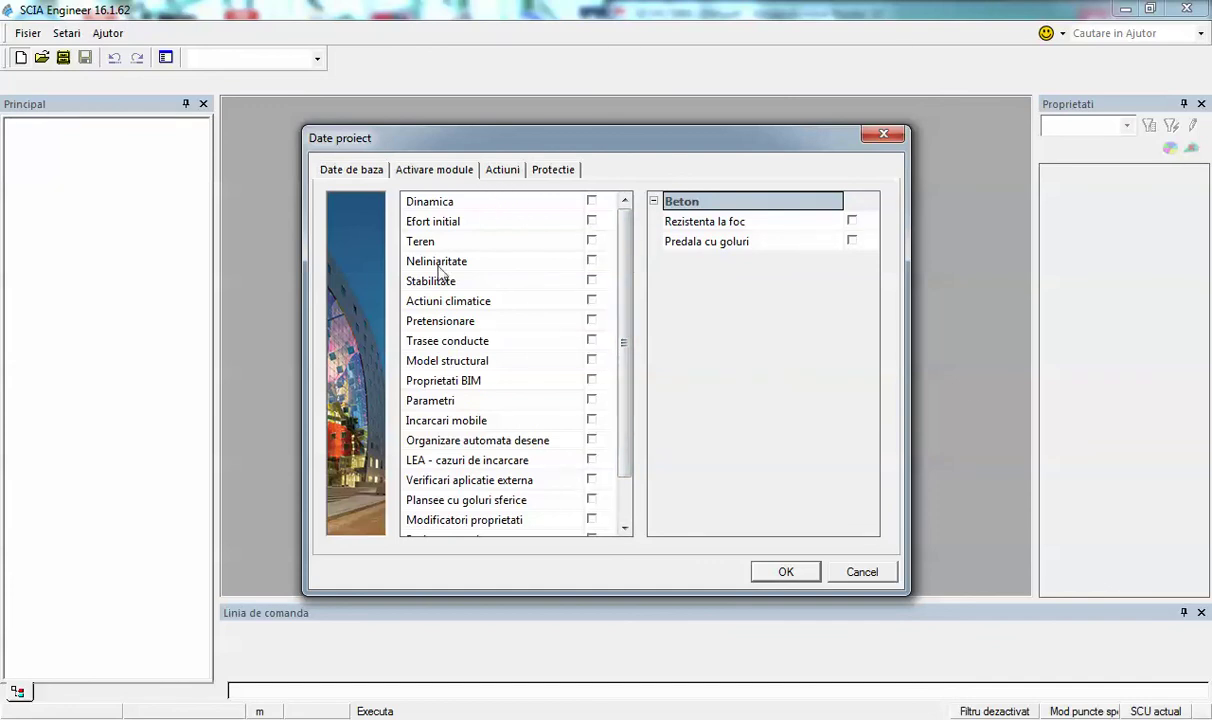
- Check the project's Actiuni and Protectie settings, return to the basic data and accept the project setup
left_click(505, 172)
left_click(545, 174)
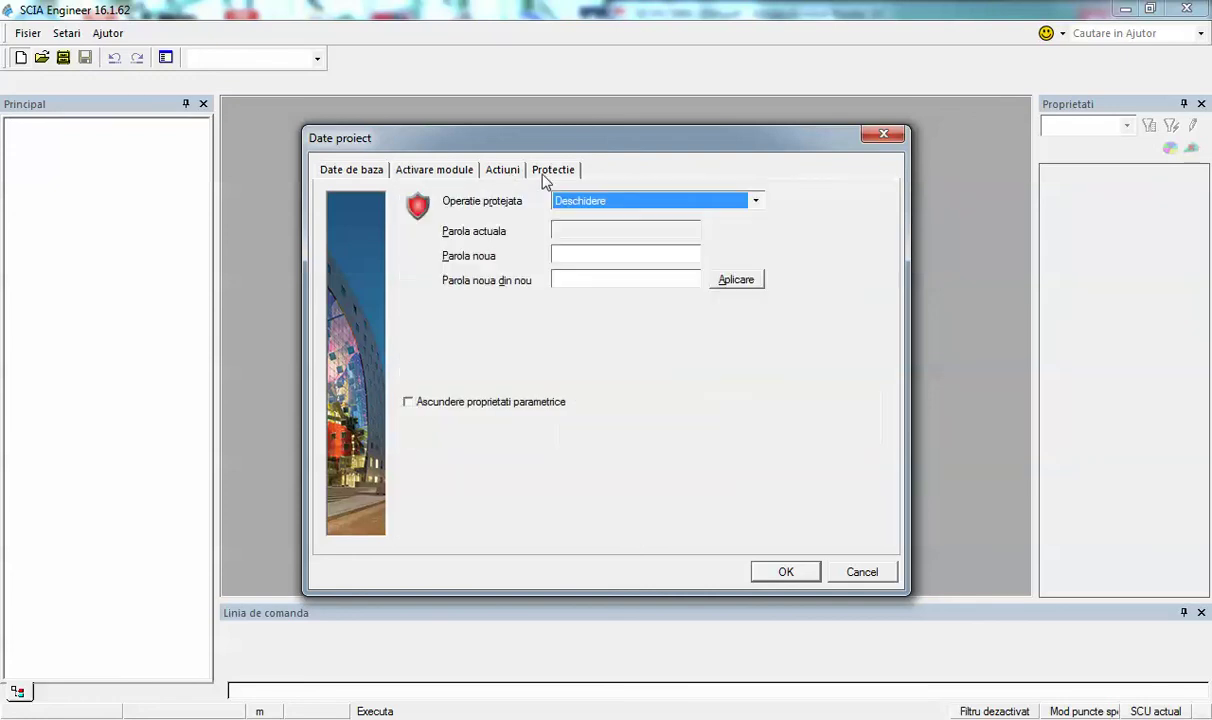
left_click(325, 175)
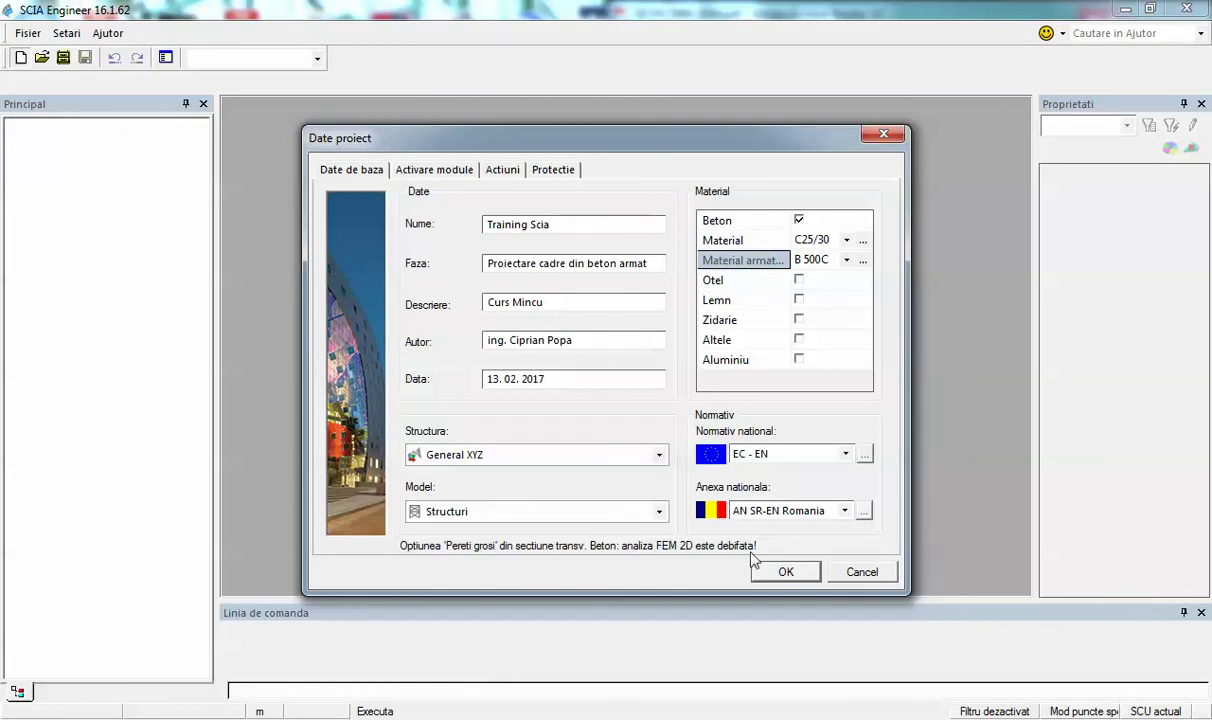
left_click(787, 573)
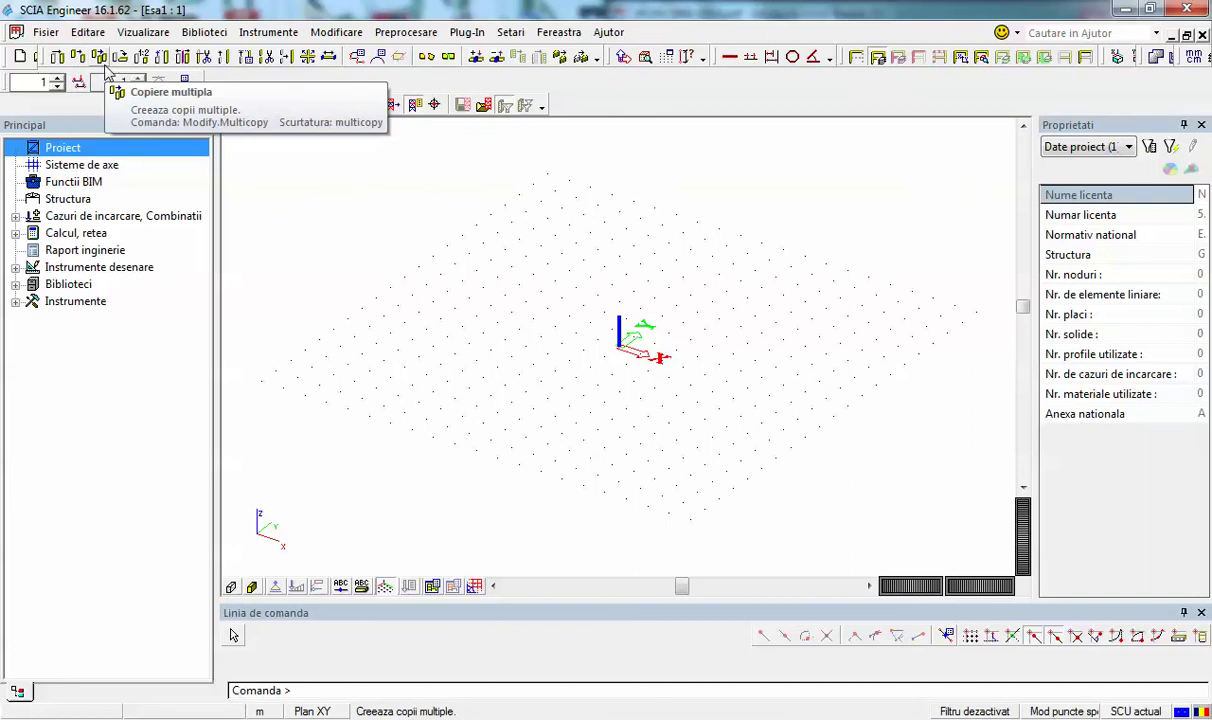
- Dock the Modificare geometrie toolbar vertically along the right edge of the workspace
left_click_drag(45, 56, 505, 262)
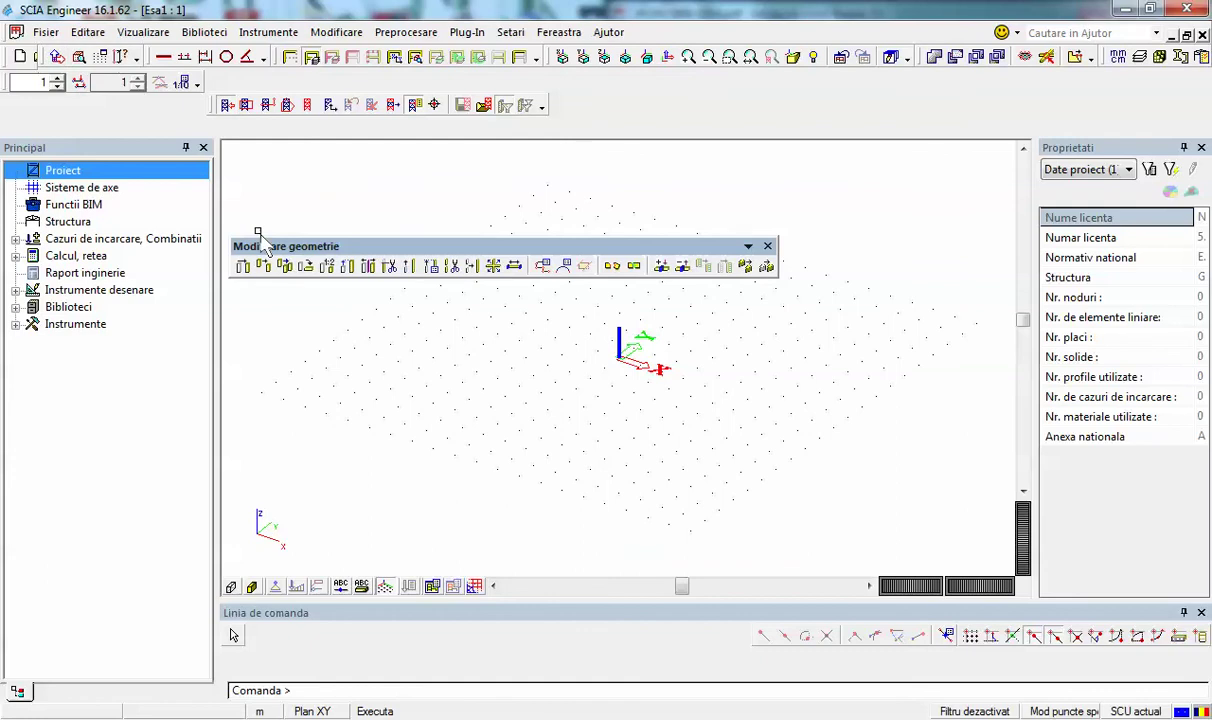
left_click_drag(265, 246, 160, 44)
left_click_drag(72, 55, 540, 386)
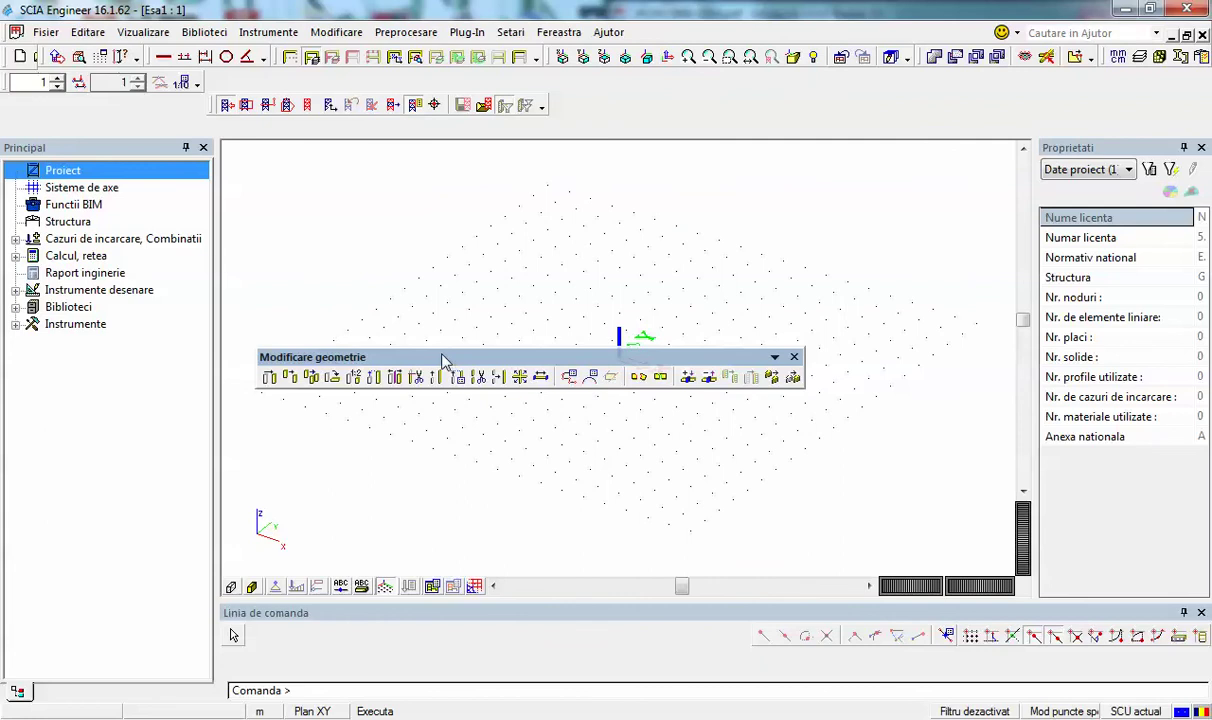
left_click_drag(441, 355, 1206, 148)
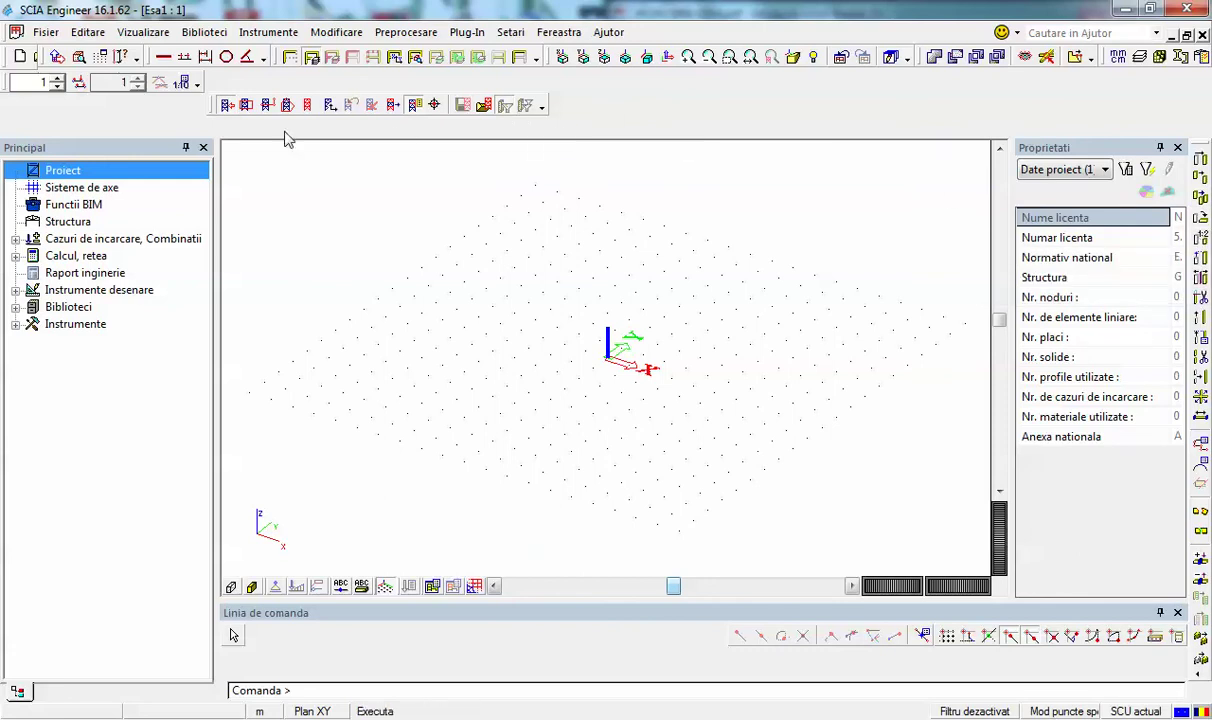
- Move the object selection toolbar up beside the scale toolbar and widen the Proprietati window so its values are readable
left_click_drag(205, 107, 200, 87)
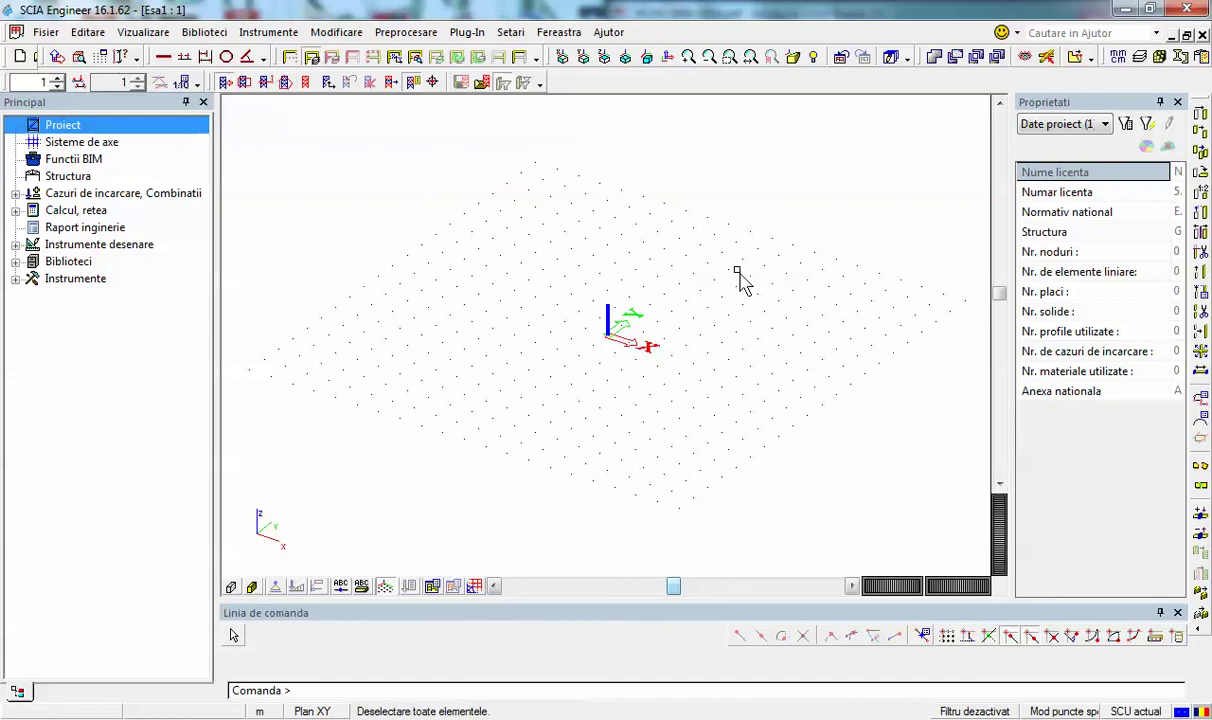
left_click_drag(997, 280, 968, 276)
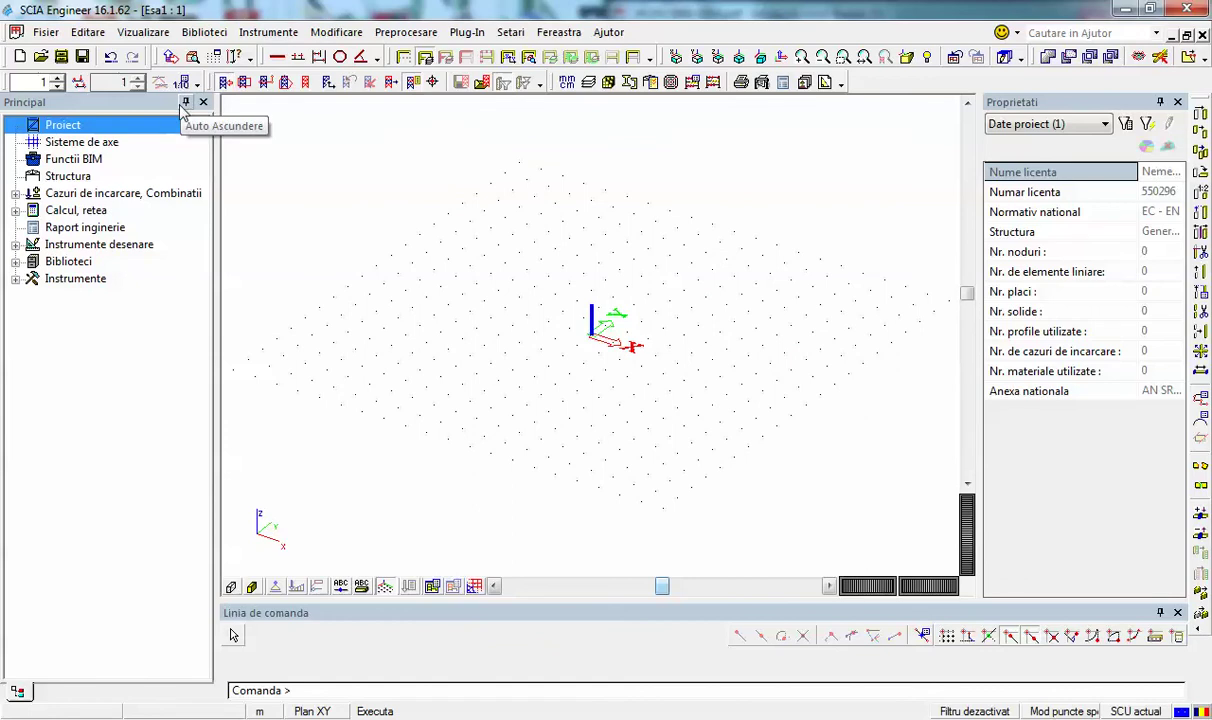
- Try auto-hiding the Principal and Proprietati windows, and pin both back in place
left_click(184, 103)
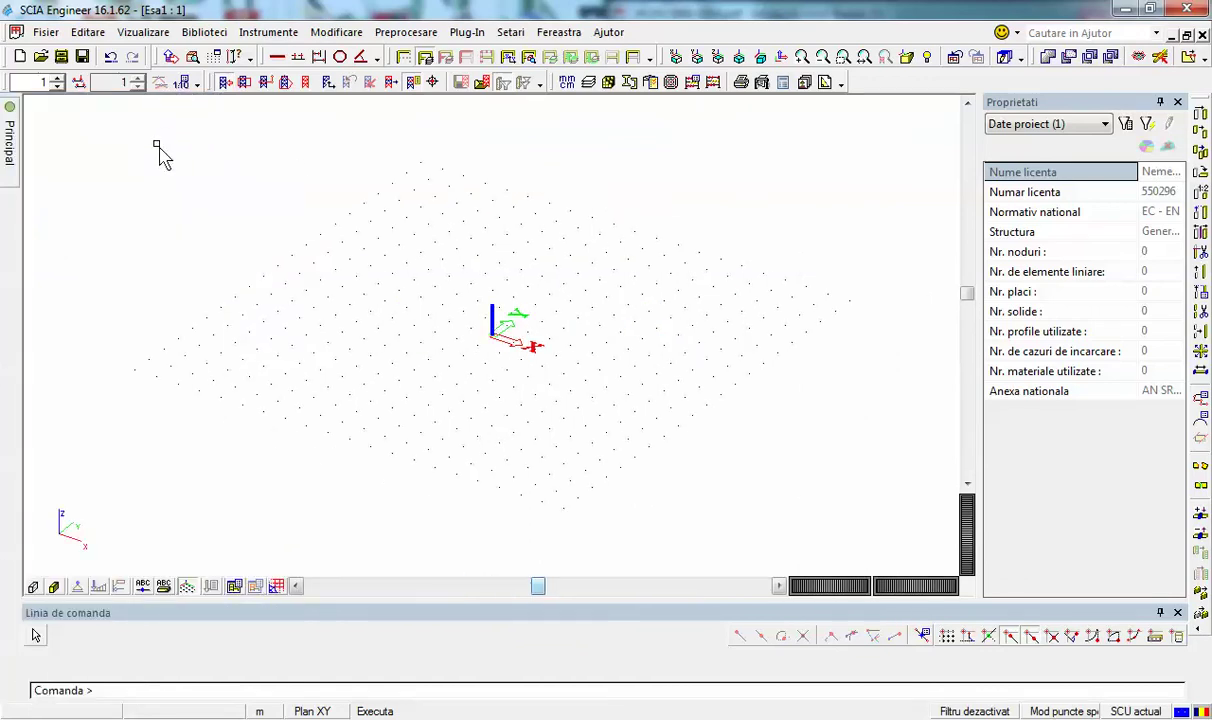
mouse_move(12, 148)
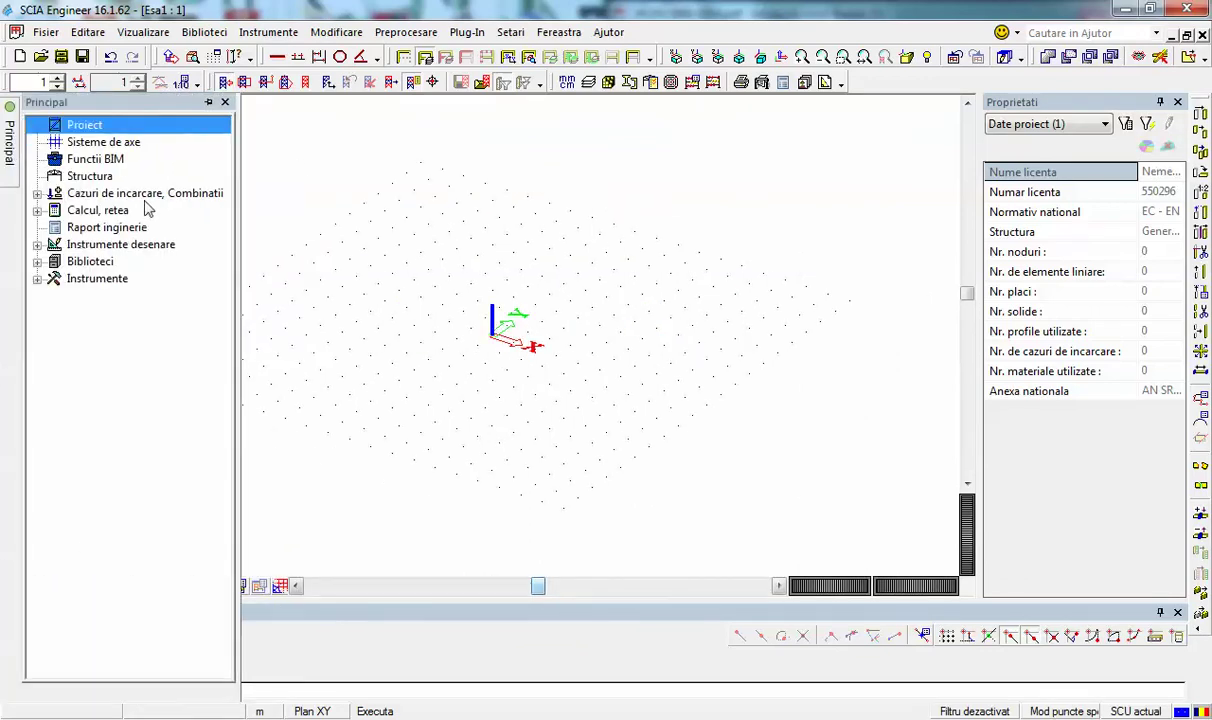
left_click(1160, 102)
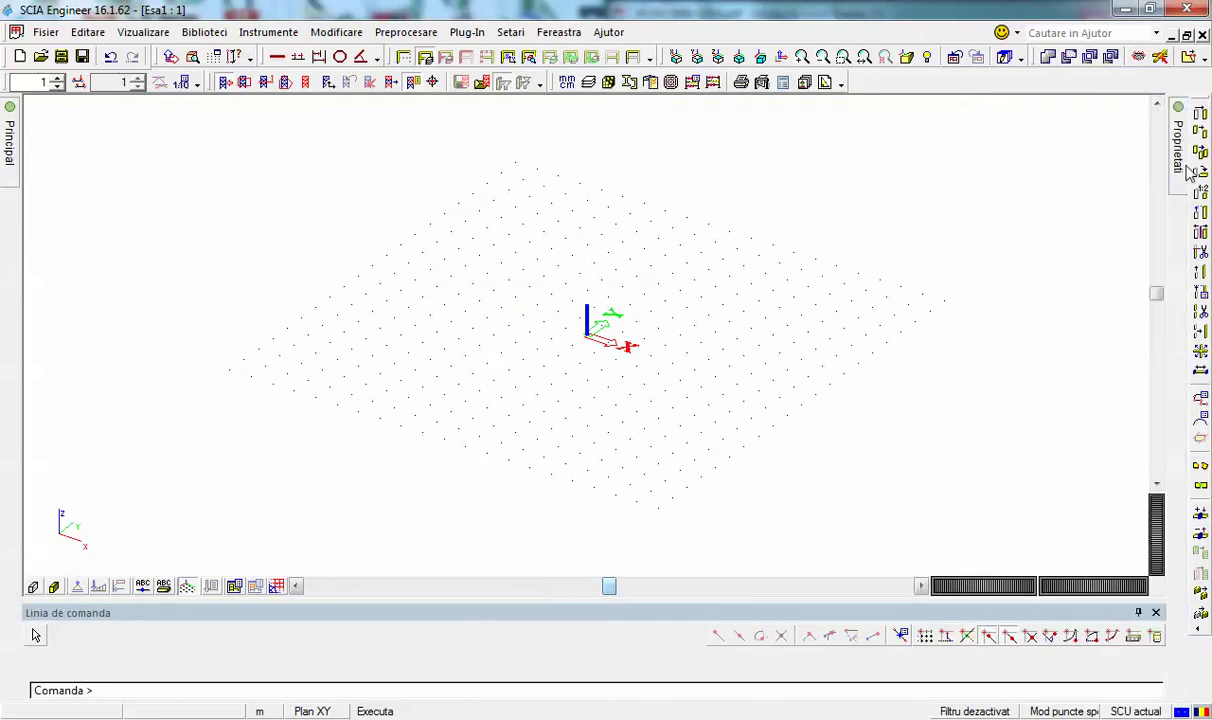
mouse_move(1180, 135)
left_click(1139, 102)
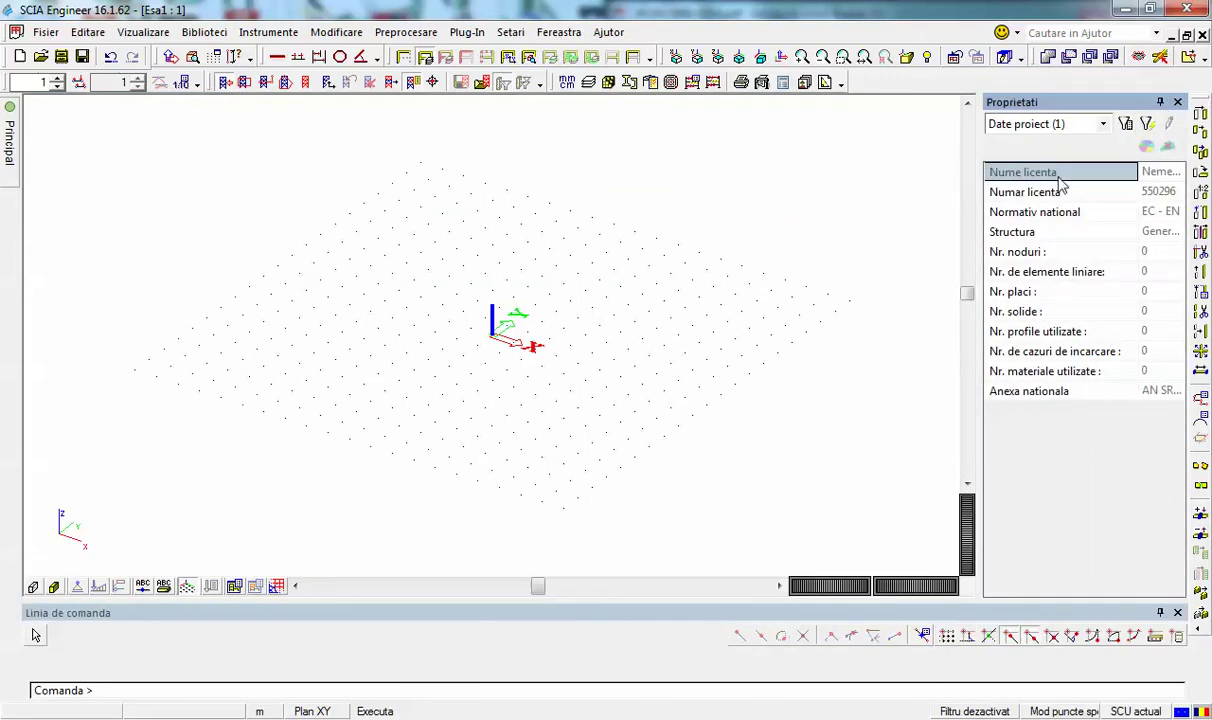
mouse_move(10, 118)
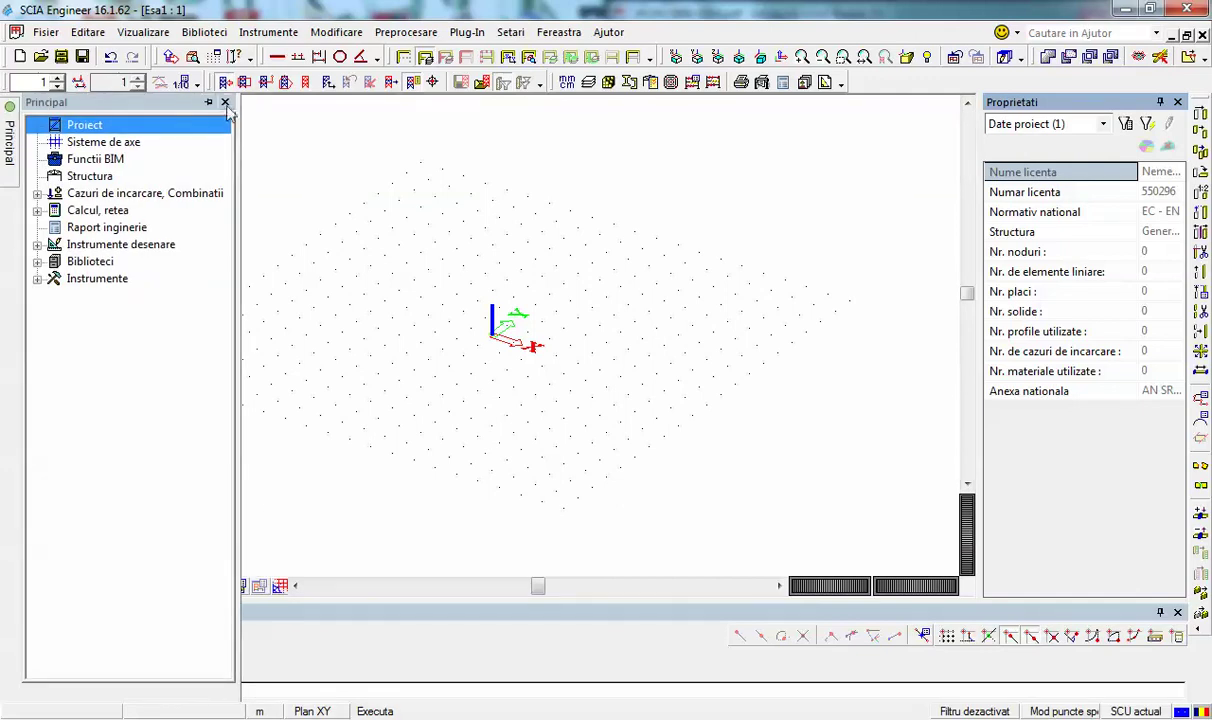
left_click(185, 102)
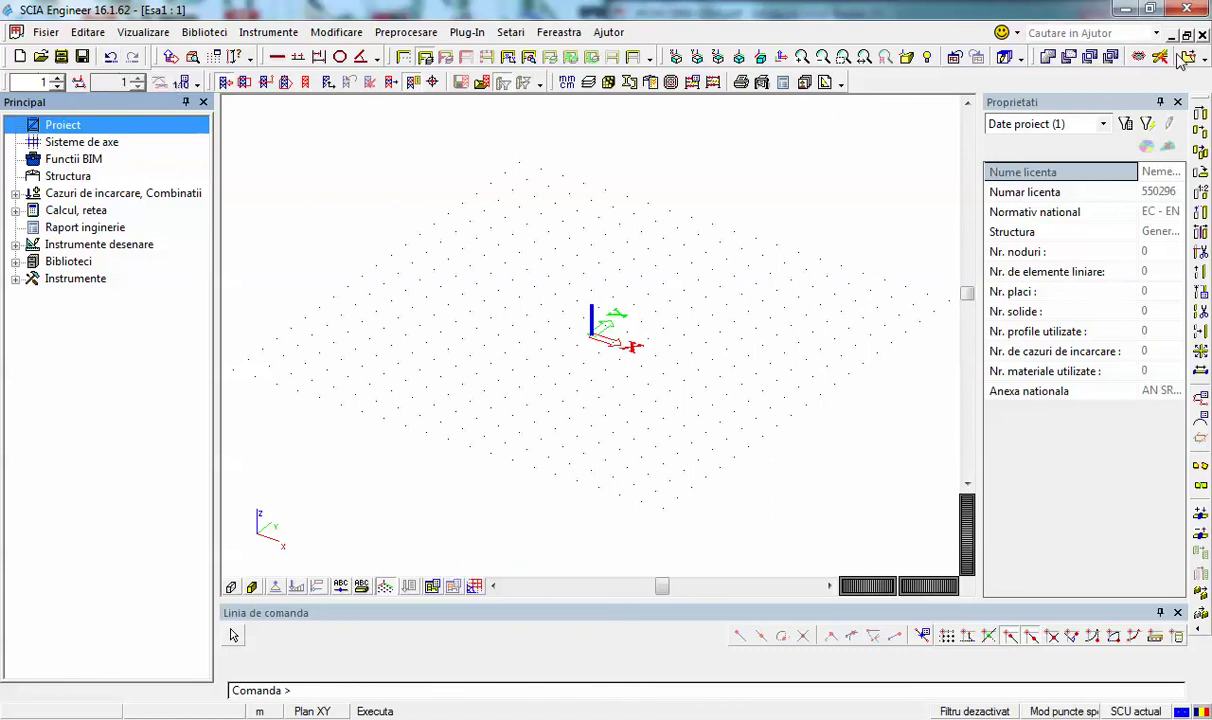
- Move the last toolbars of the upper row to the end of the second toolbar row
left_click_drag(1052, 65, 845, 84)
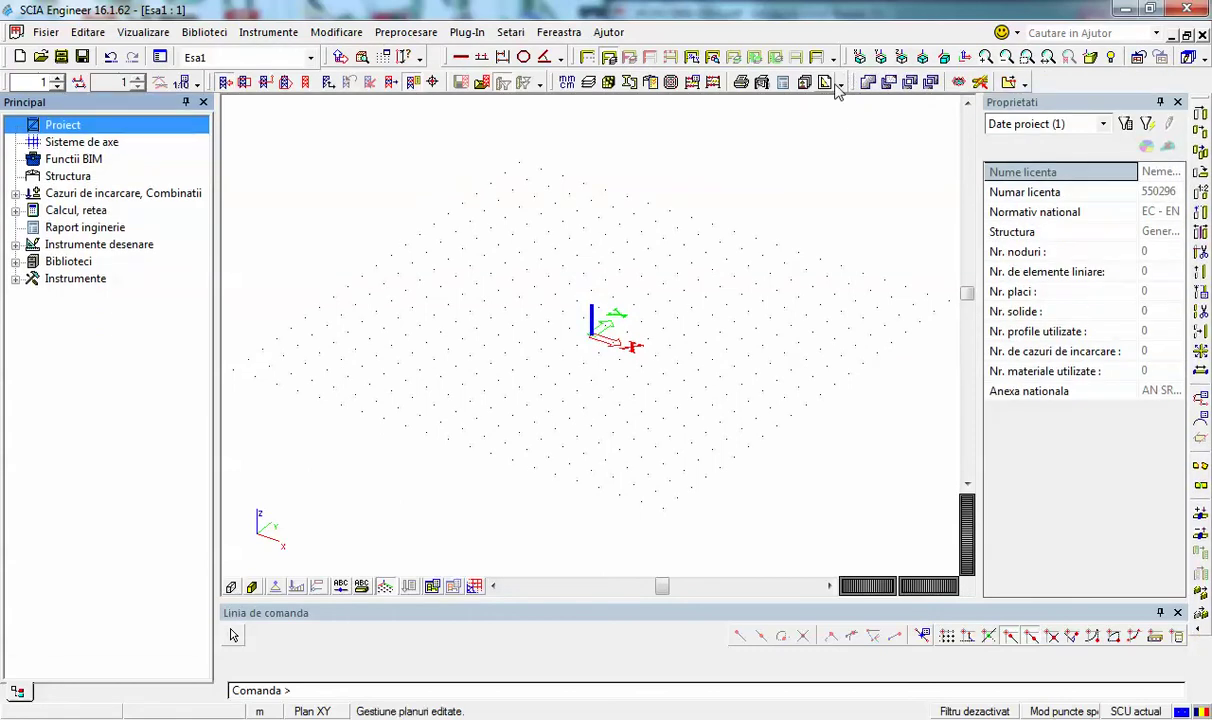
- Close the Principal and Proprietati windows and restore both from the list of available toolbars and windows
left_click(203, 104)
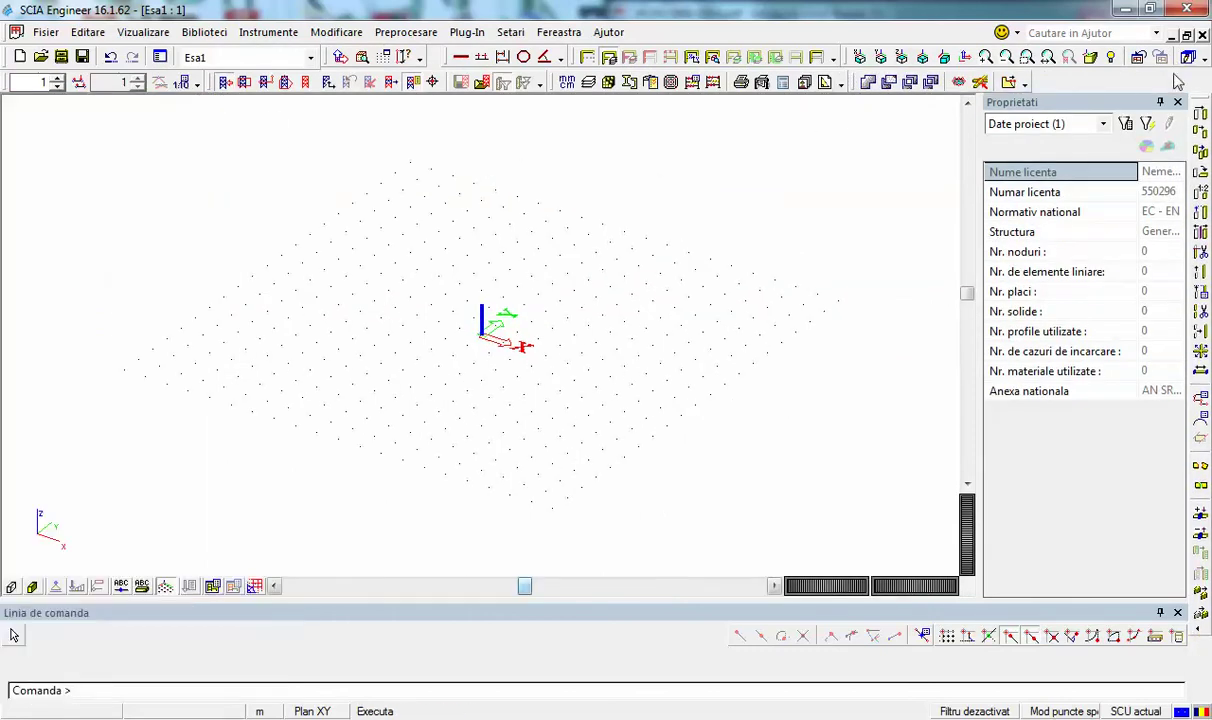
left_click(1176, 104)
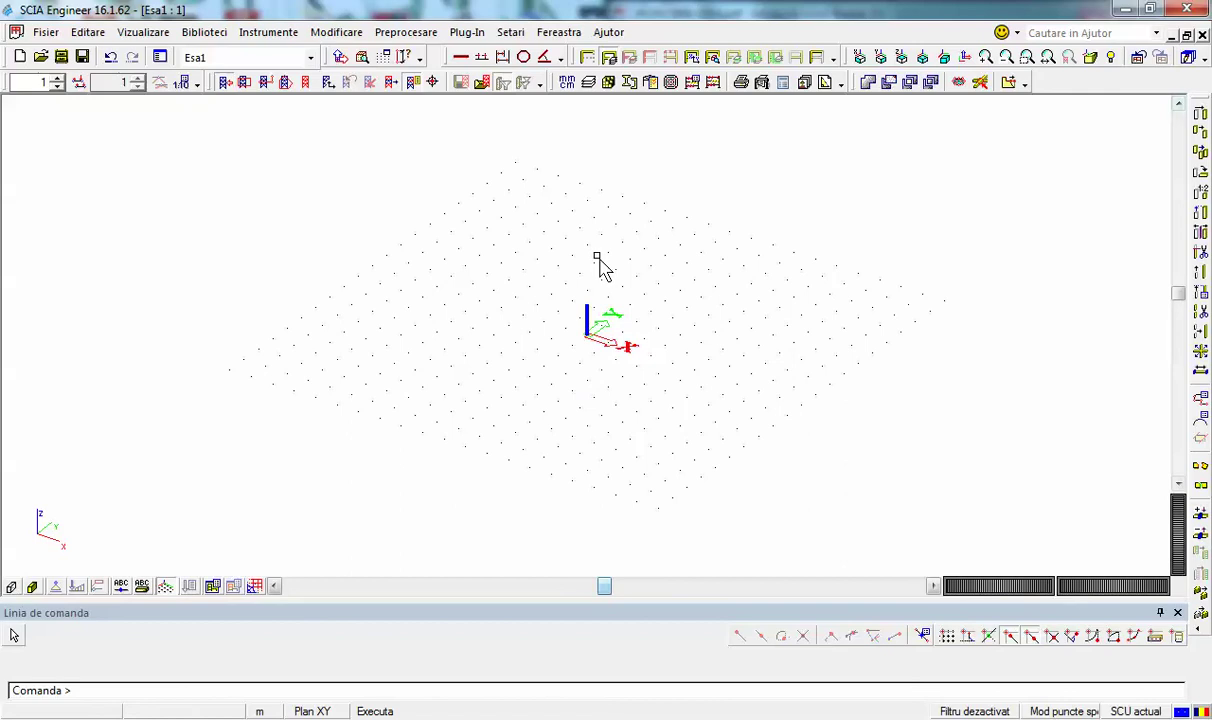
left_click(177, 34)
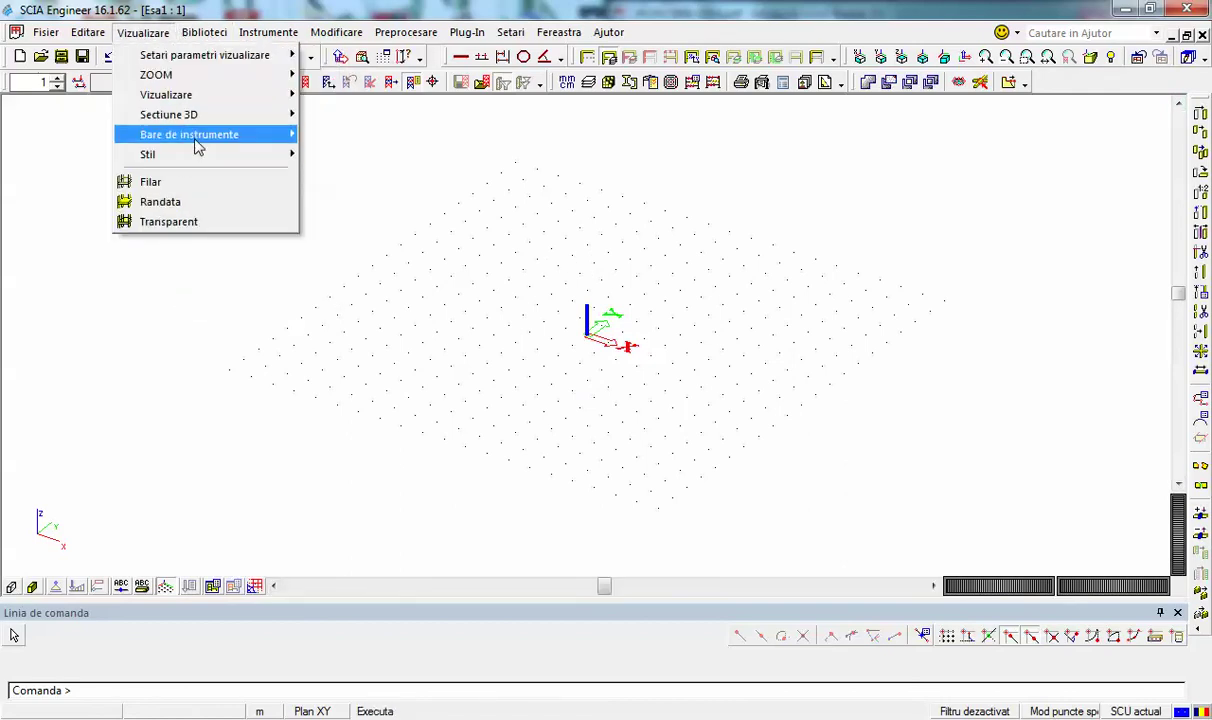
mouse_move(198, 147)
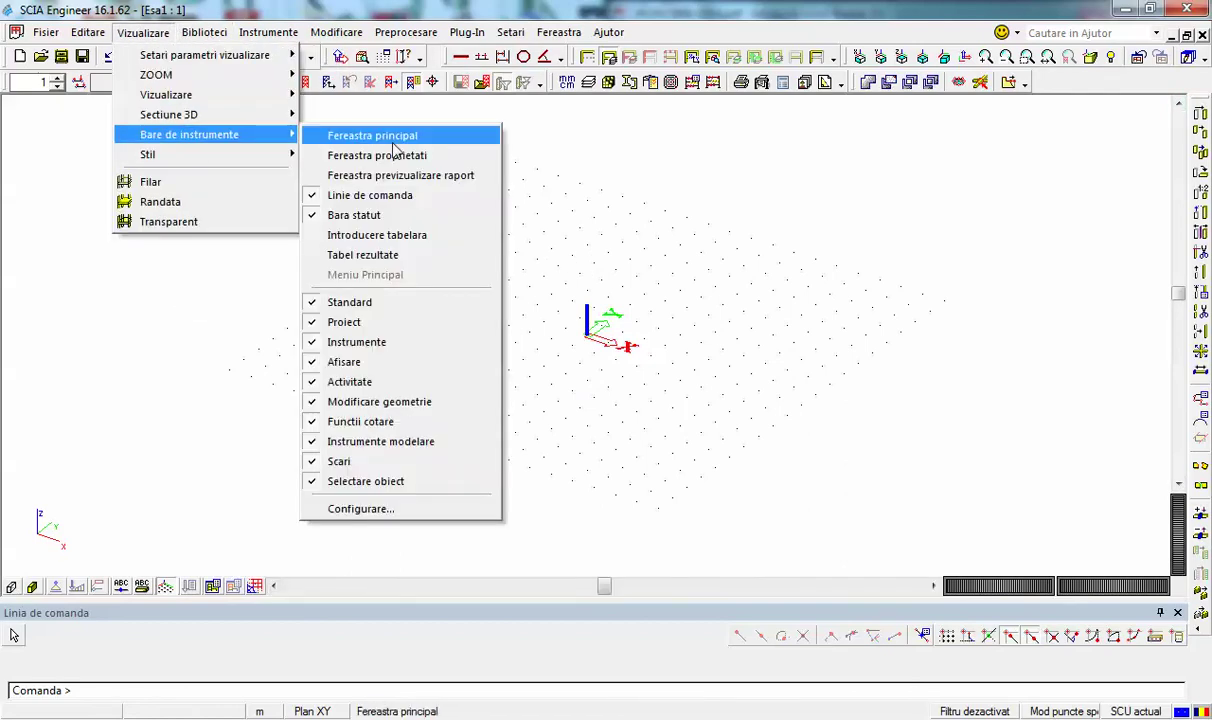
left_click(394, 150)
left_click(143, 32)
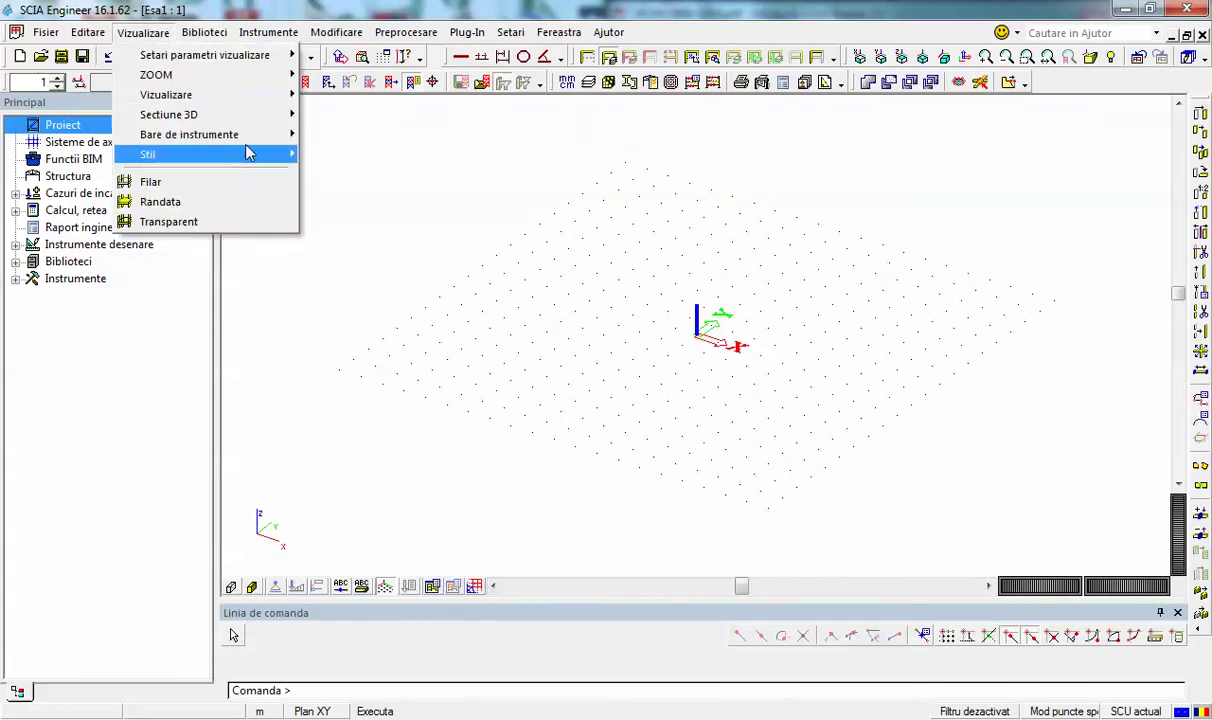
mouse_move(252, 143)
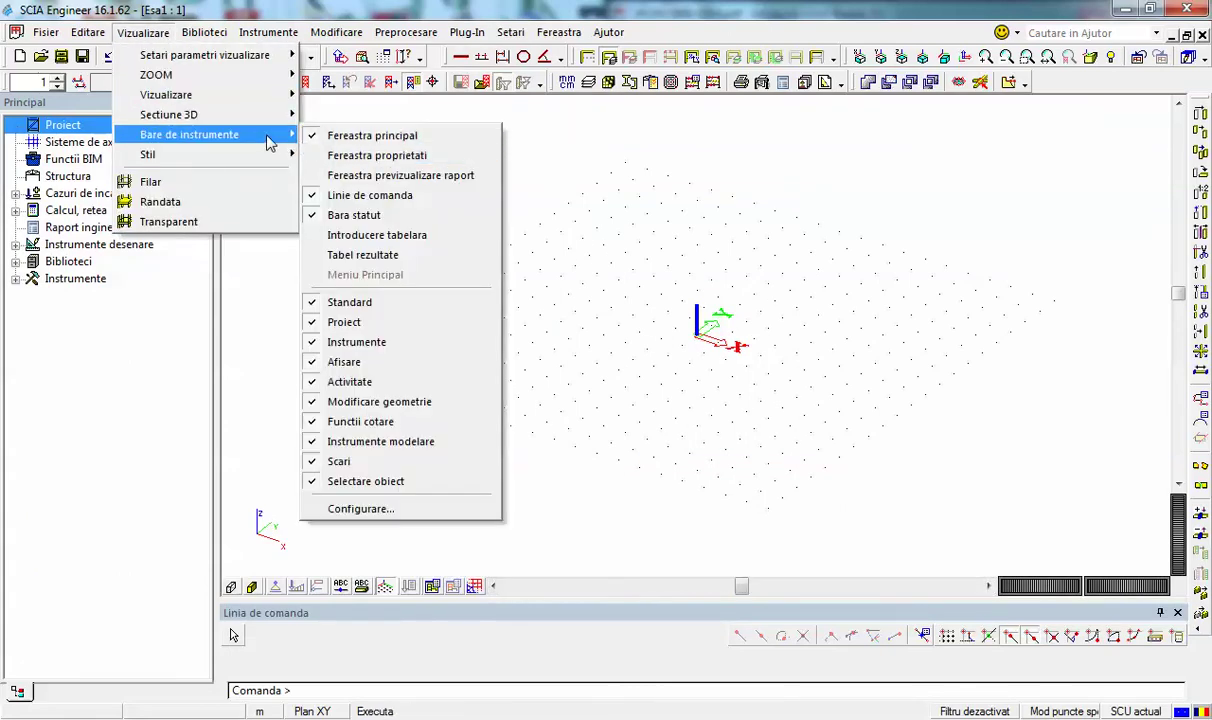
left_click(412, 158)
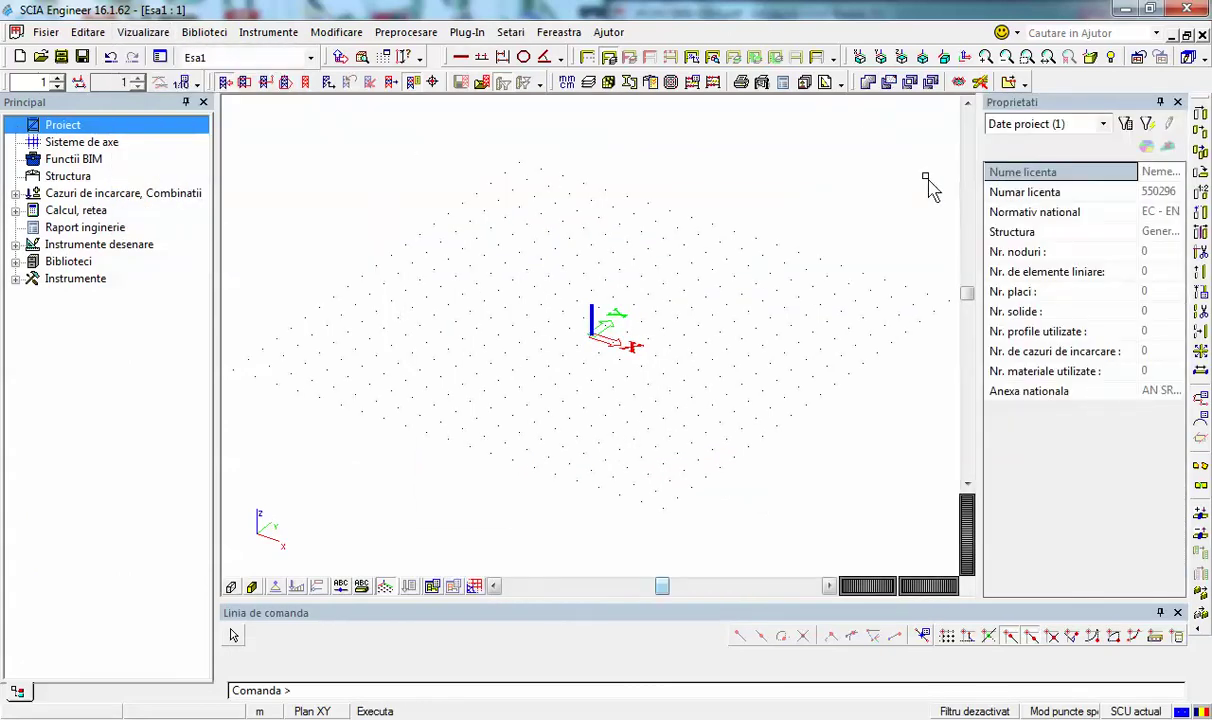
scroll(514, 230, "down", 2)
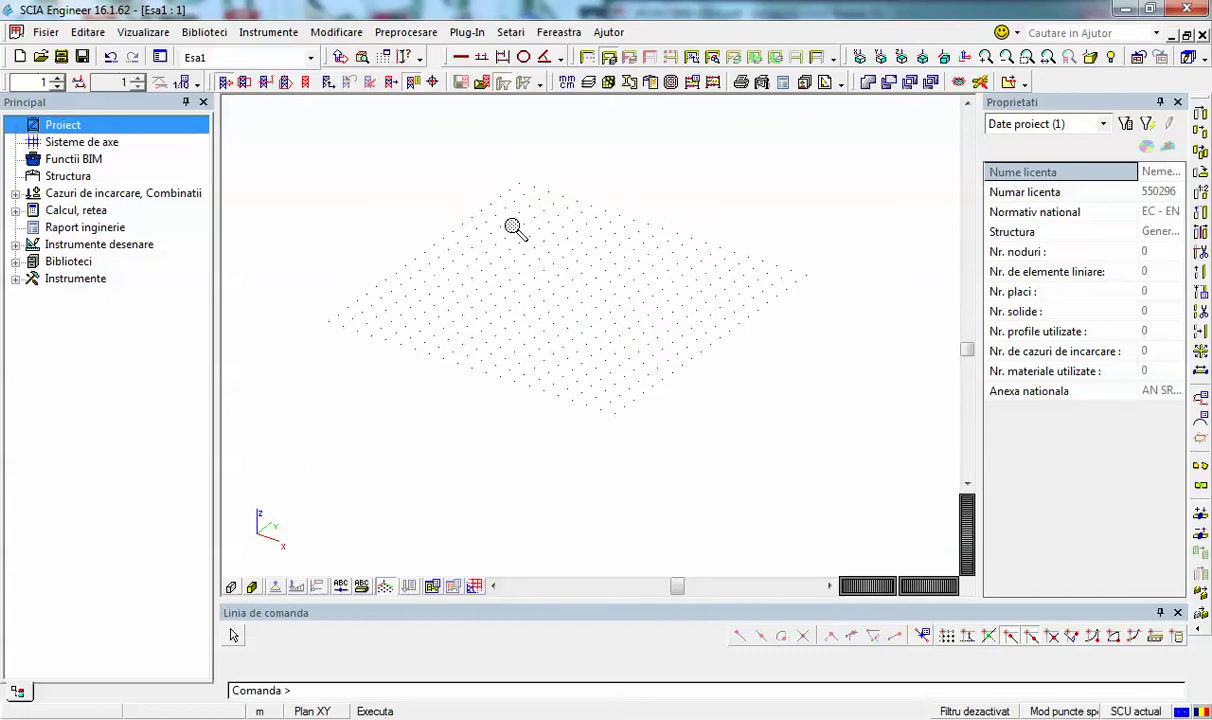
scroll(511, 232, "up", 2)
scroll(510, 230, "down", 2)
middle_click_drag(508, 225, 508, 338)
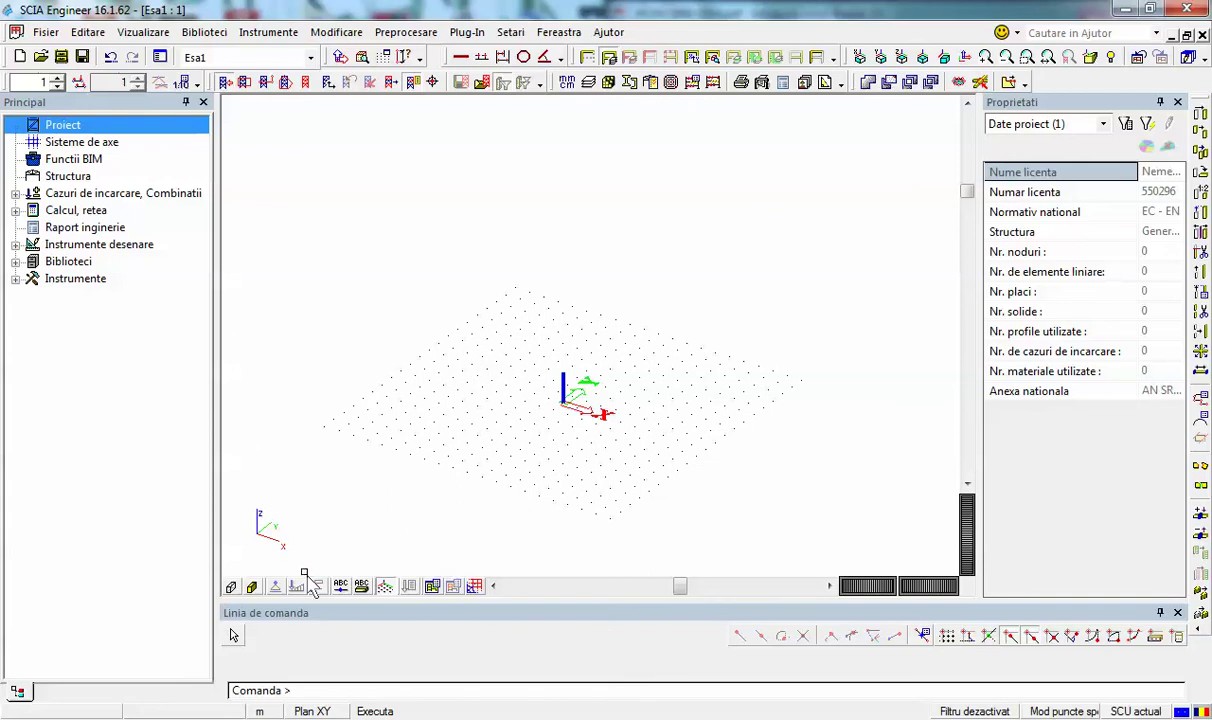
middle_click_drag(728, 384, 715, 380)
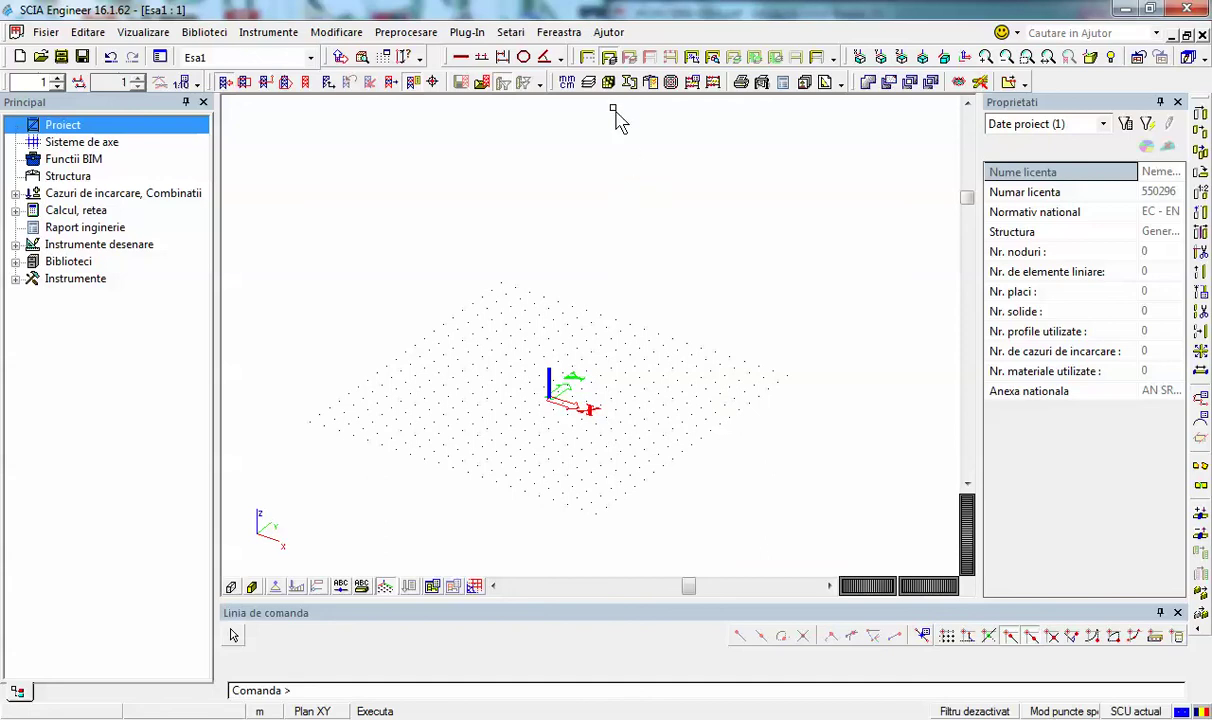
- Split the workspace into the three-window layout of the model
left_click(604, 35)
mouse_move(576, 40)
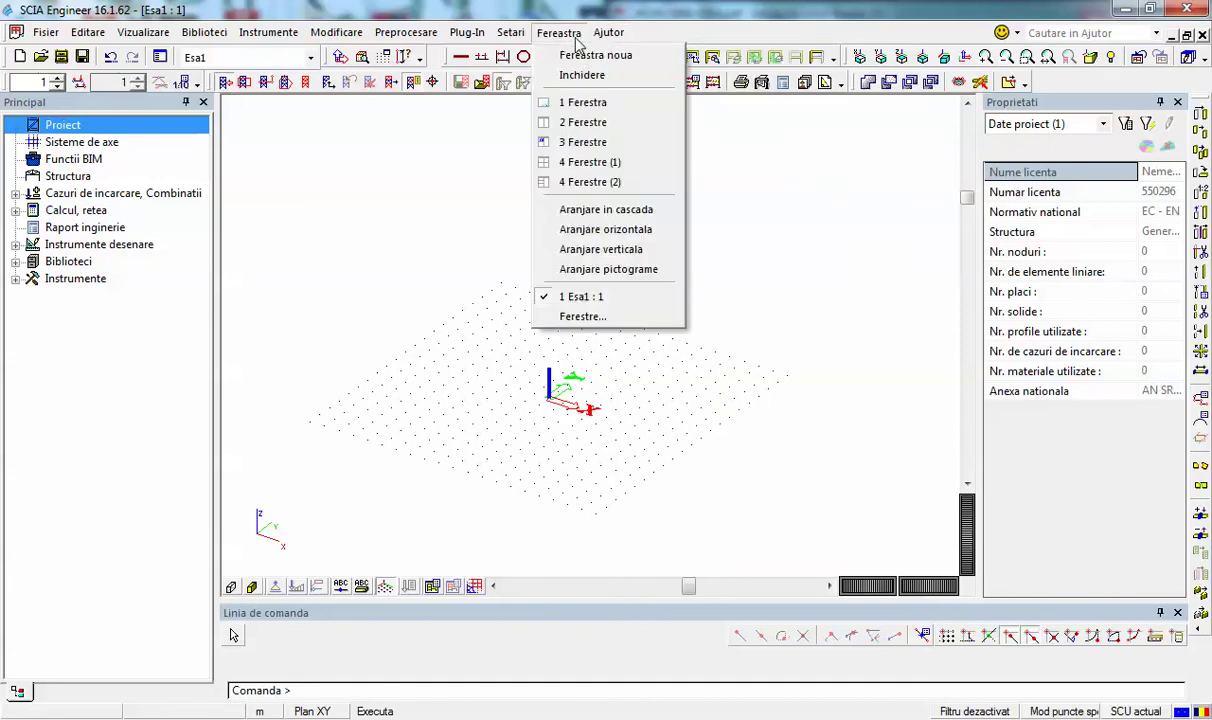
left_click(610, 143)
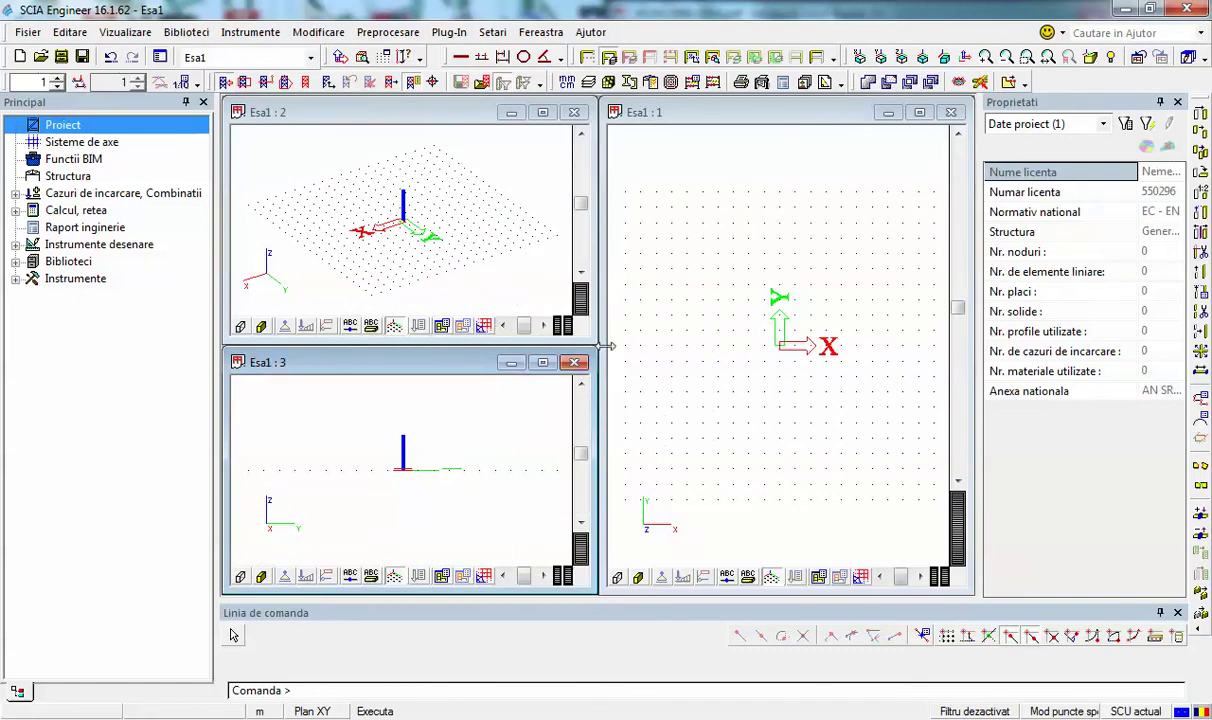
- Close the side view and 3D view windows and maximize the remaining XY plan view
left_click(574, 362)
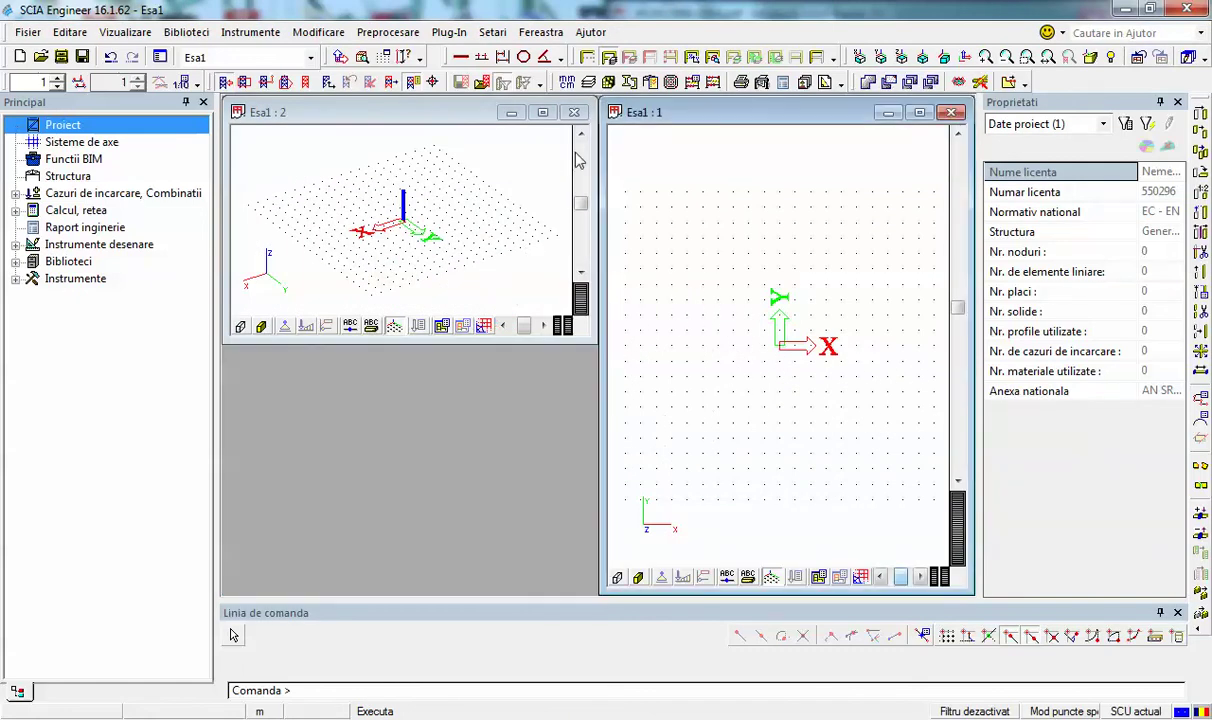
left_click(574, 112)
left_click(919, 113)
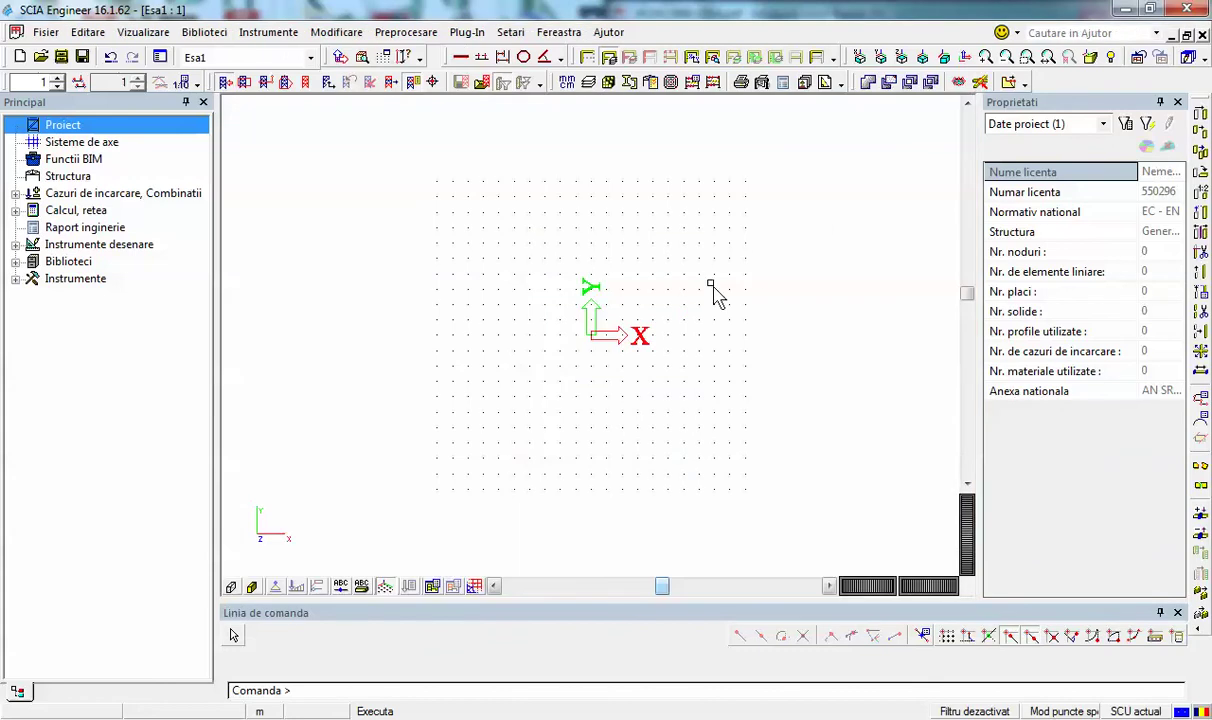
- Switch the XY plan view of the model to the axonometric view
middle_click_drag(706, 303, 700, 316)
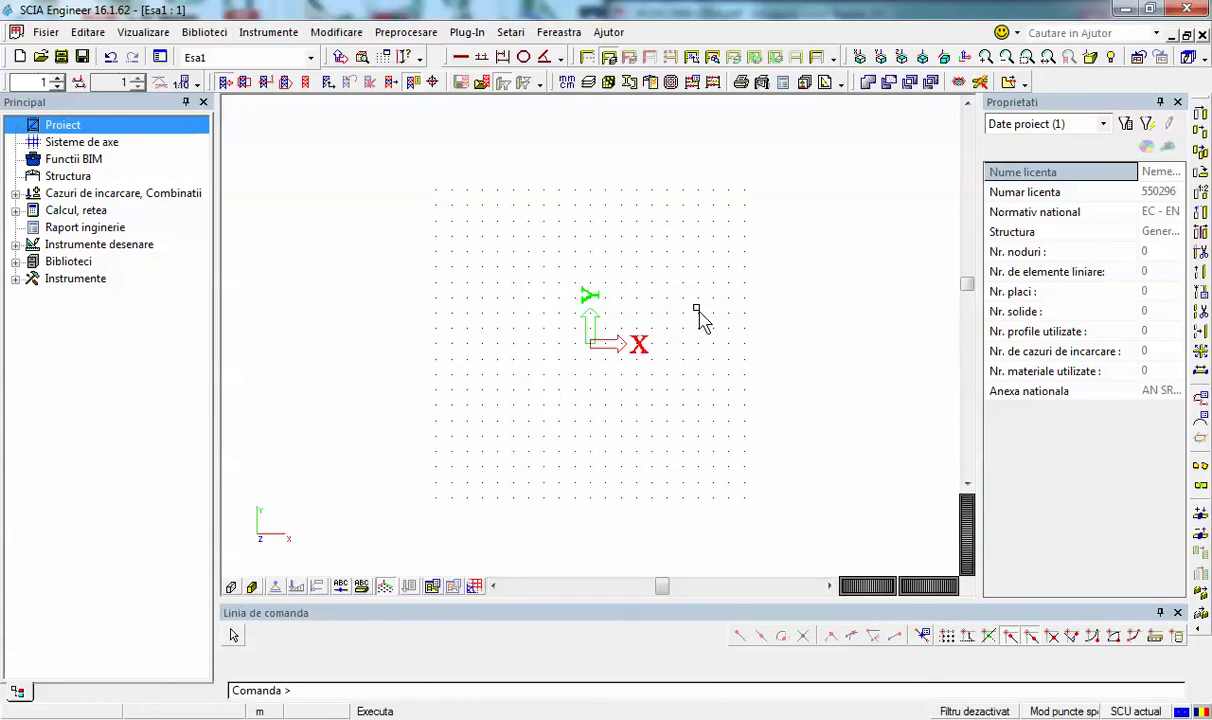
left_click(905, 82)
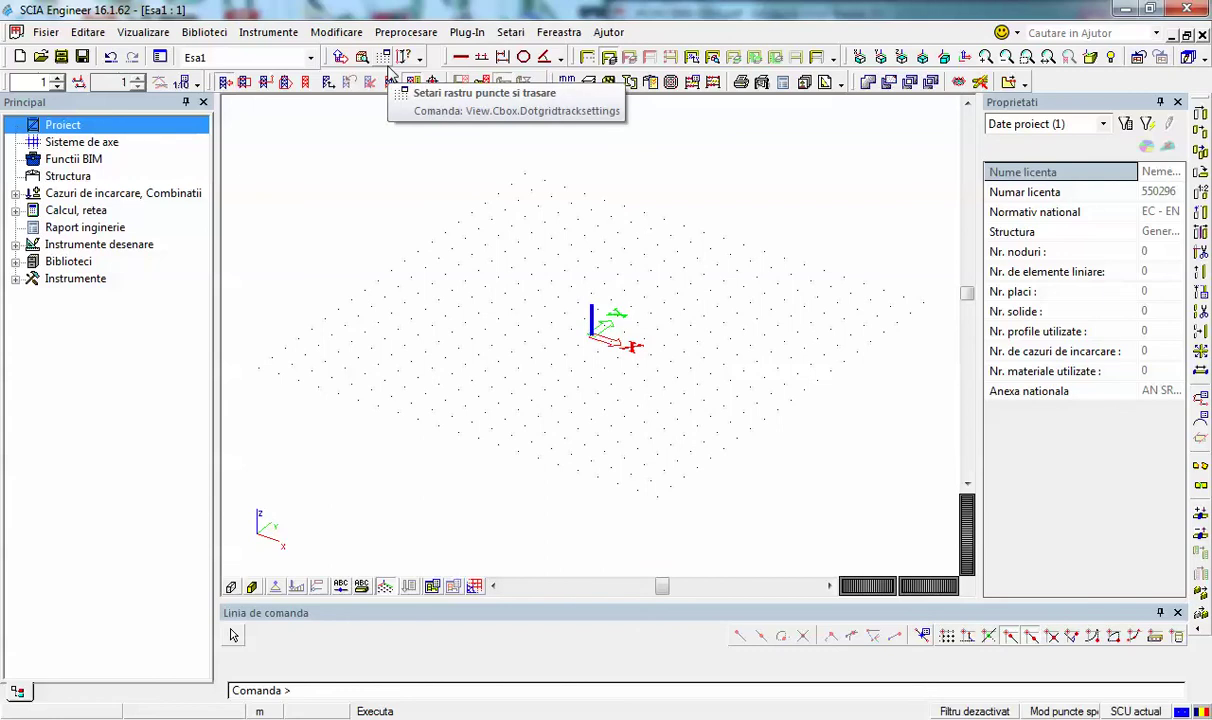
- Compare the Ortogonal and Radial grid types in the dot grid and tracking settings, and cancel the dialog
left_click(389, 70)
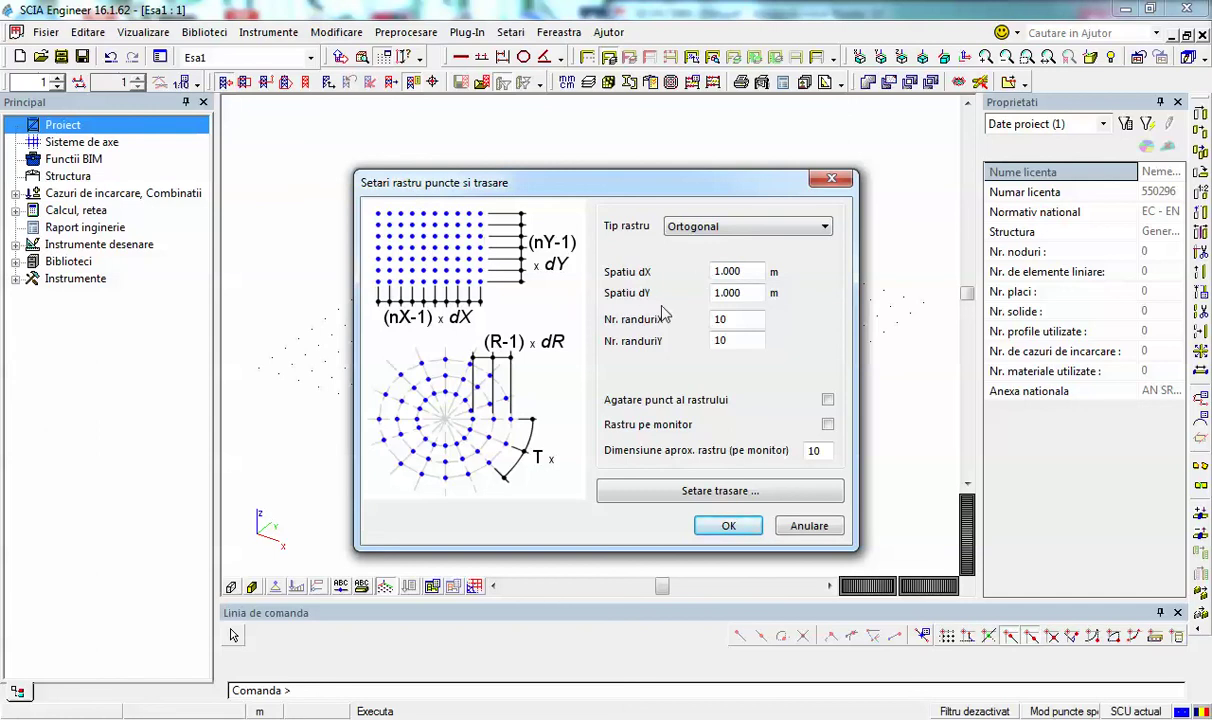
left_click(748, 228)
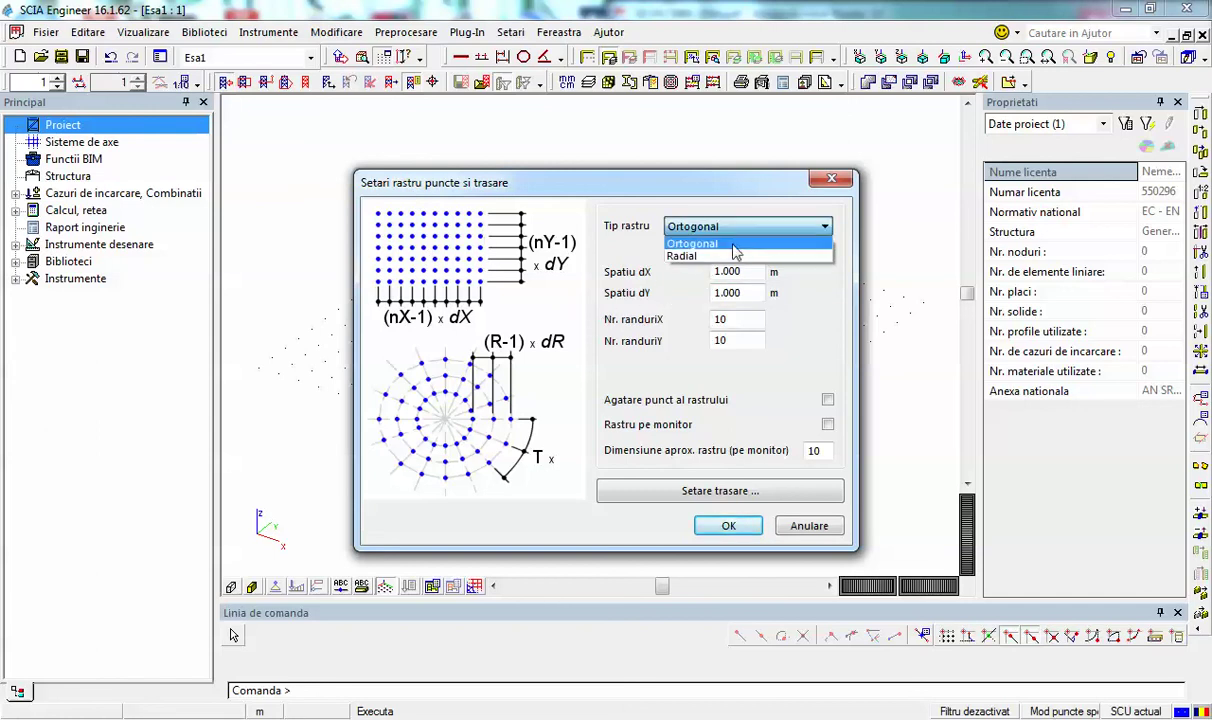
left_click(730, 256)
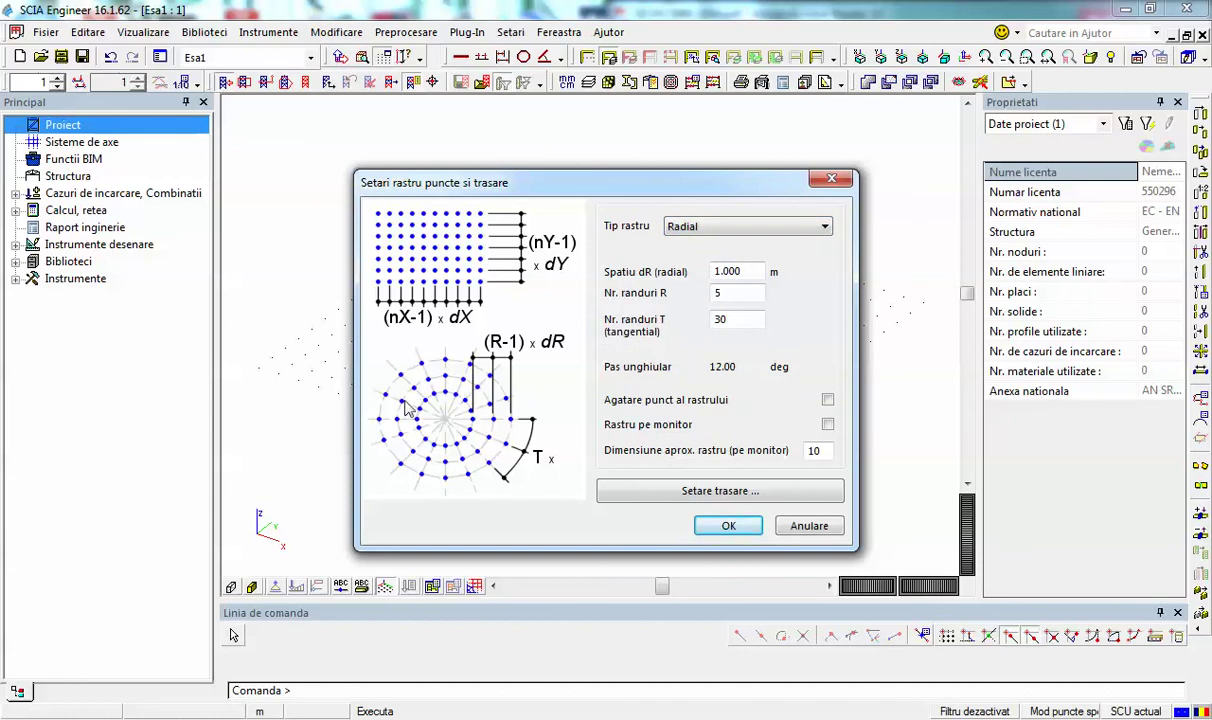
left_click(668, 229)
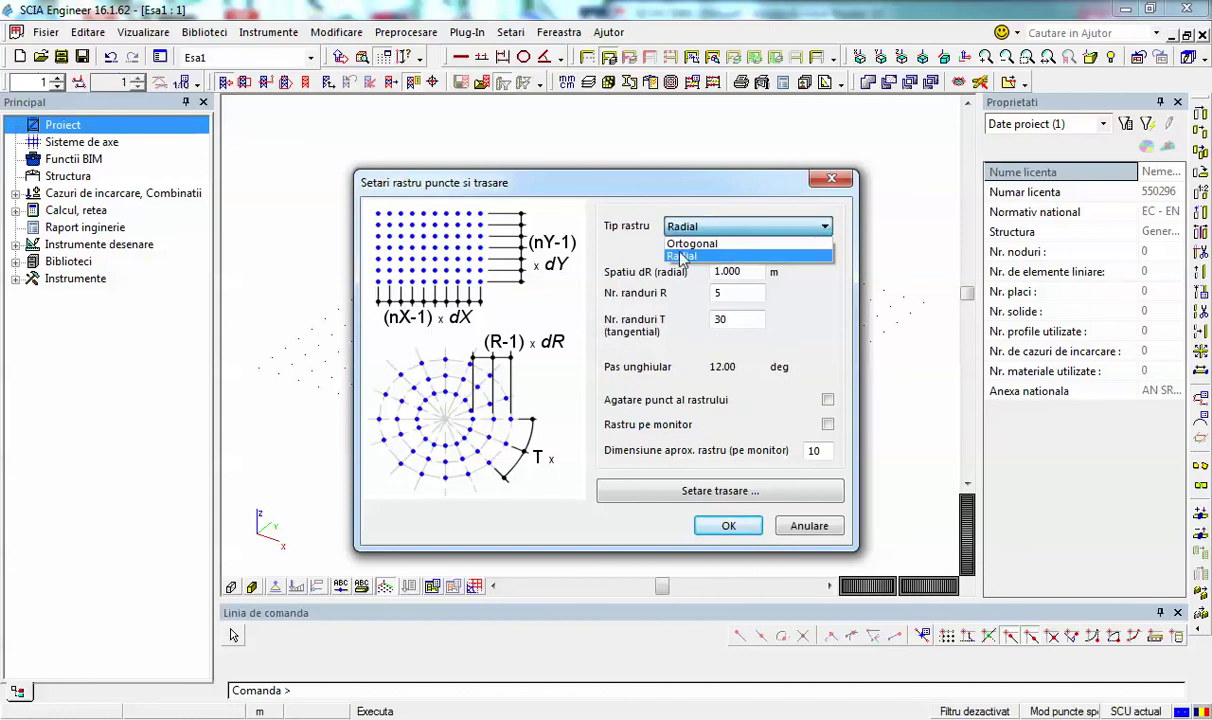
left_click(652, 243)
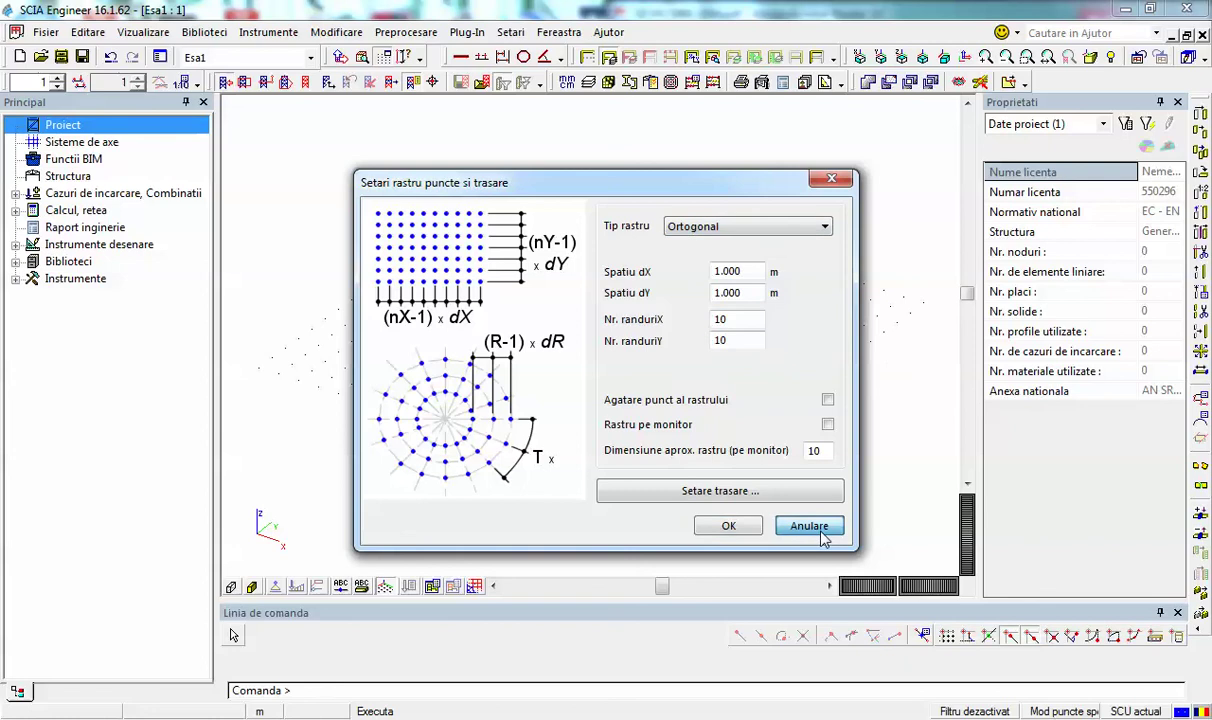
left_click(818, 531)
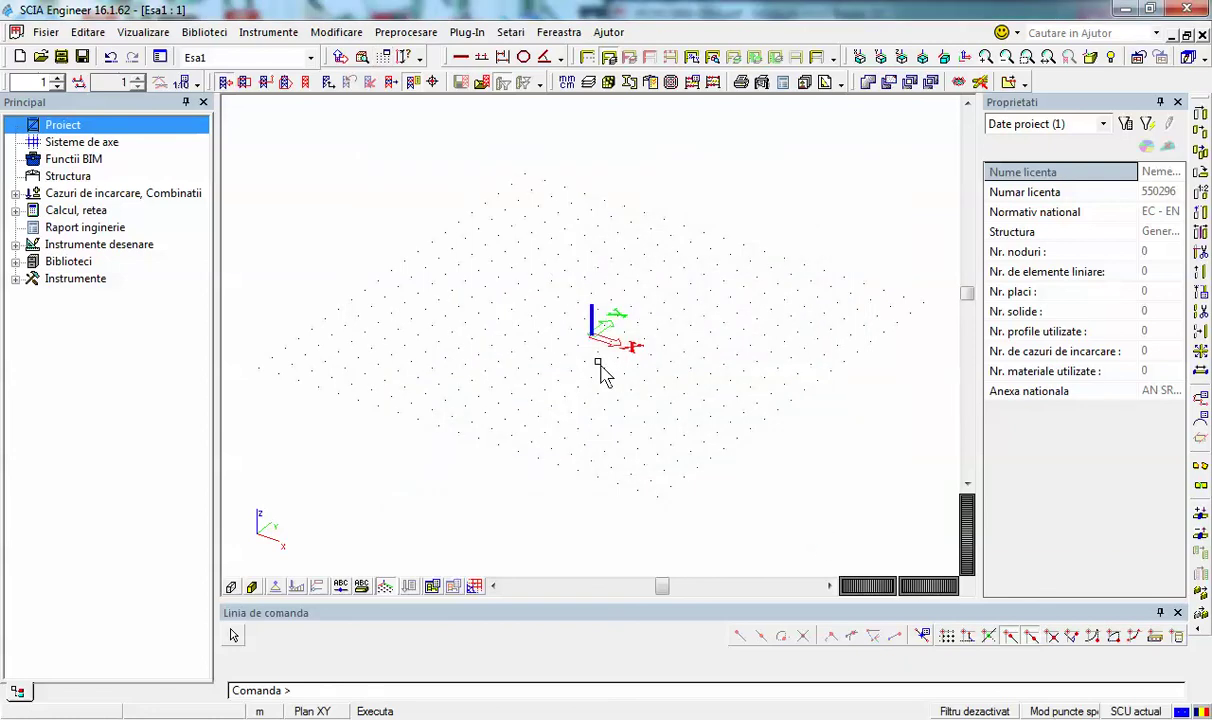
- Zoom the axonometric view out and in to examine the dot grid around the coordinate origin at different scales
scroll(614, 384, "down", 3)
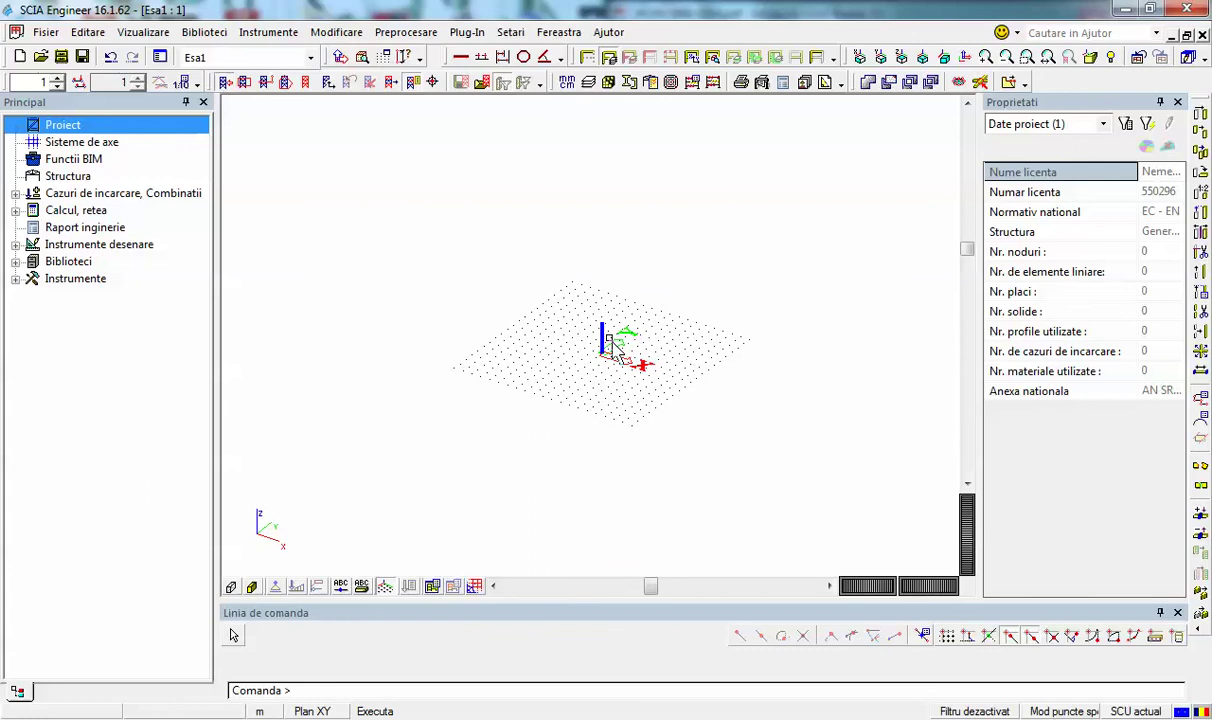
scroll(612, 345, "up", 3)
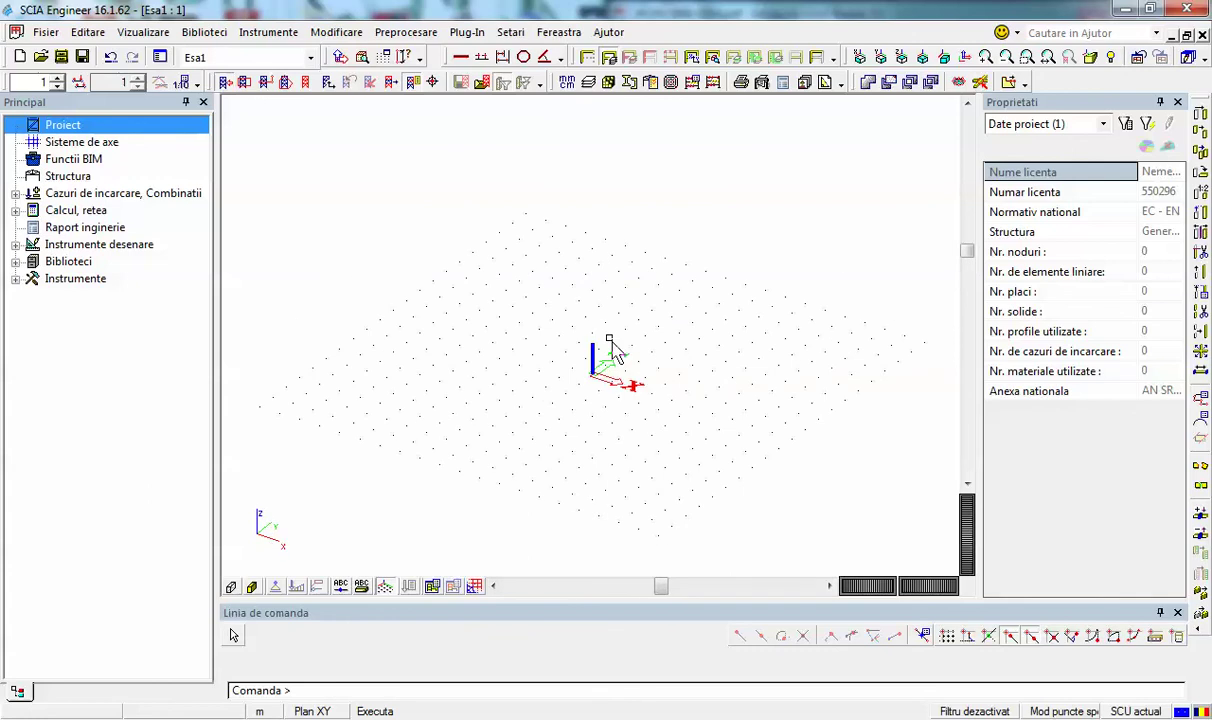
scroll(612, 345, "up", 2)
scroll(612, 345, "down", 3)
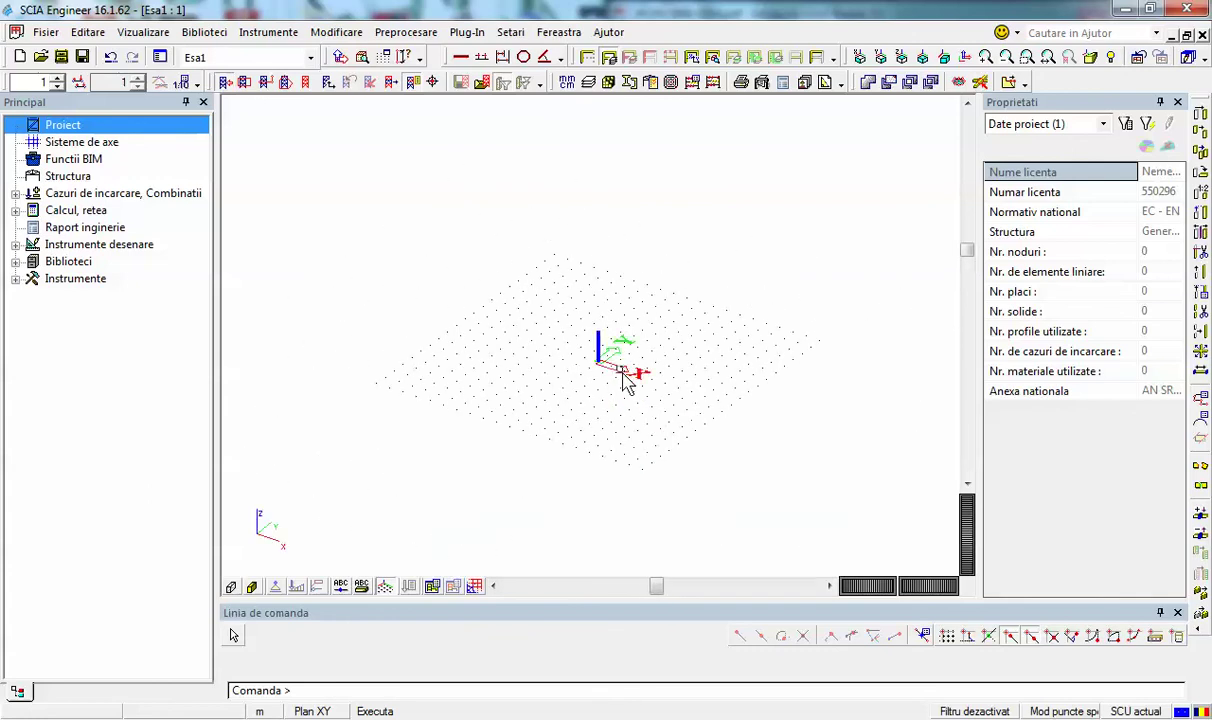
scroll(615, 360, "up", 1)
scroll(596, 342, "down", 1)
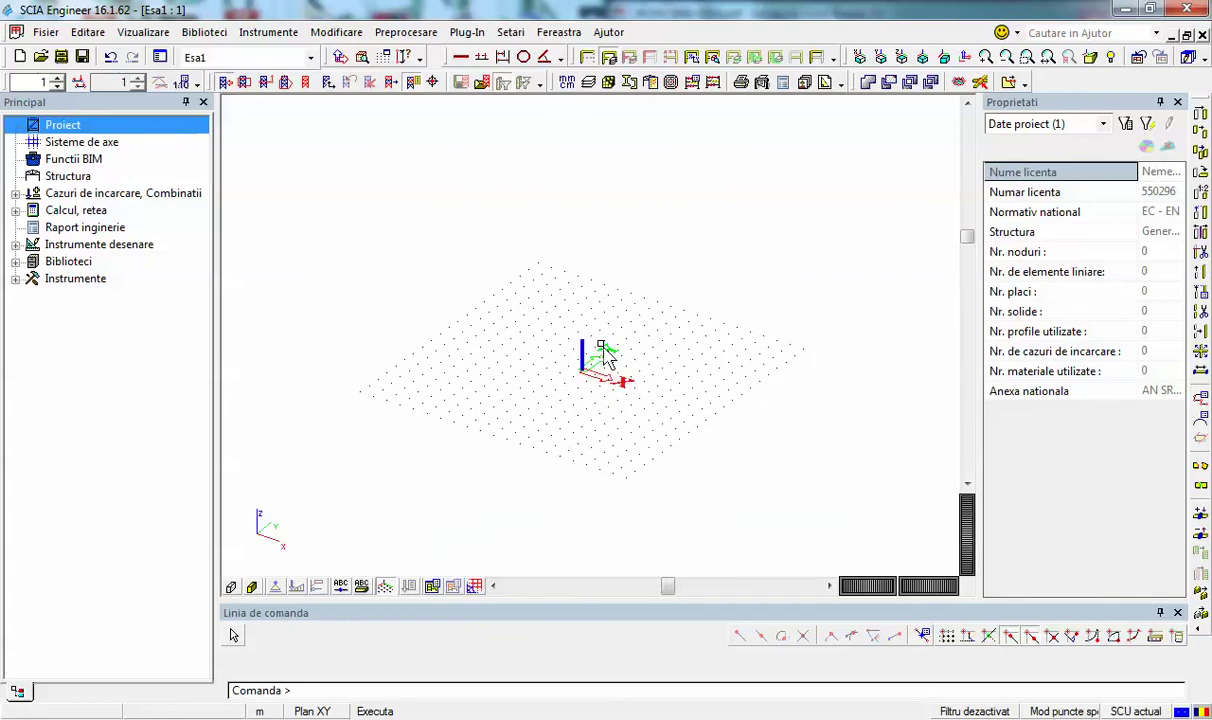
scroll(604, 348, "down", 1)
scroll(604, 346, "up", 2)
scroll(604, 346, "down", 2)
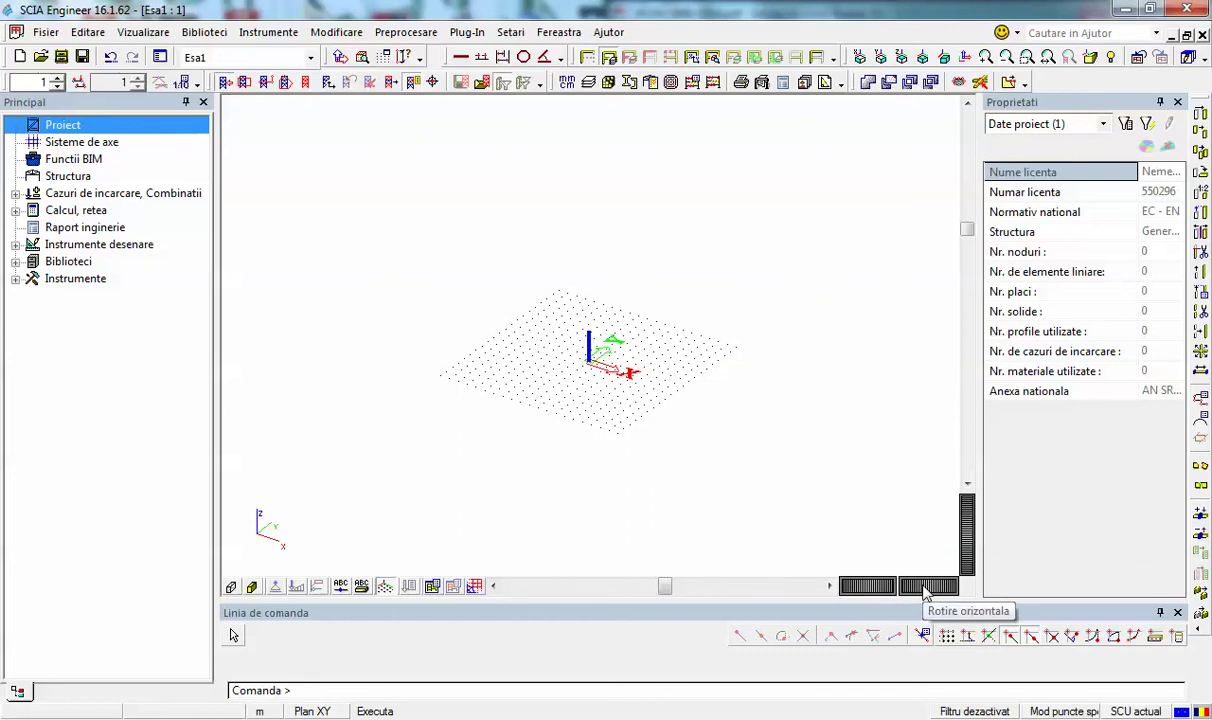
- Rotate the view horizontally and vertically, and orbit freely around the dot grid to examine it from different angles
left_click_drag(922, 588, 931, 600)
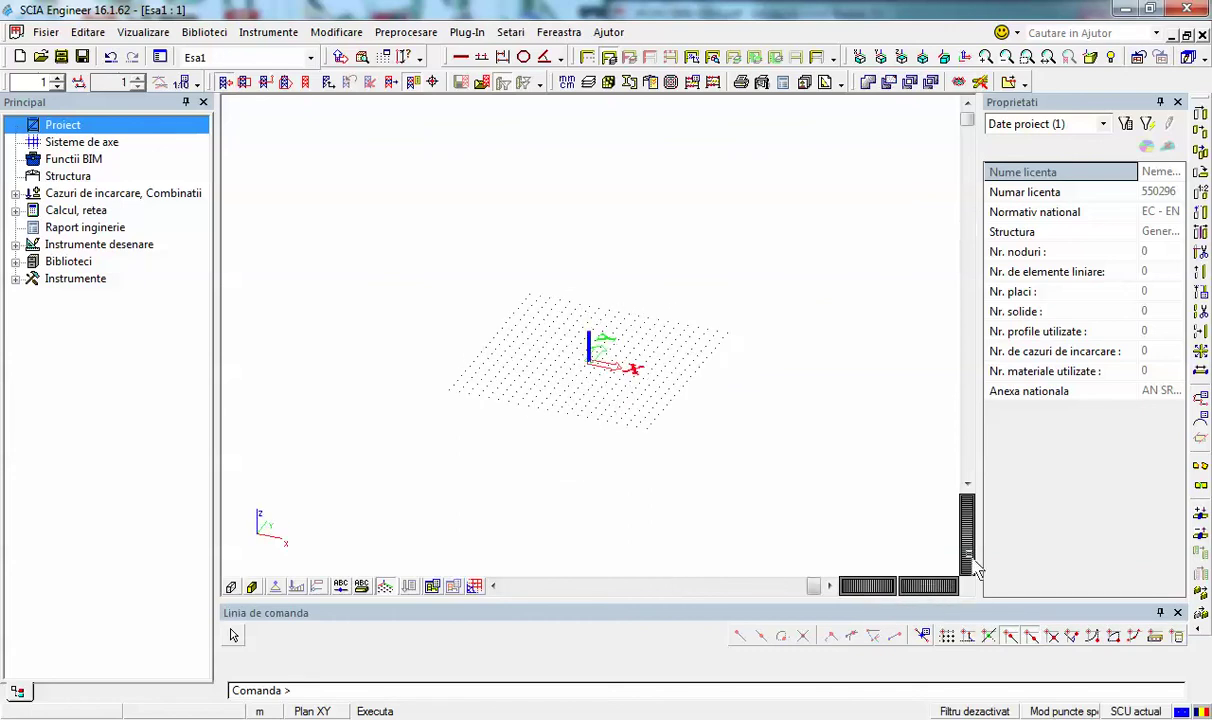
mouse_move(978, 548)
left_mouse_down()
mouse_move(974, 560)
mouse_move(969, 532)
left_mouse_up()
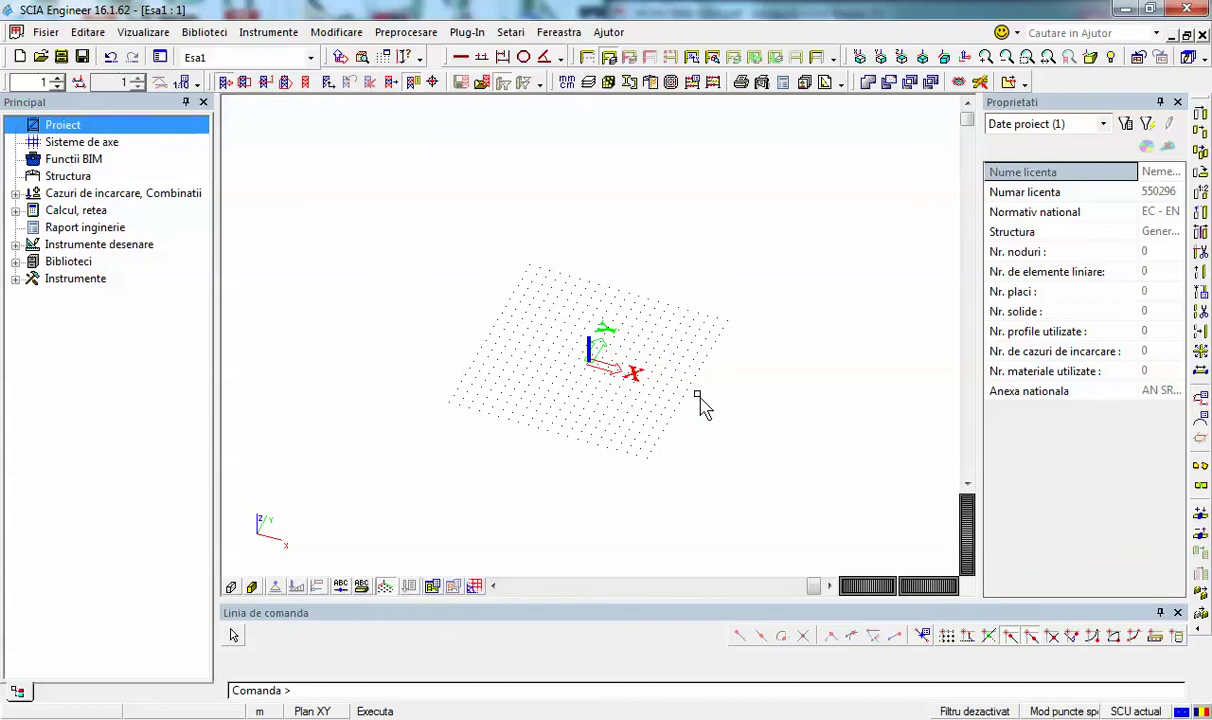
right_click_drag(700, 400, 680, 347, "ctrl")
scroll(588, 396, "up", 3)
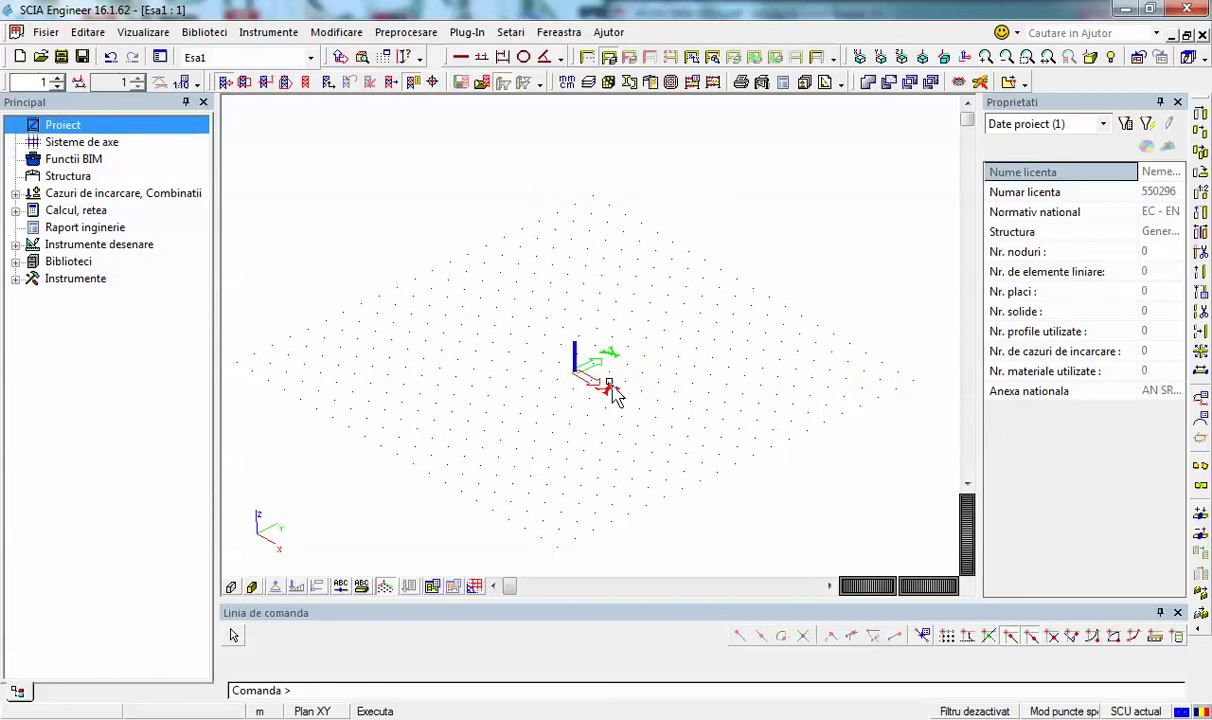
right_click_drag(642, 400, 680, 420, "ctrl")
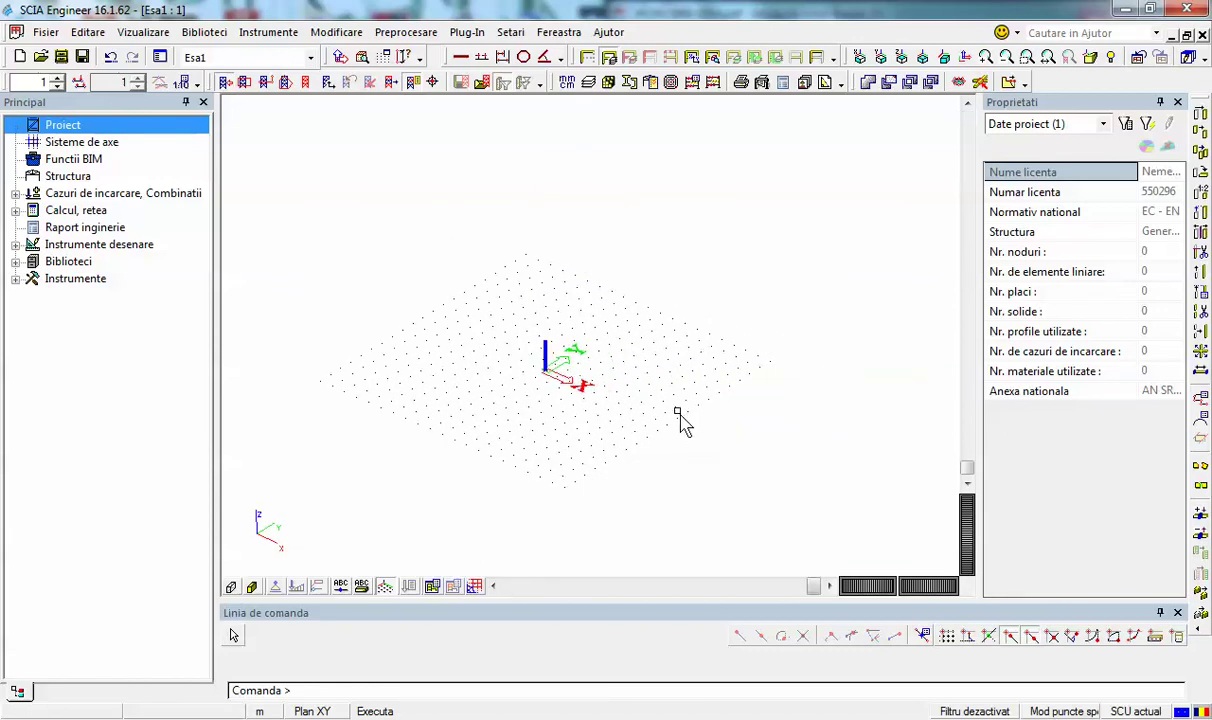